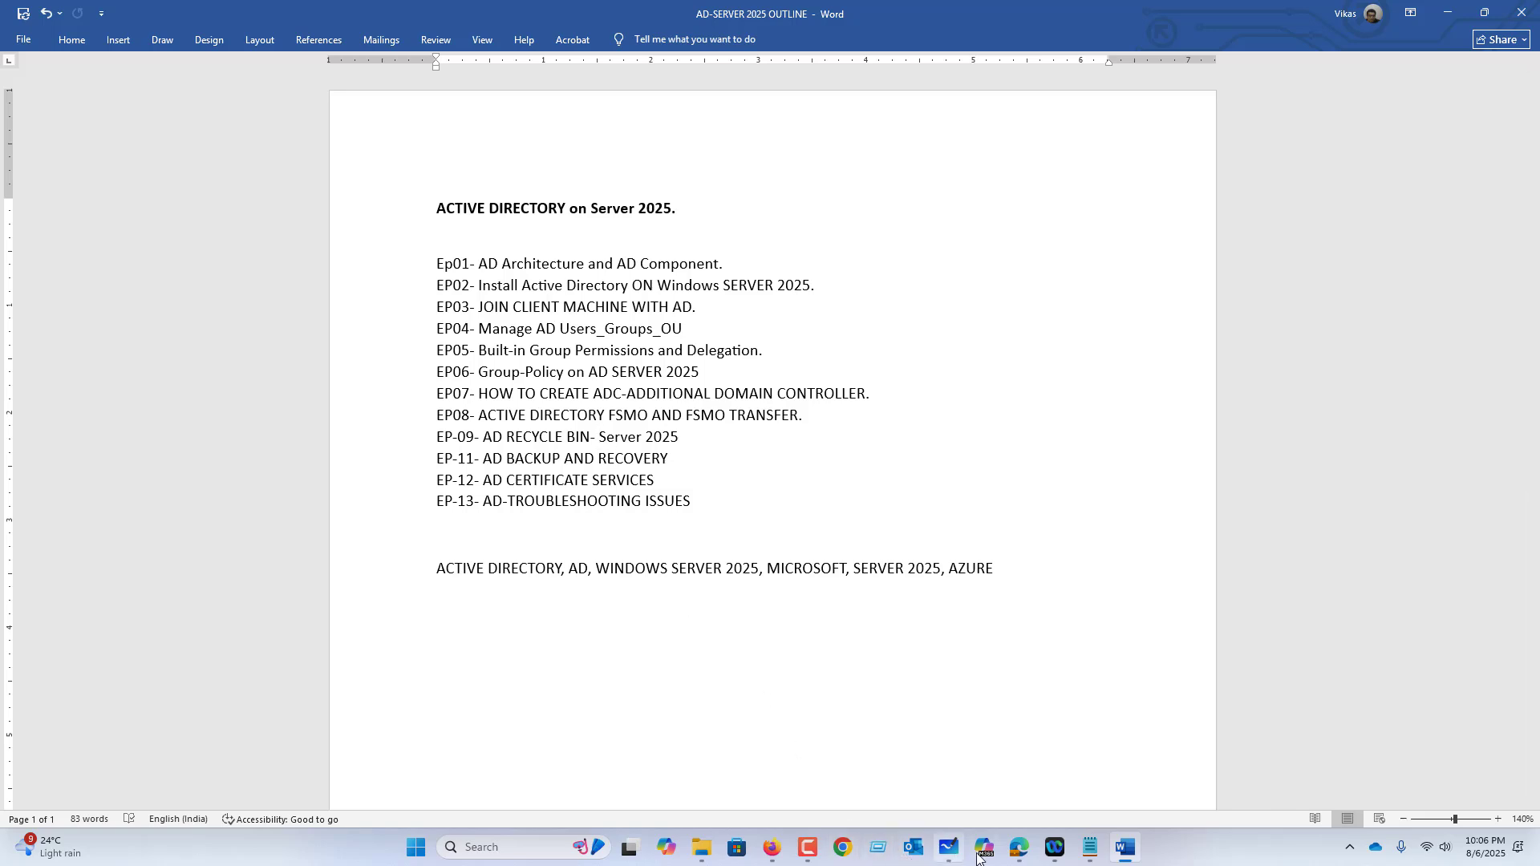
Switch to Microsoft Whiteboard and handwrite circled point 1 in black: "Restore AD-objects - (Users, Groups, OU) - without Backup.".
left_click(949, 847)
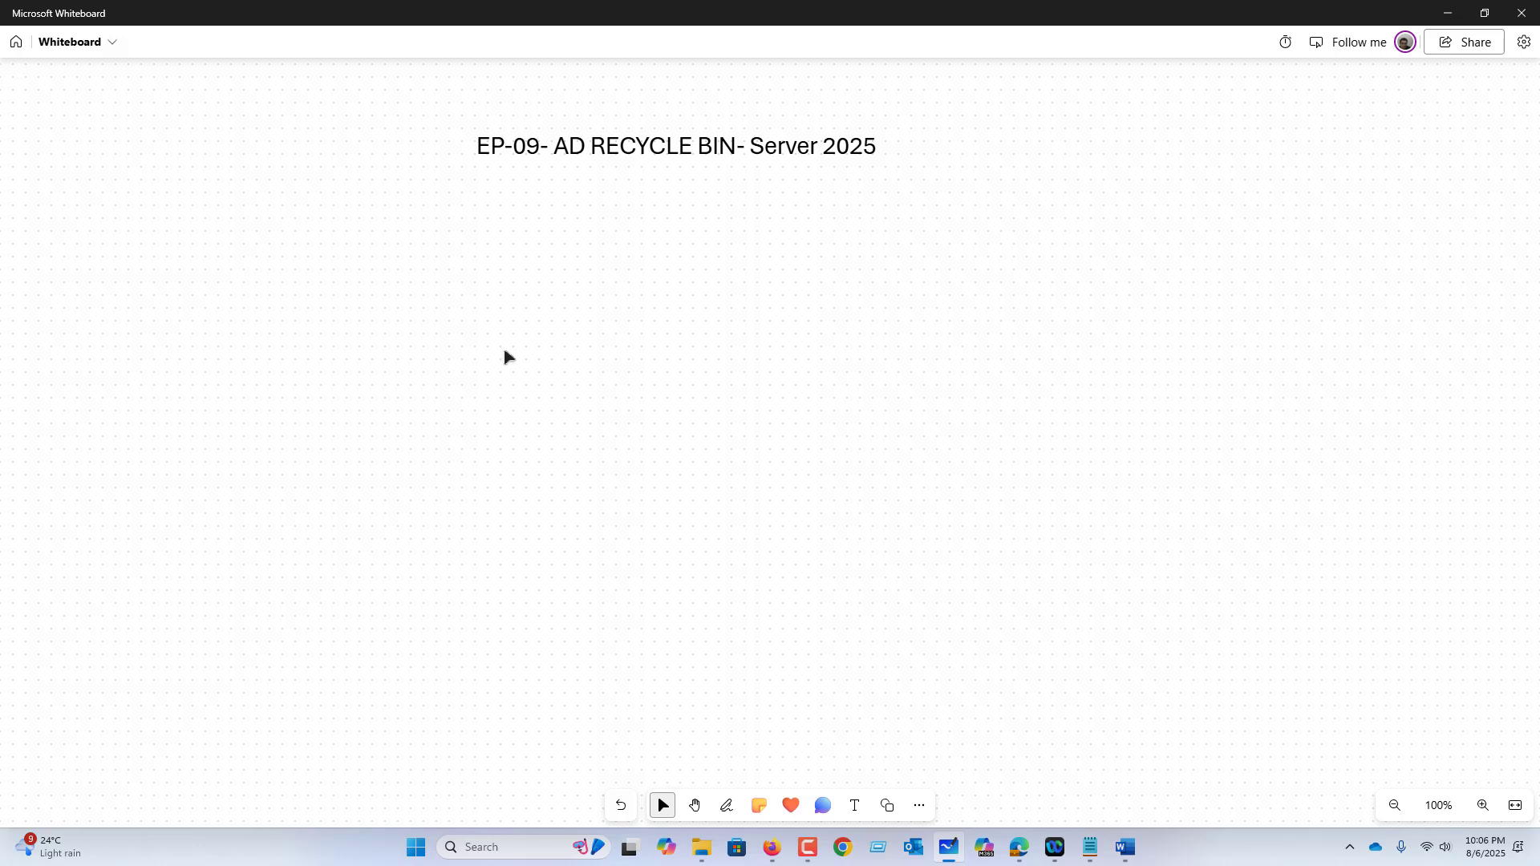
left_click(369, 74)
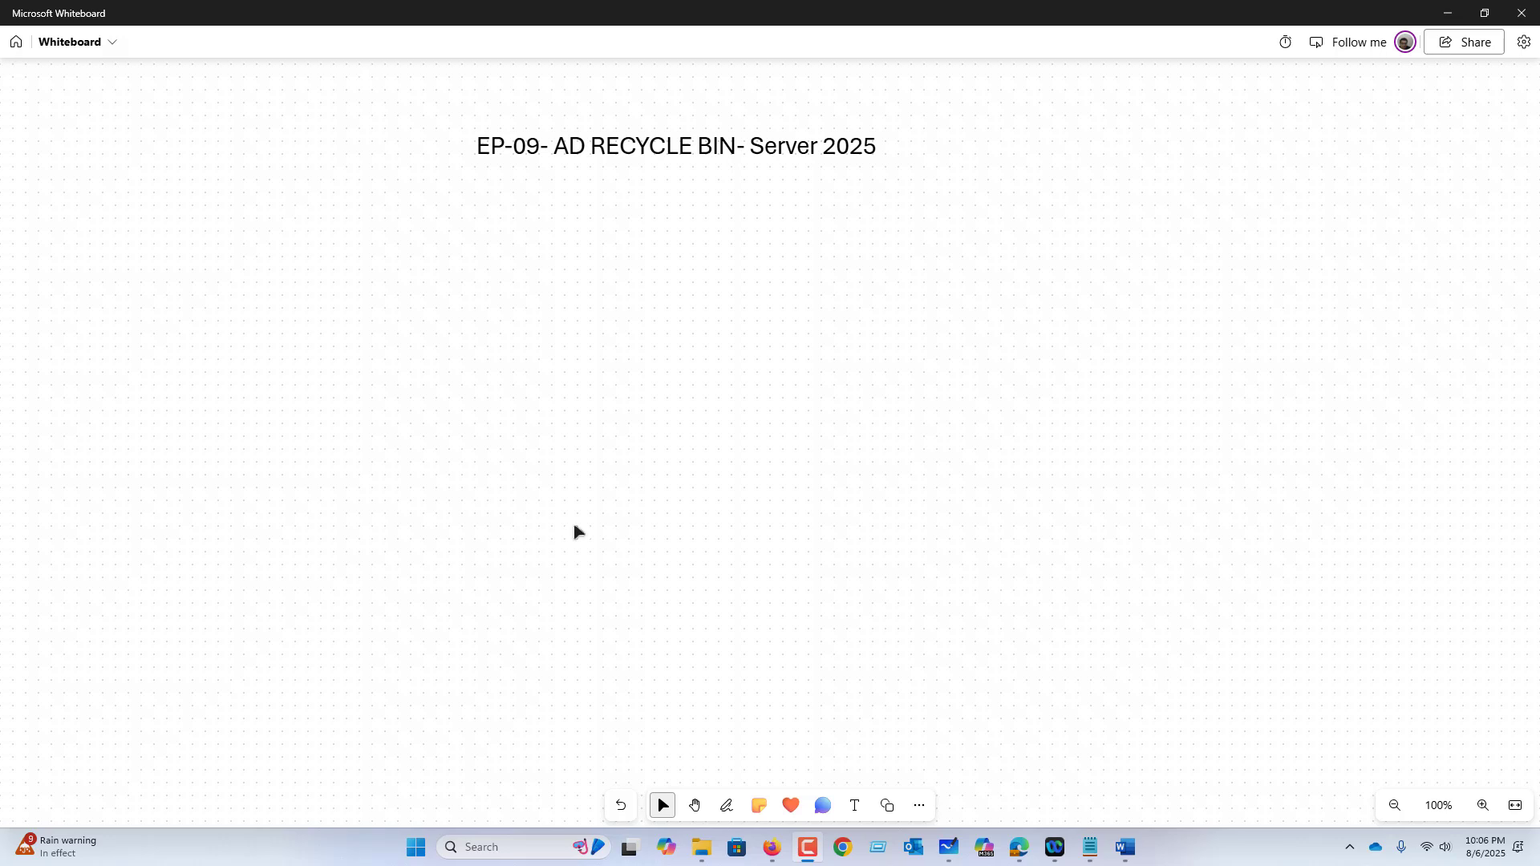
left_click(727, 806)
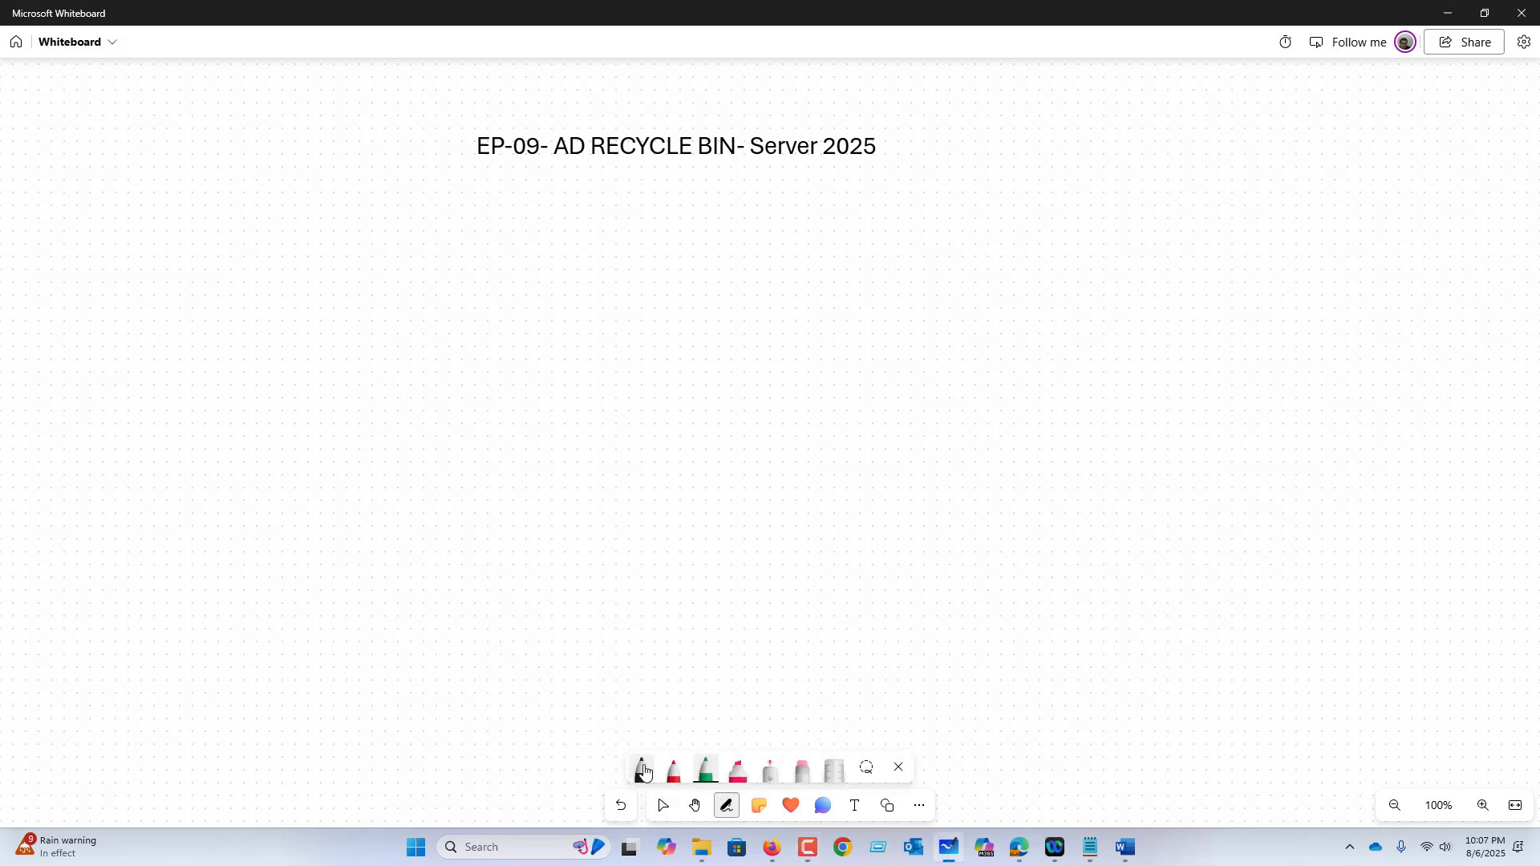
mouse_move(256, 212)
left_mouse_down()
mouse_move(255, 233)
mouse_move(256, 201)
mouse_move(317, 237)
left_mouse_up()
mouse_move(325, 217)
left_mouse_down()
mouse_move(358, 200)
mouse_move(499, 210)
mouse_move(523, 233)
mouse_move(637, 199)
mouse_move(690, 227)
mouse_move(820, 210)
mouse_move(863, 231)
mouse_move(1052, 201)
mouse_move(1071, 221)
mouse_move(1150, 187)
mouse_move(1156, 231)
mouse_move(1234, 194)
mouse_move(1278, 196)
mouse_move(1300, 167)
mouse_move(1338, 206)
mouse_move(1408, 174)
mouse_move(1283, 251)
mouse_move(1404, 225)
mouse_move(1364, 233)
left_mouse_up()
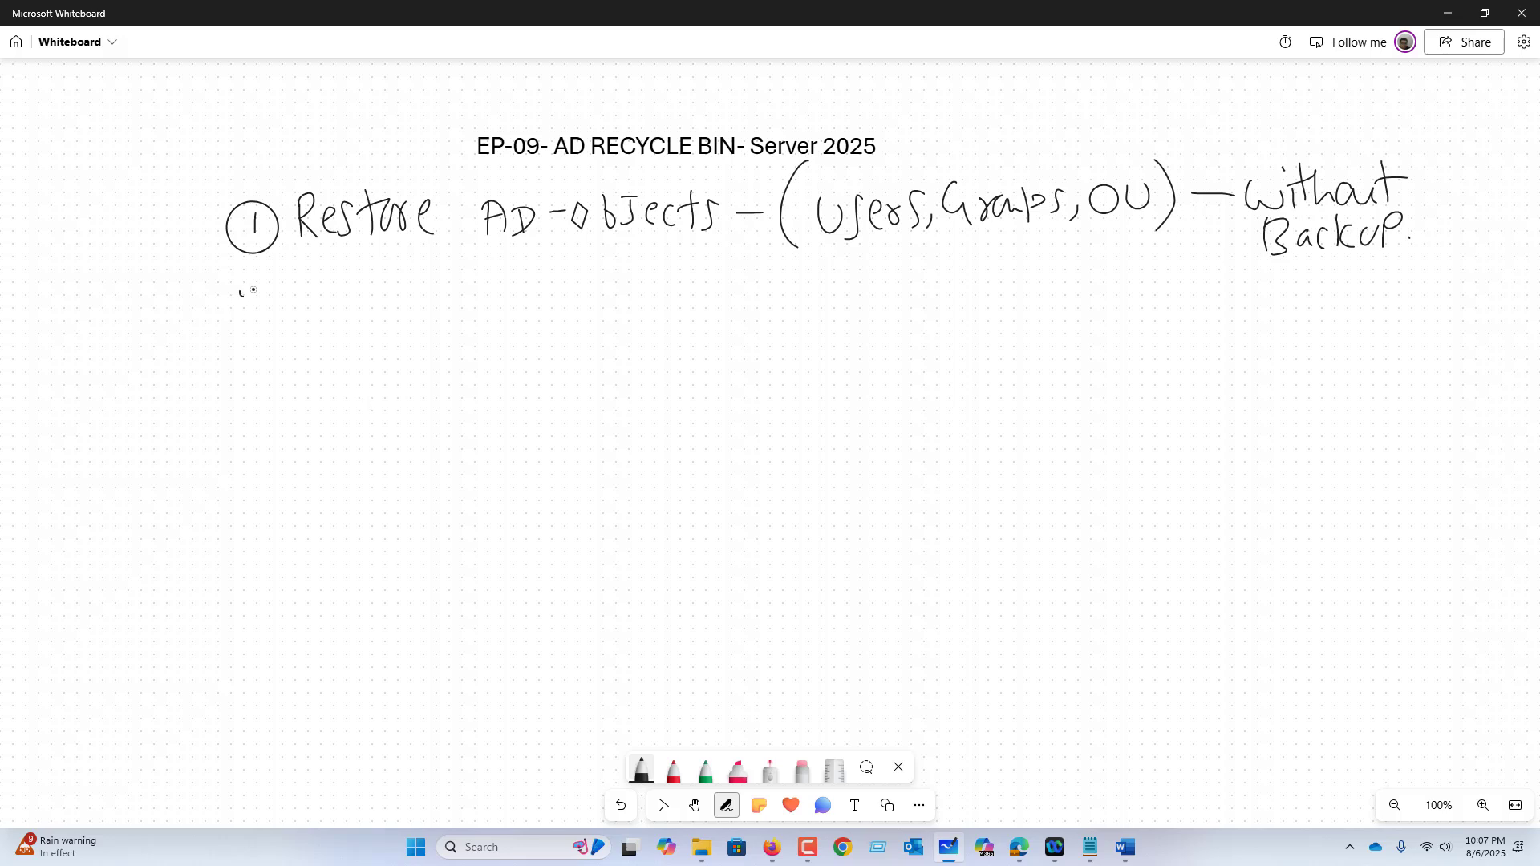
Handwrite circled point 2, "Recover", in black below the first point.
left_click_drag(254, 291, 267, 321)
mouse_move(255, 271)
left_mouse_down()
mouse_move(229, 351)
mouse_move(260, 272)
left_mouse_up()
mouse_move(321, 281)
left_mouse_down()
mouse_move(322, 333)
mouse_move(371, 329)
left_mouse_up()
mouse_move(393, 294)
left_mouse_down()
mouse_move(394, 330)
mouse_move(427, 315)
mouse_move(465, 329)
left_mouse_up()
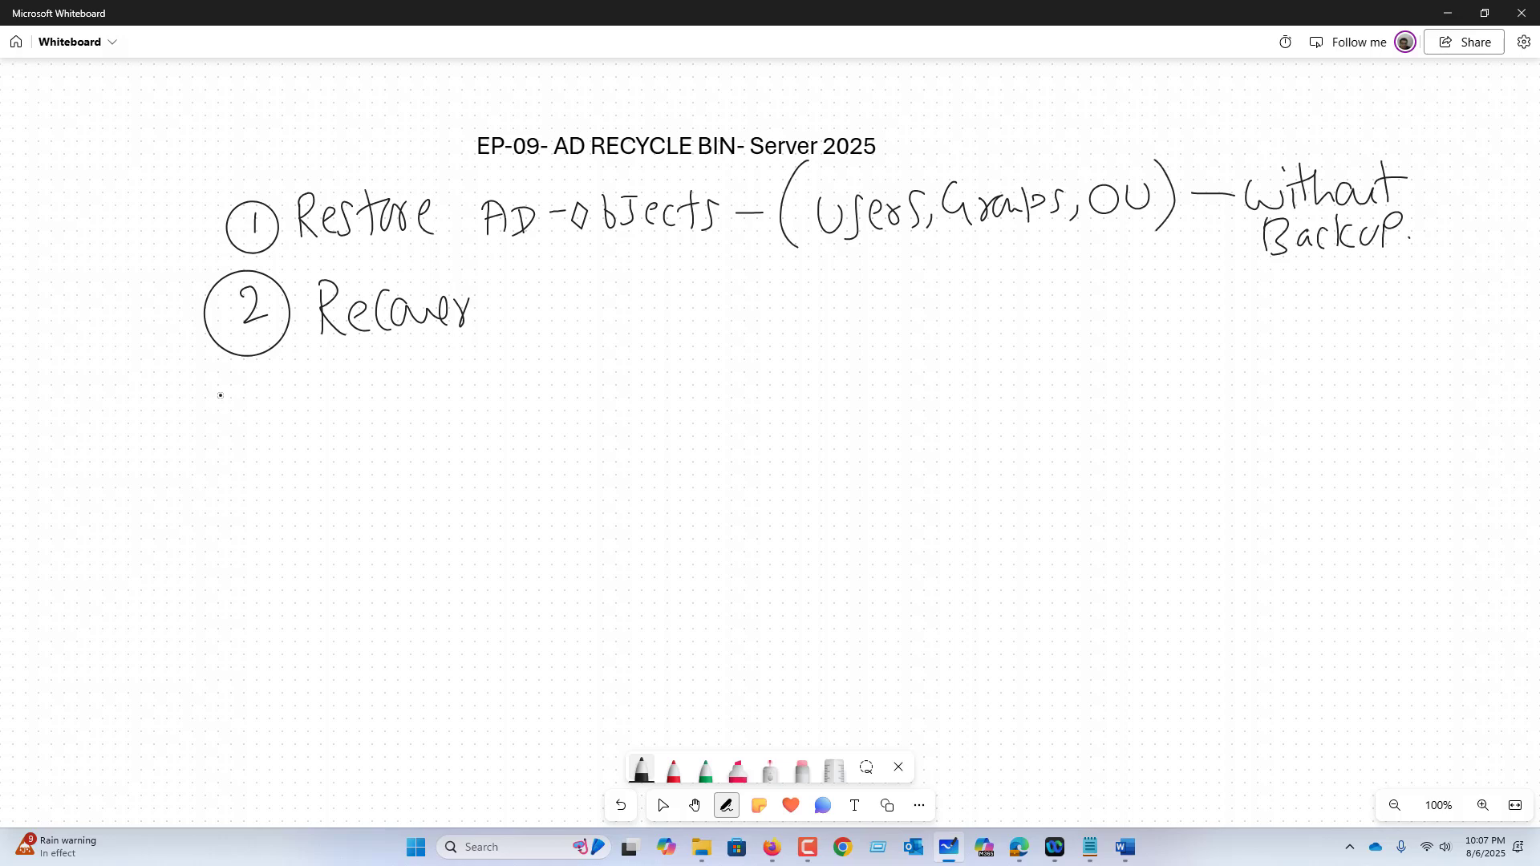
Handwrite circled point 3, "PS or GUI", below point 2 and frame its text with a pink highlighter rectangle.
left_click_drag(247, 397, 251, 432)
mouse_move(253, 377)
left_mouse_down()
mouse_move(233, 454)
mouse_move(255, 377)
left_mouse_up()
mouse_move(312, 393)
left_mouse_down()
mouse_move(313, 437)
mouse_move(312, 409)
mouse_move(343, 434)
left_mouse_up()
mouse_move(416, 399)
left_mouse_down()
mouse_move(401, 424)
mouse_move(417, 401)
left_mouse_up()
mouse_move(437, 399)
left_mouse_down()
mouse_move(454, 387)
mouse_move(491, 406)
left_mouse_up()
mouse_move(504, 385)
left_mouse_down()
mouse_move(510, 409)
mouse_move(522, 385)
left_mouse_up()
mouse_move(530, 383)
left_mouse_down()
mouse_move(556, 380)
mouse_move(548, 419)
left_mouse_up()
left_click_drag(532, 420, 564, 416)
left_click(738, 770)
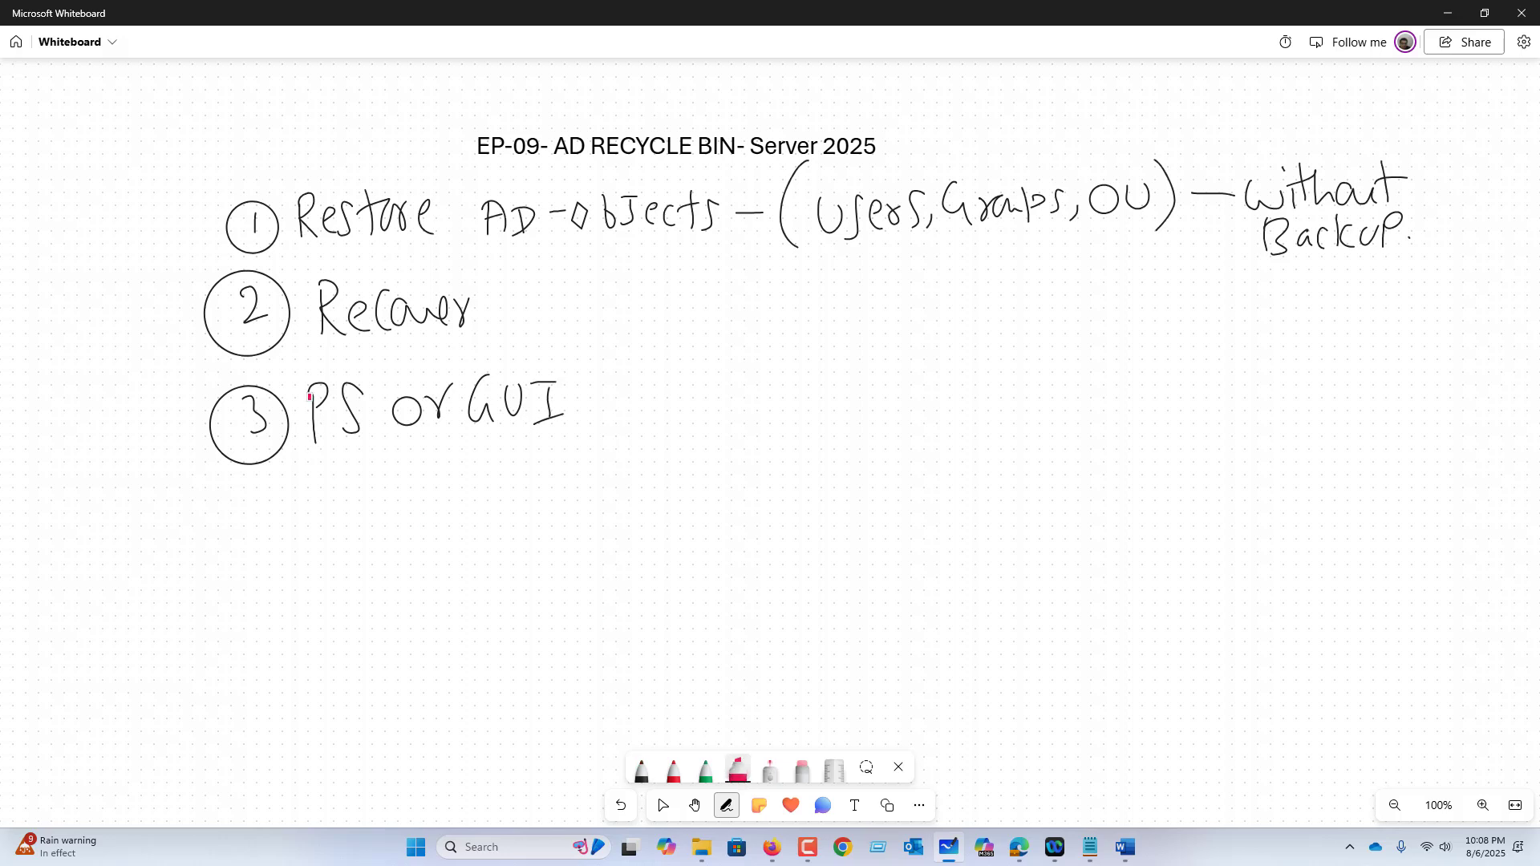
mouse_move(295, 370)
left_mouse_down()
mouse_move(306, 493)
mouse_move(622, 347)
mouse_move(284, 370)
left_mouse_up()
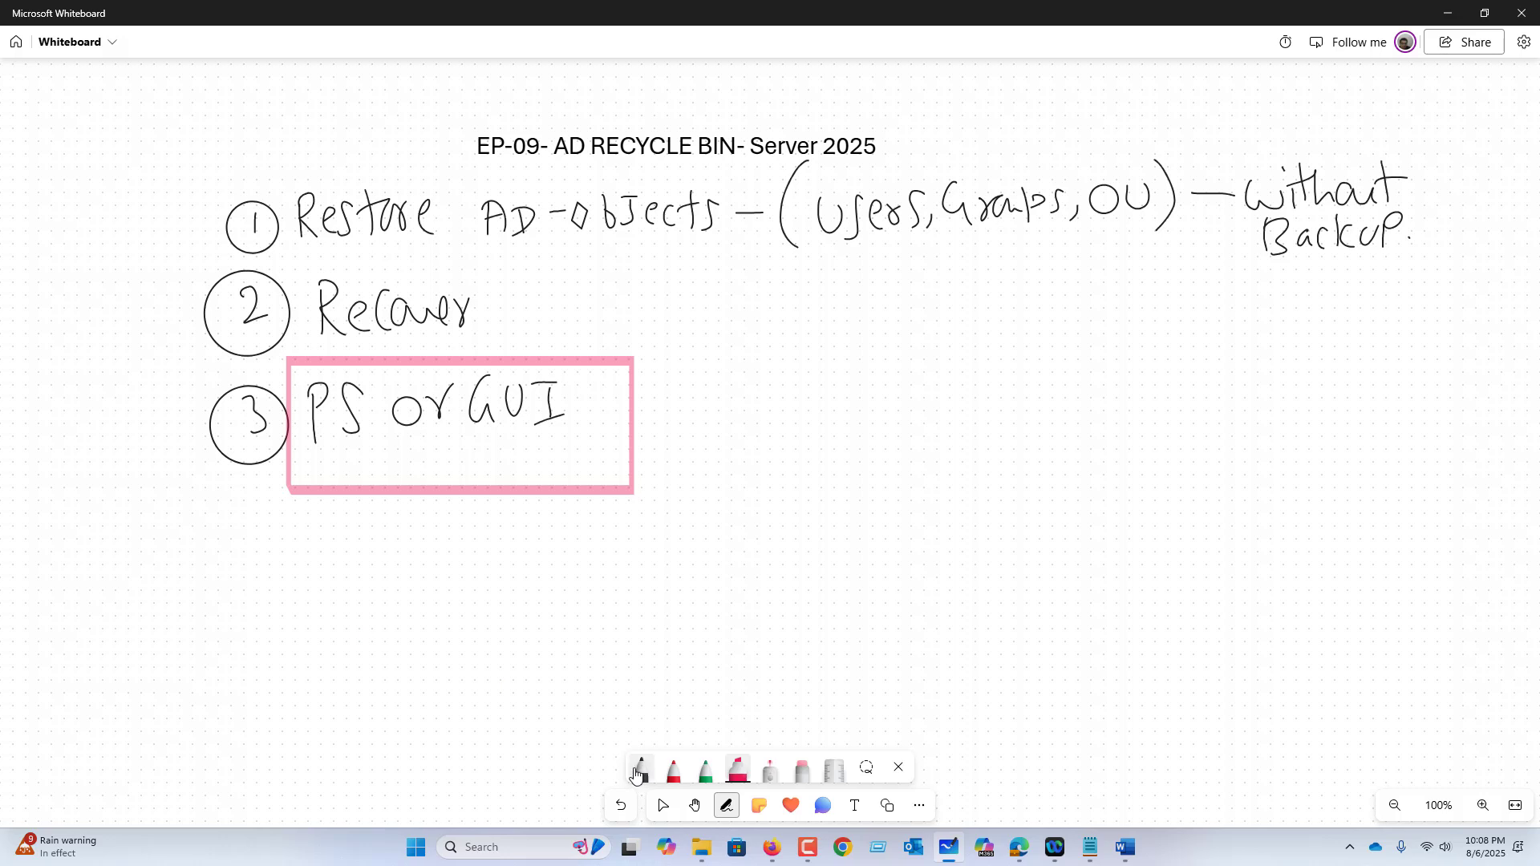
Handwrite circled point 4, "Fast Recovery", with the black pen below the pink rectangle.
left_click(640, 772)
left_click_drag(248, 544, 262, 580)
left_click_drag(256, 539, 317, 590)
mouse_move(311, 545)
left_mouse_down()
mouse_move(341, 537)
mouse_move(343, 559)
left_mouse_up()
left_click_drag(357, 561, 363, 580)
mouse_move(386, 539)
left_mouse_down()
mouse_move(391, 579)
mouse_move(395, 552)
left_mouse_up()
mouse_move(418, 544)
left_mouse_down()
mouse_move(418, 579)
mouse_move(434, 575)
left_mouse_up()
mouse_move(453, 547)
left_mouse_down()
mouse_move(445, 568)
mouse_move(538, 571)
mouse_move(531, 596)
left_mouse_up()
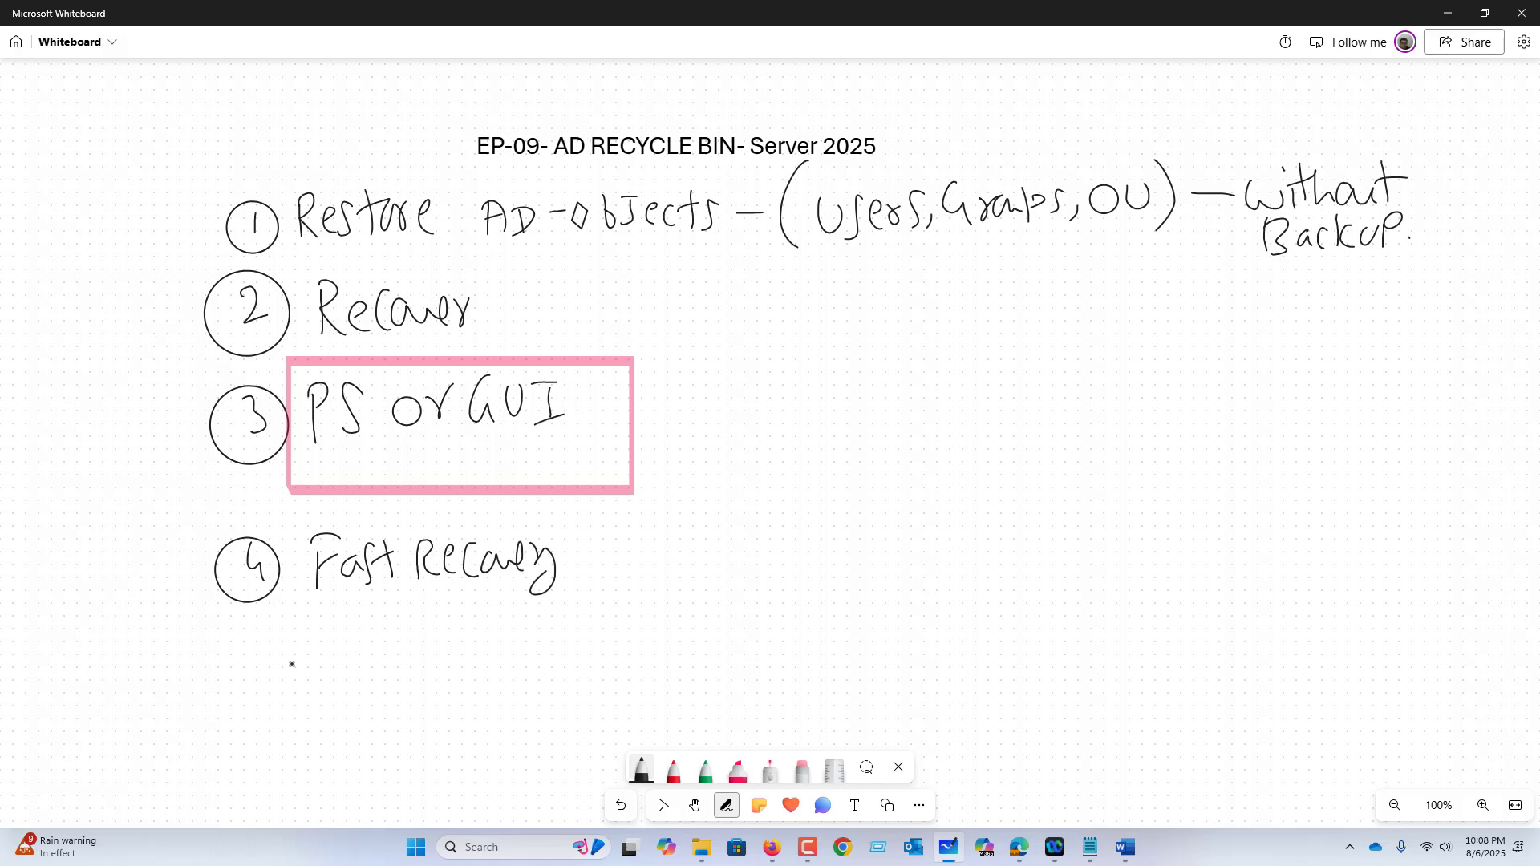
Handwrite circled point 5, "Object Setting", in black below point 4.
left_click_drag(250, 641, 235, 674)
mouse_move(254, 637)
left_mouse_down()
mouse_move(228, 686)
mouse_move(255, 638)
left_mouse_up()
mouse_move(353, 639)
left_mouse_down()
mouse_move(335, 666)
mouse_move(353, 642)
left_mouse_up()
mouse_move(361, 628)
left_mouse_down()
mouse_move(377, 653)
mouse_move(398, 627)
left_mouse_up()
mouse_move(391, 630)
left_mouse_down()
mouse_move(384, 661)
mouse_move(420, 654)
left_mouse_up()
left_click_drag(440, 637, 438, 654)
left_click_drag(450, 622, 454, 654)
left_click_drag(441, 638, 526, 654)
mouse_move(531, 623)
left_mouse_down()
mouse_move(535, 657)
mouse_move(549, 634)
left_mouse_up()
left_click_drag(549, 624, 552, 656)
mouse_move(537, 640)
left_mouse_down()
mouse_move(564, 648)
mouse_move(570, 684)
left_mouse_up()
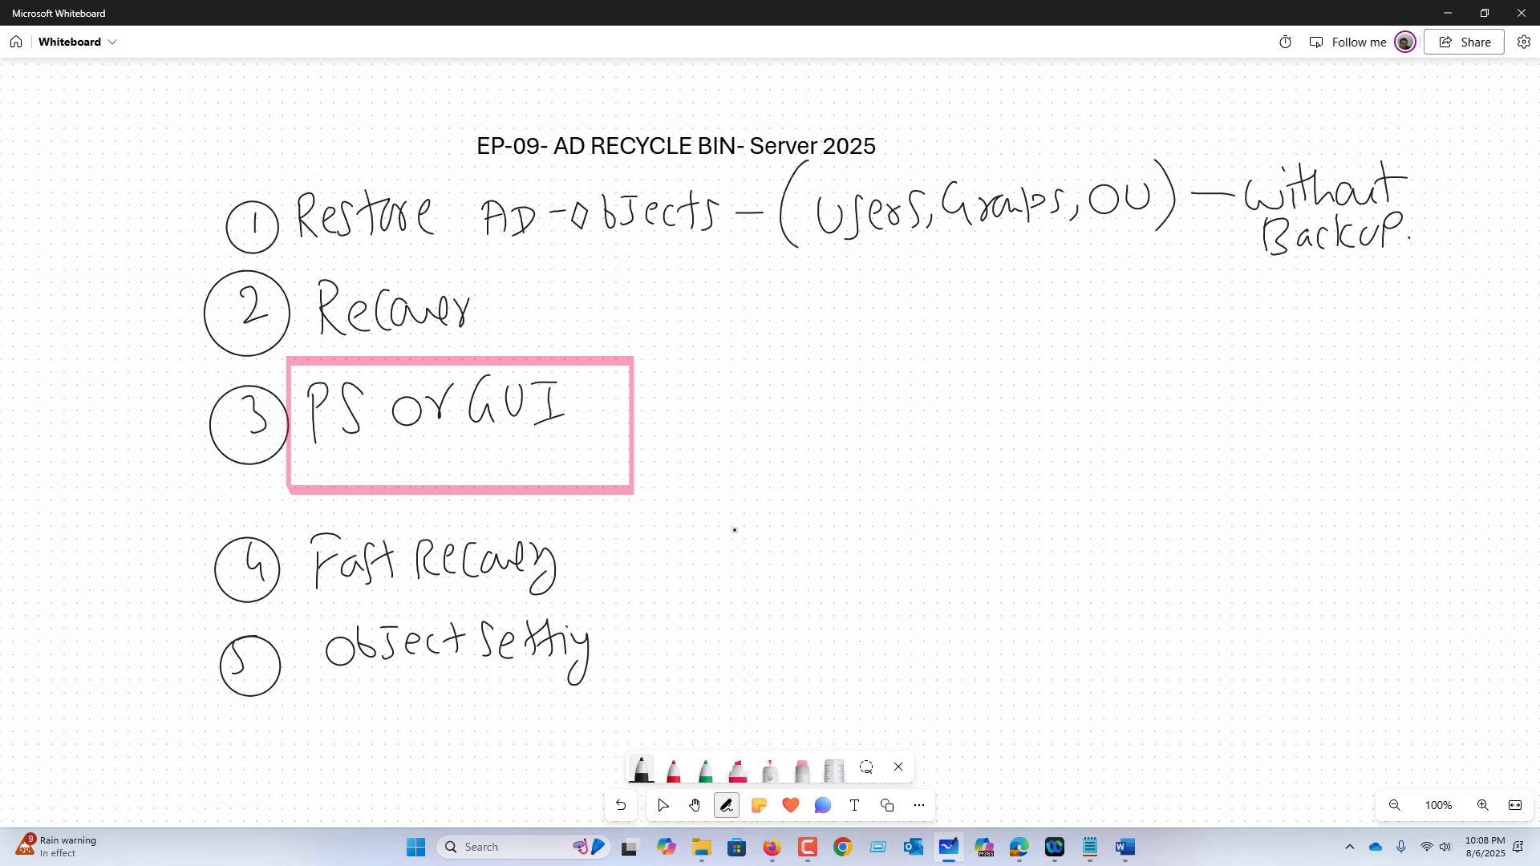
Handwrite circled point 6, "East to use", in black to the right of point 4.
mouse_move(737, 523)
left_mouse_down()
mouse_move(725, 539)
mouse_move(739, 507)
mouse_move(801, 554)
mouse_move(818, 512)
left_mouse_up()
left_click_drag(804, 532, 839, 539)
left_click_drag(842, 526, 849, 545)
mouse_move(876, 507)
left_mouse_down()
mouse_move(874, 539)
mouse_move(882, 521)
left_mouse_up()
mouse_move(913, 505)
left_mouse_down()
mouse_move(916, 537)
mouse_move(944, 519)
left_mouse_up()
left_click_drag(956, 513, 1037, 528)
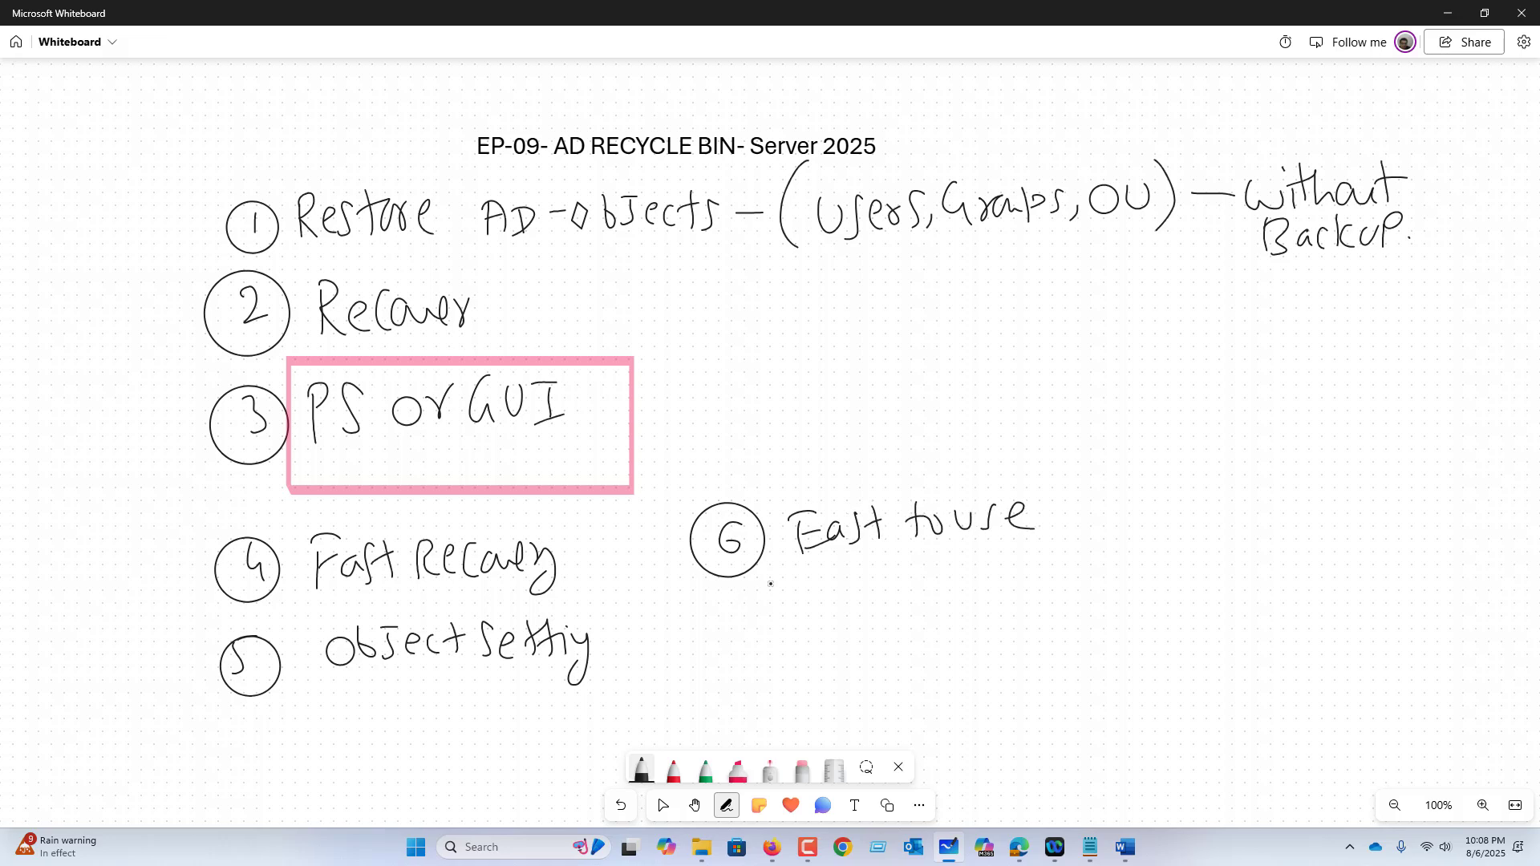
Handwrite circled point 7, "No Downtime", in black below point 6.
mouse_move(711, 619)
left_mouse_down()
mouse_move(732, 640)
mouse_move(754, 594)
mouse_move(808, 633)
mouse_move(839, 595)
left_mouse_up()
left_click_drag(858, 603, 885, 601)
left_click_drag(910, 591, 898, 622)
mouse_move(940, 598)
left_mouse_down()
mouse_move(999, 611)
mouse_move(1016, 594)
left_mouse_up()
left_click_drag(1017, 595, 1017, 609)
left_click_drag(1029, 609, 1063, 598)
left_click_drag(1066, 597, 1088, 599)
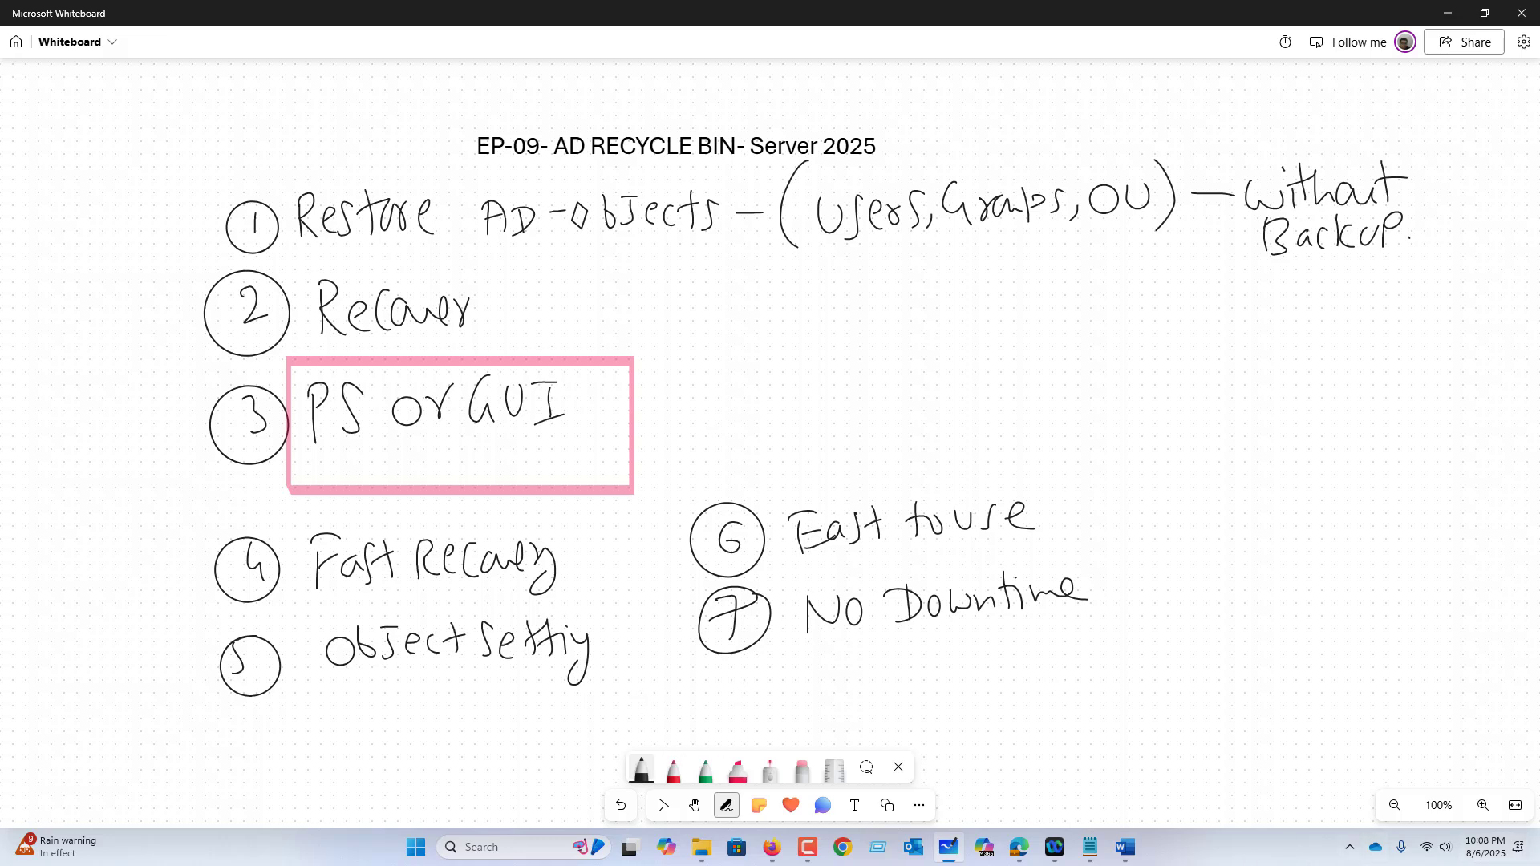
Minimize the whiteboard, Word document and browser windows, and switch to VMware Workstation.
left_click(1449, 19)
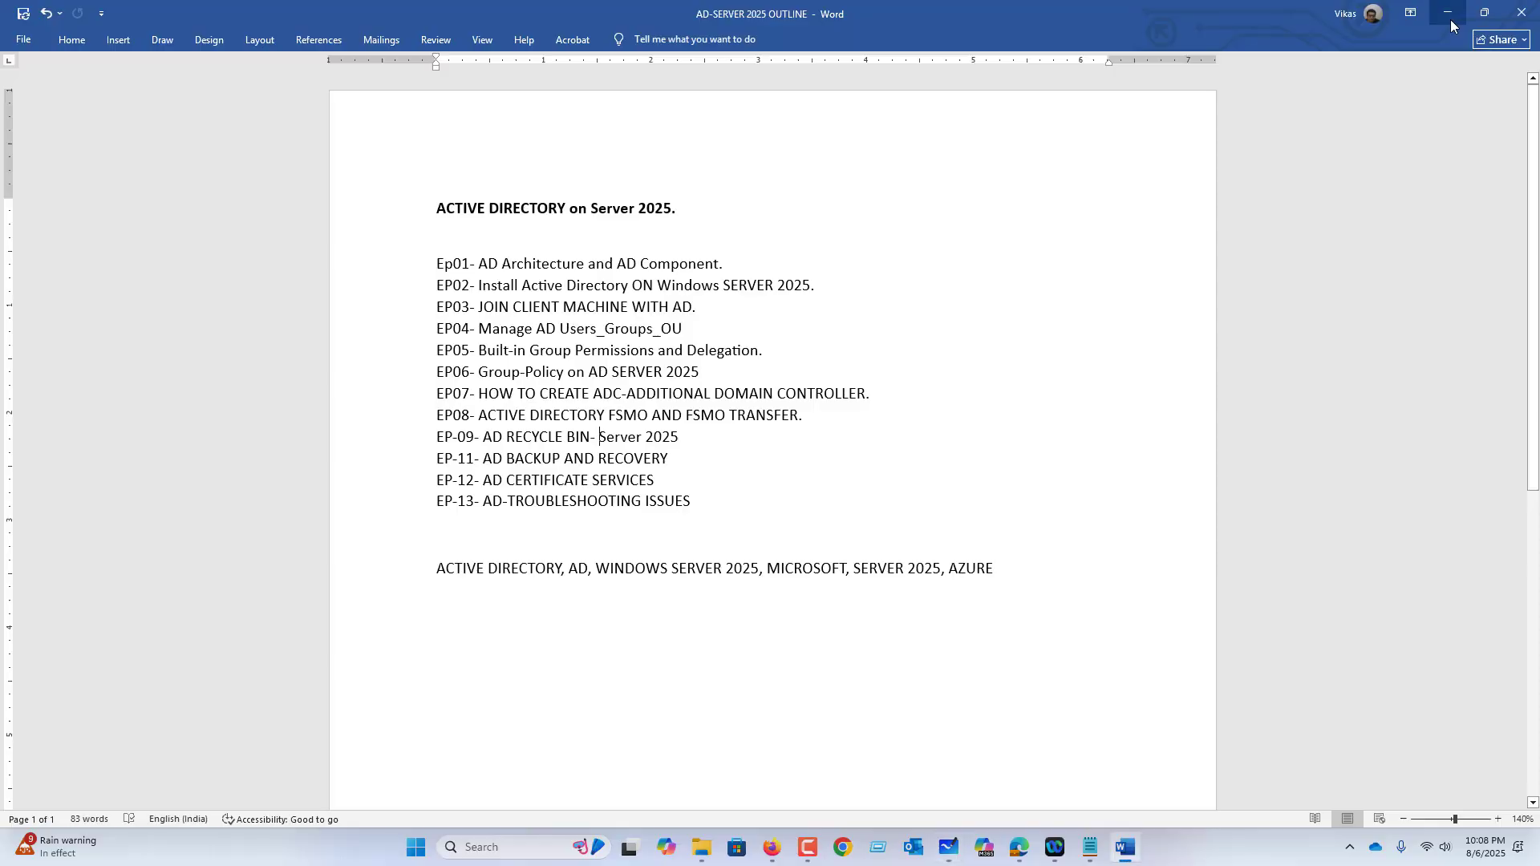
left_click(1450, 23)
left_click(1451, 16)
left_click(1451, 18)
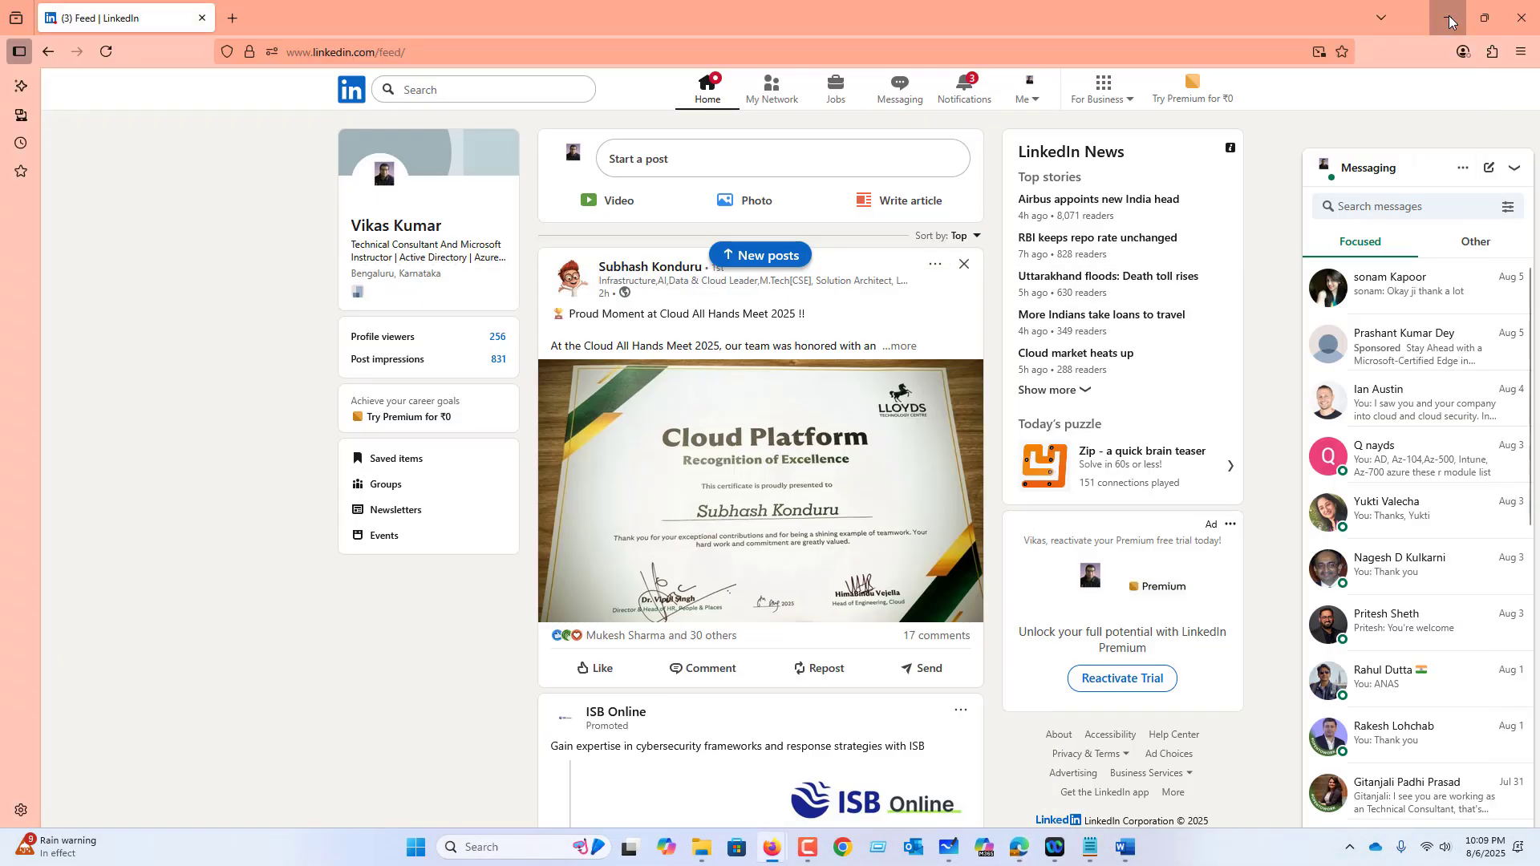
left_click(1448, 20)
left_click(1448, 14)
left_click(1323, 51)
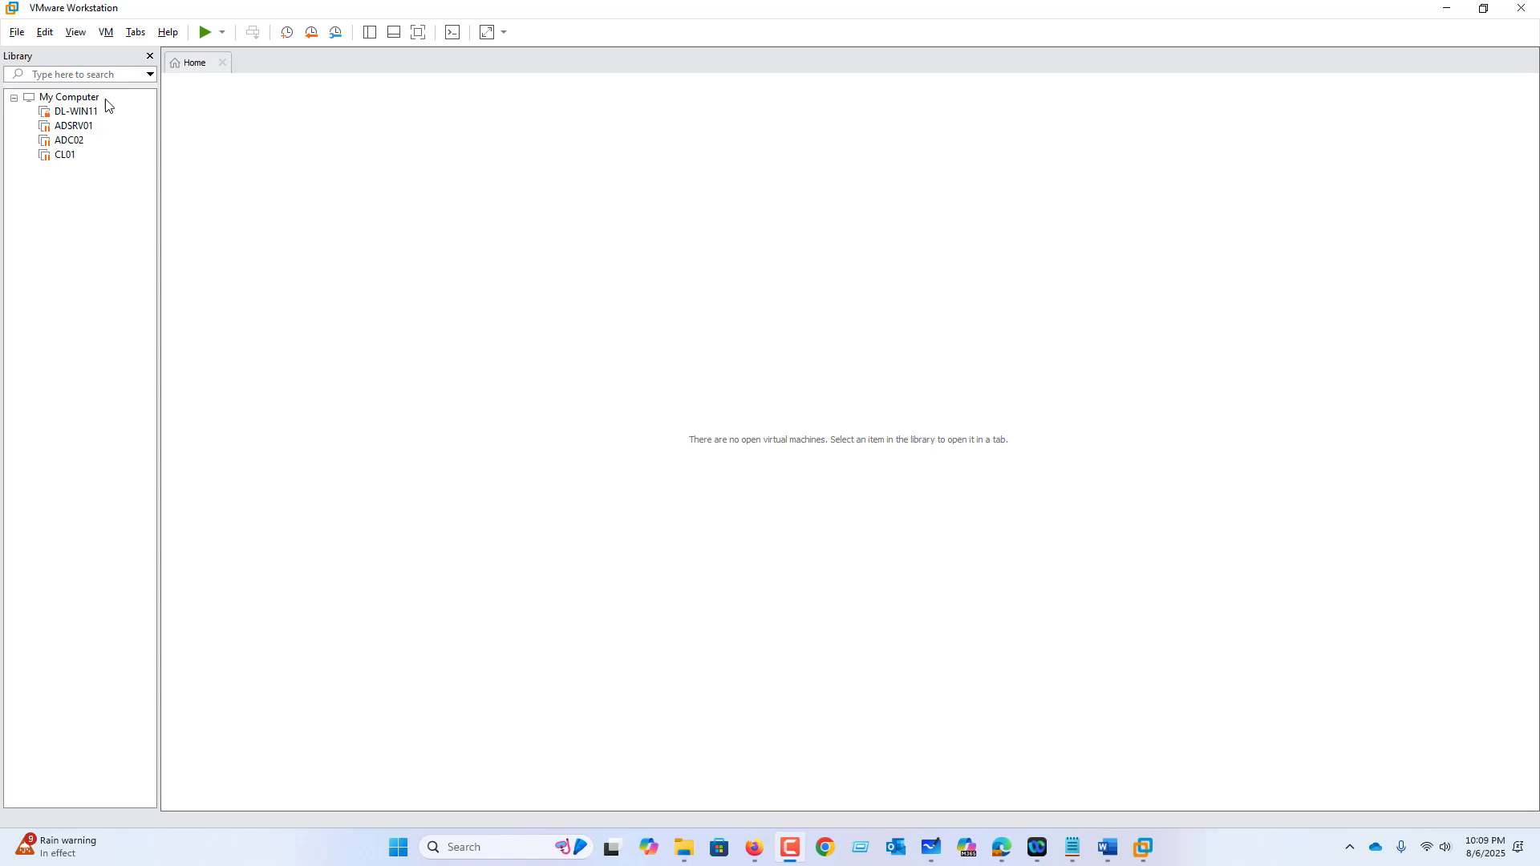
Resume the suspended virtual machines ADSRV01 and ADC02.
left_click(72, 127)
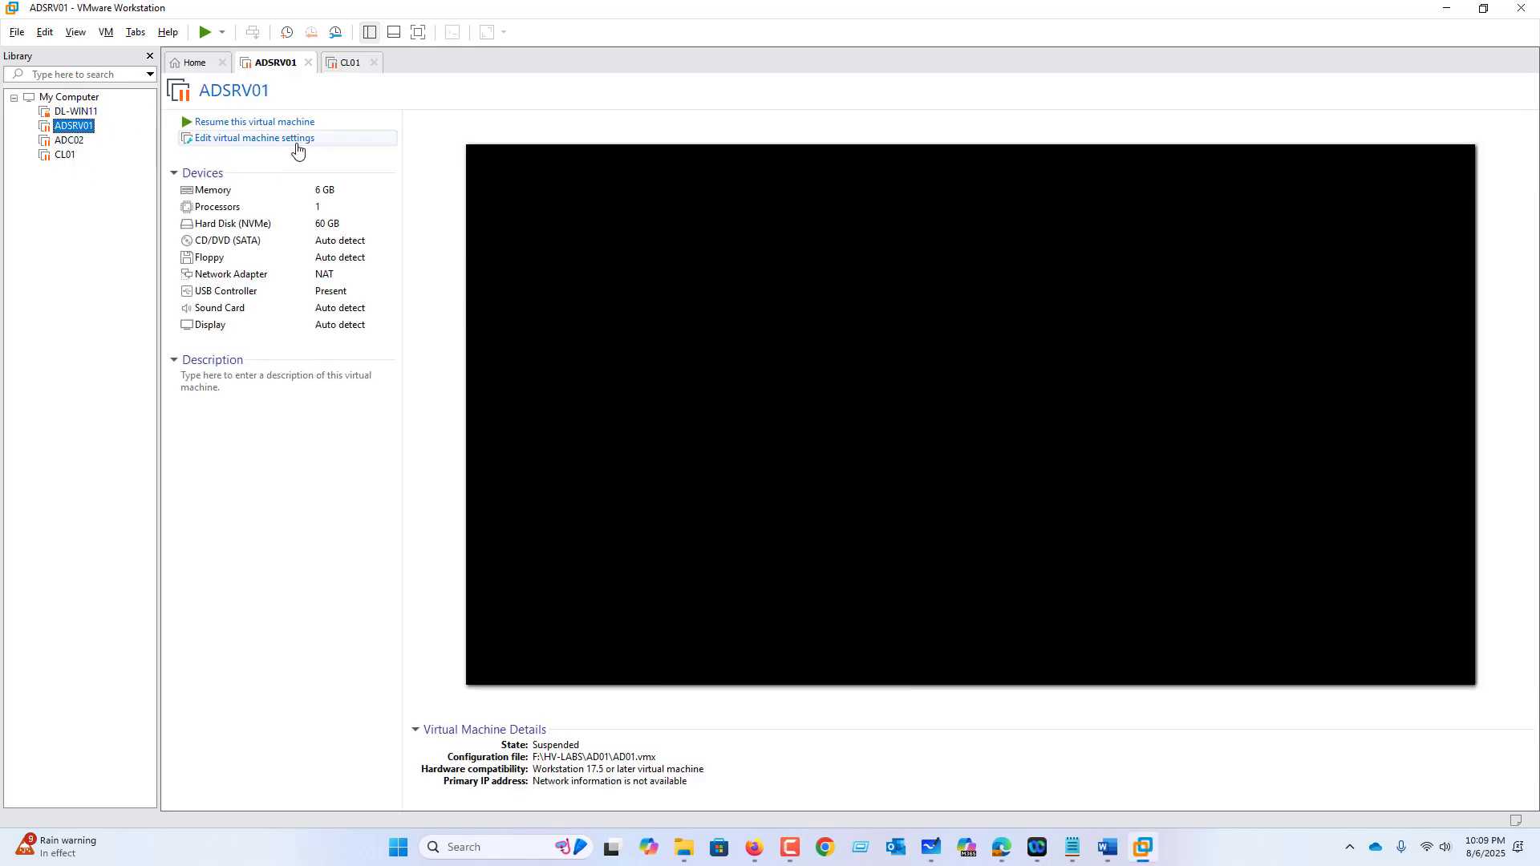
left_click(223, 124)
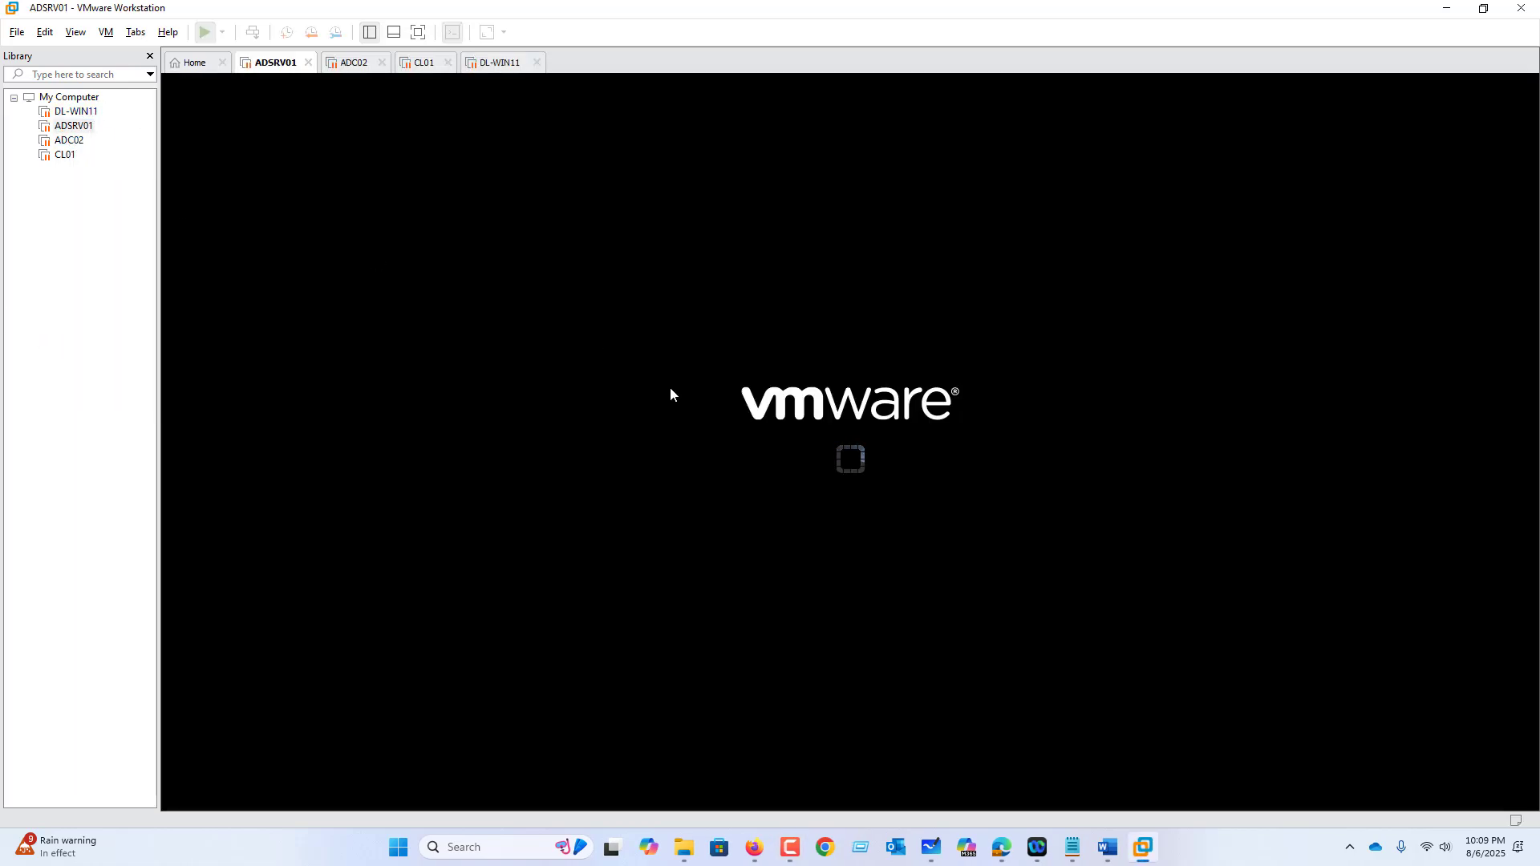
left_click(69, 141)
left_click(210, 122)
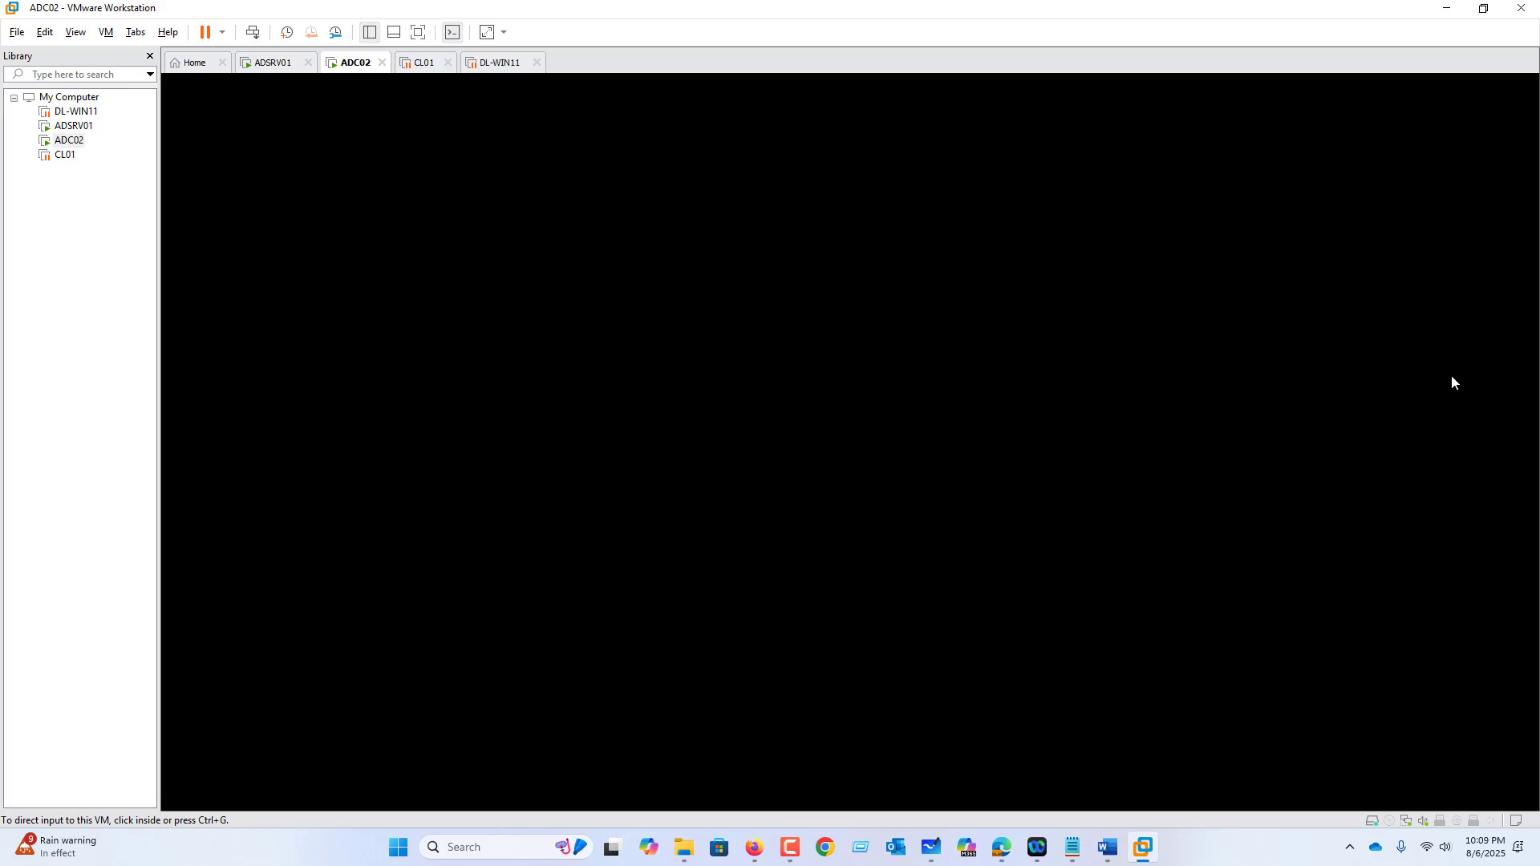
Unlock the ADSRV01 virtual machine and sign in as KCORP\administrator with the account password.
left_click(273, 63)
left_click(331, 208)
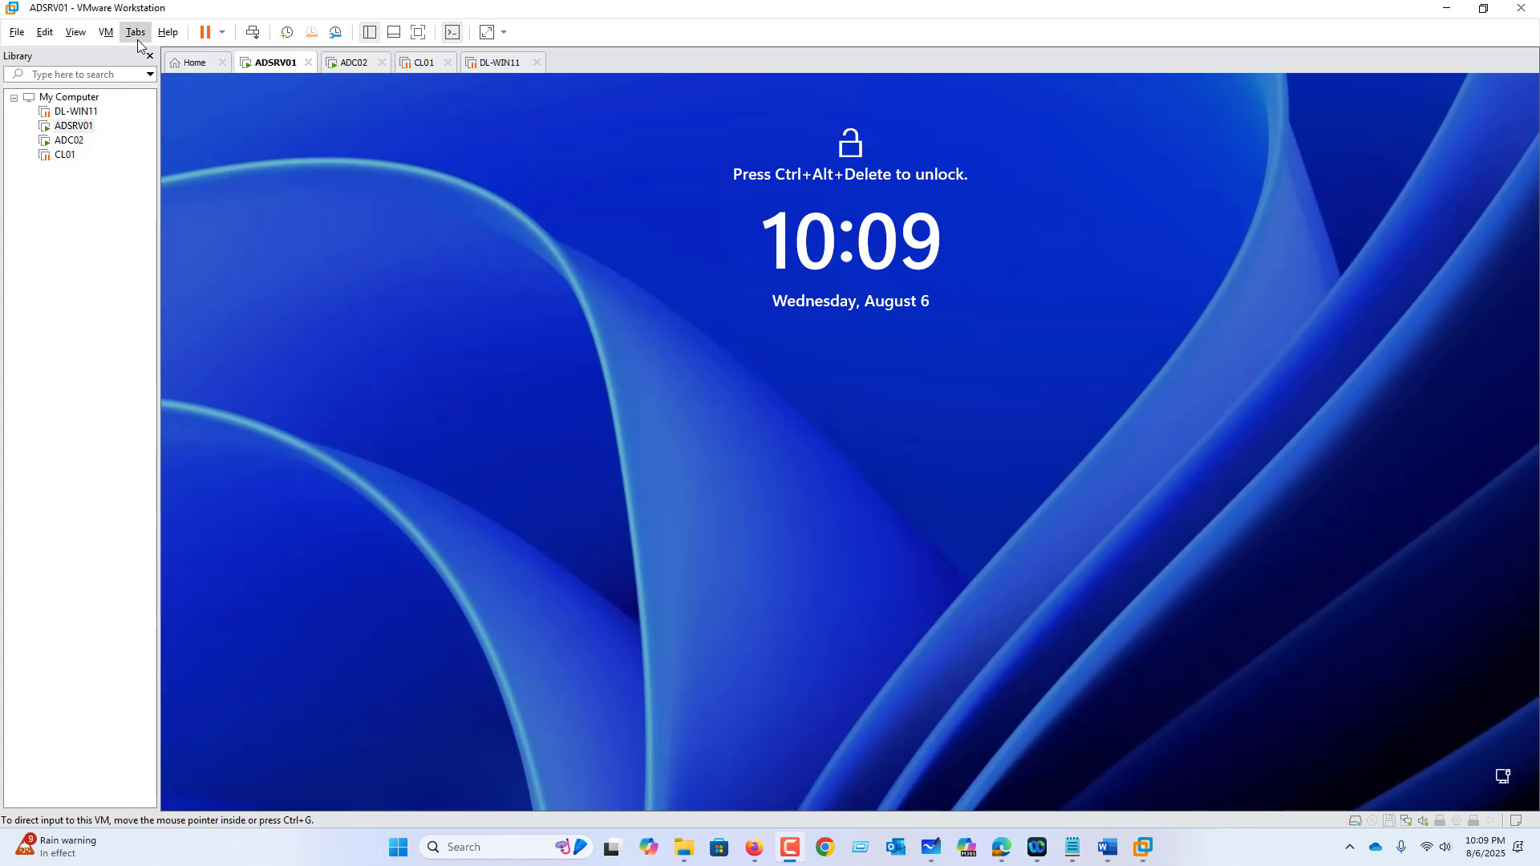
left_click(108, 36)
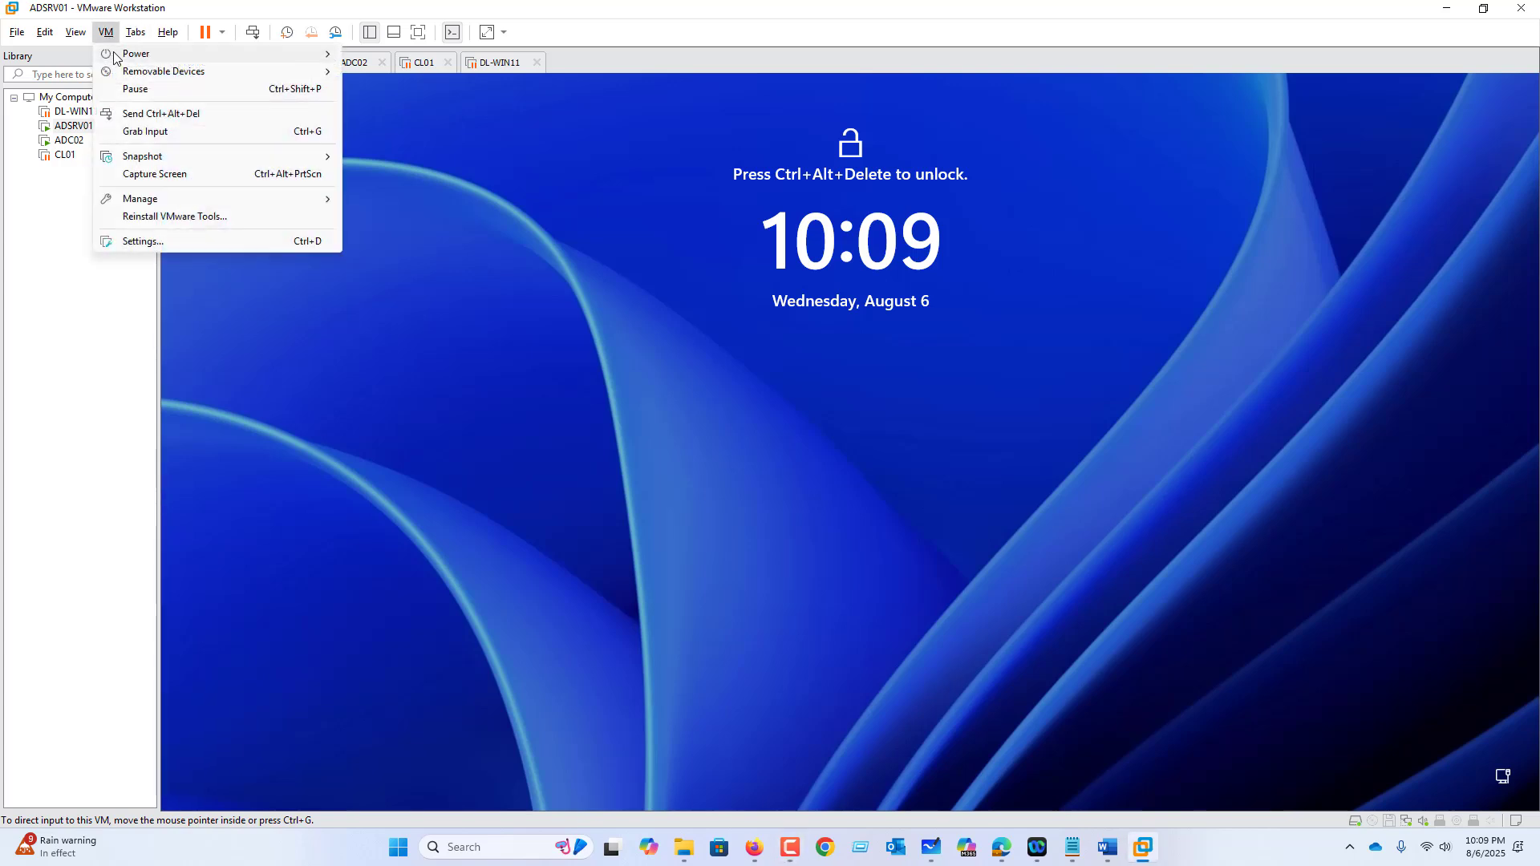
left_click(161, 113)
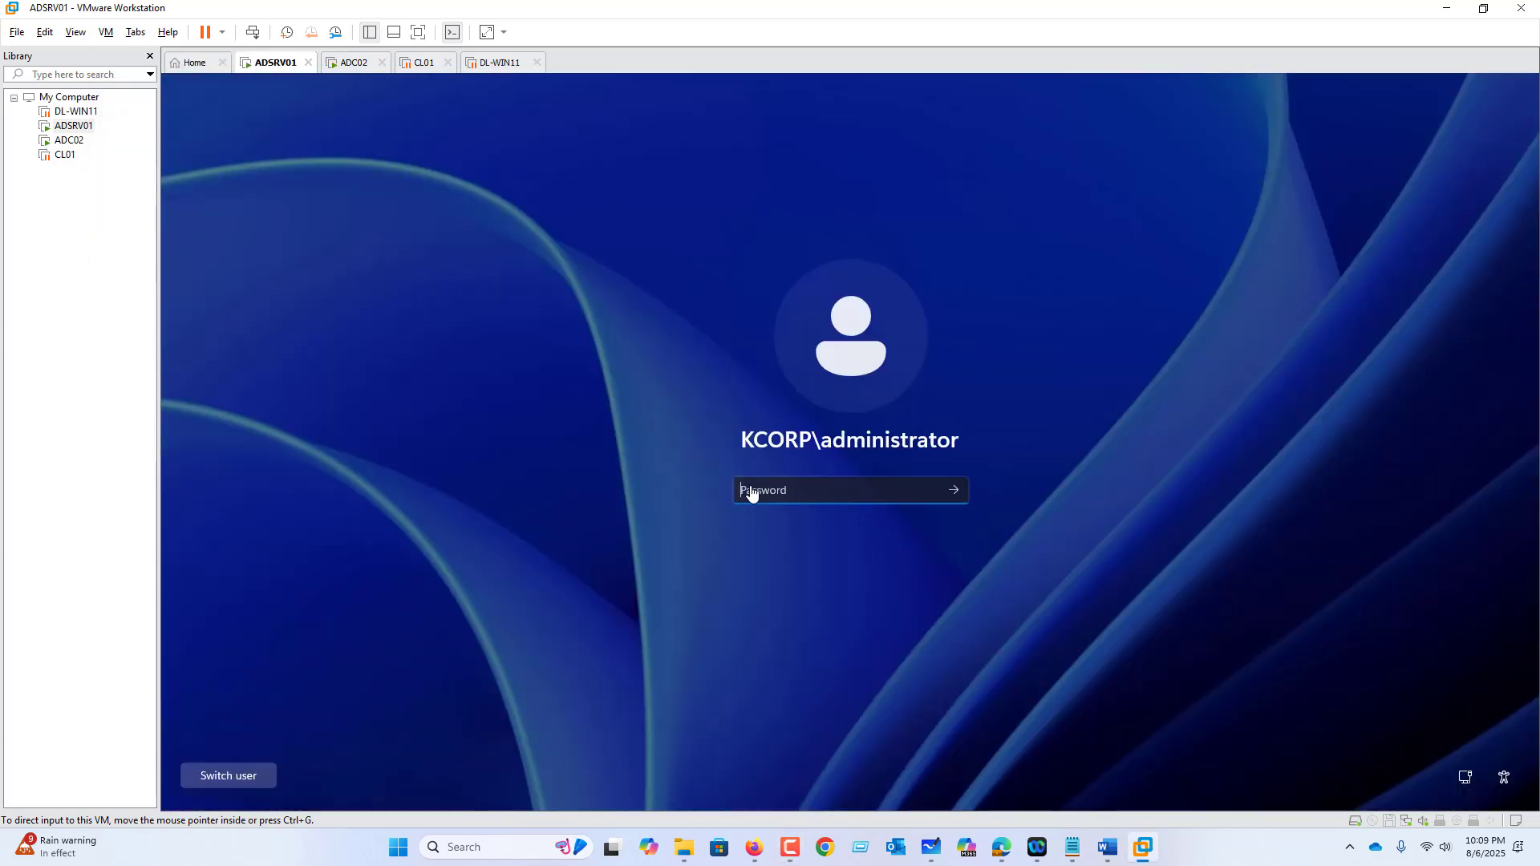
left_click(751, 492)
type("P")
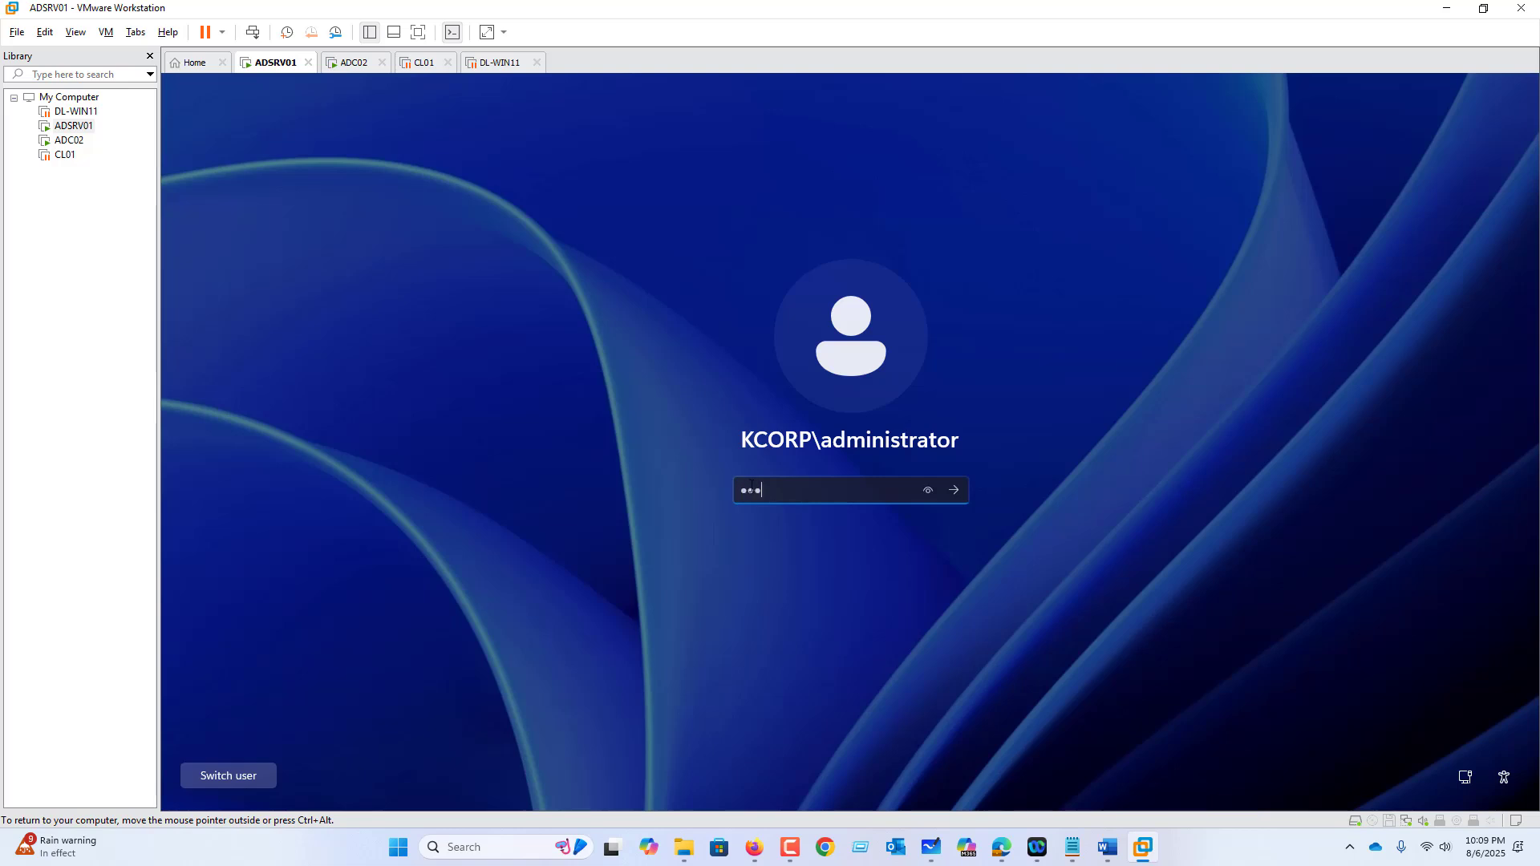
type("•••••")
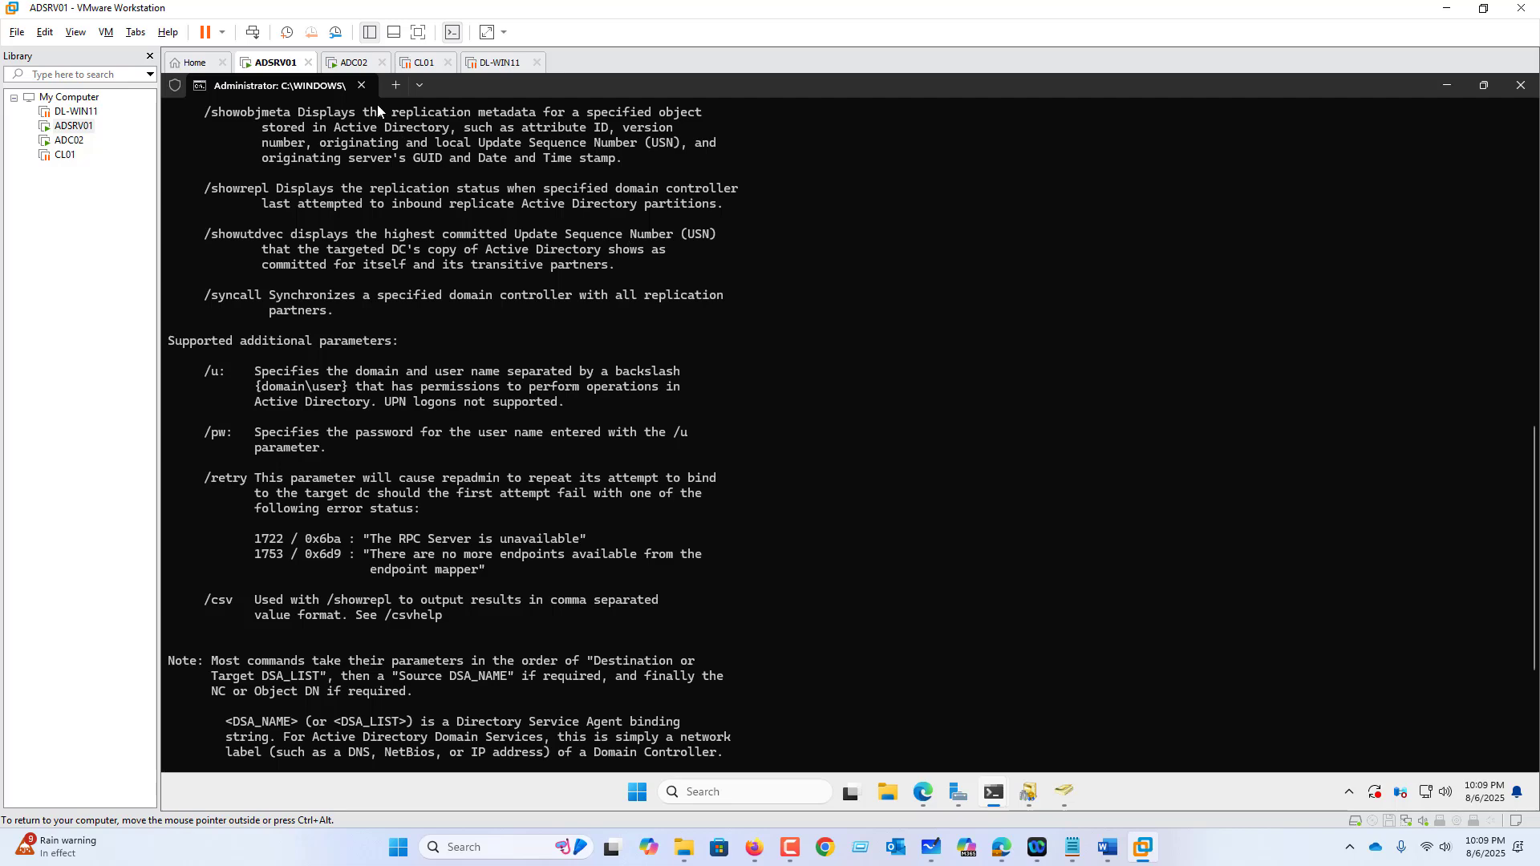
Close the command-line window and Active Directory Users and Computers on ADSRV01.
left_click(1521, 86)
left_click(695, 190)
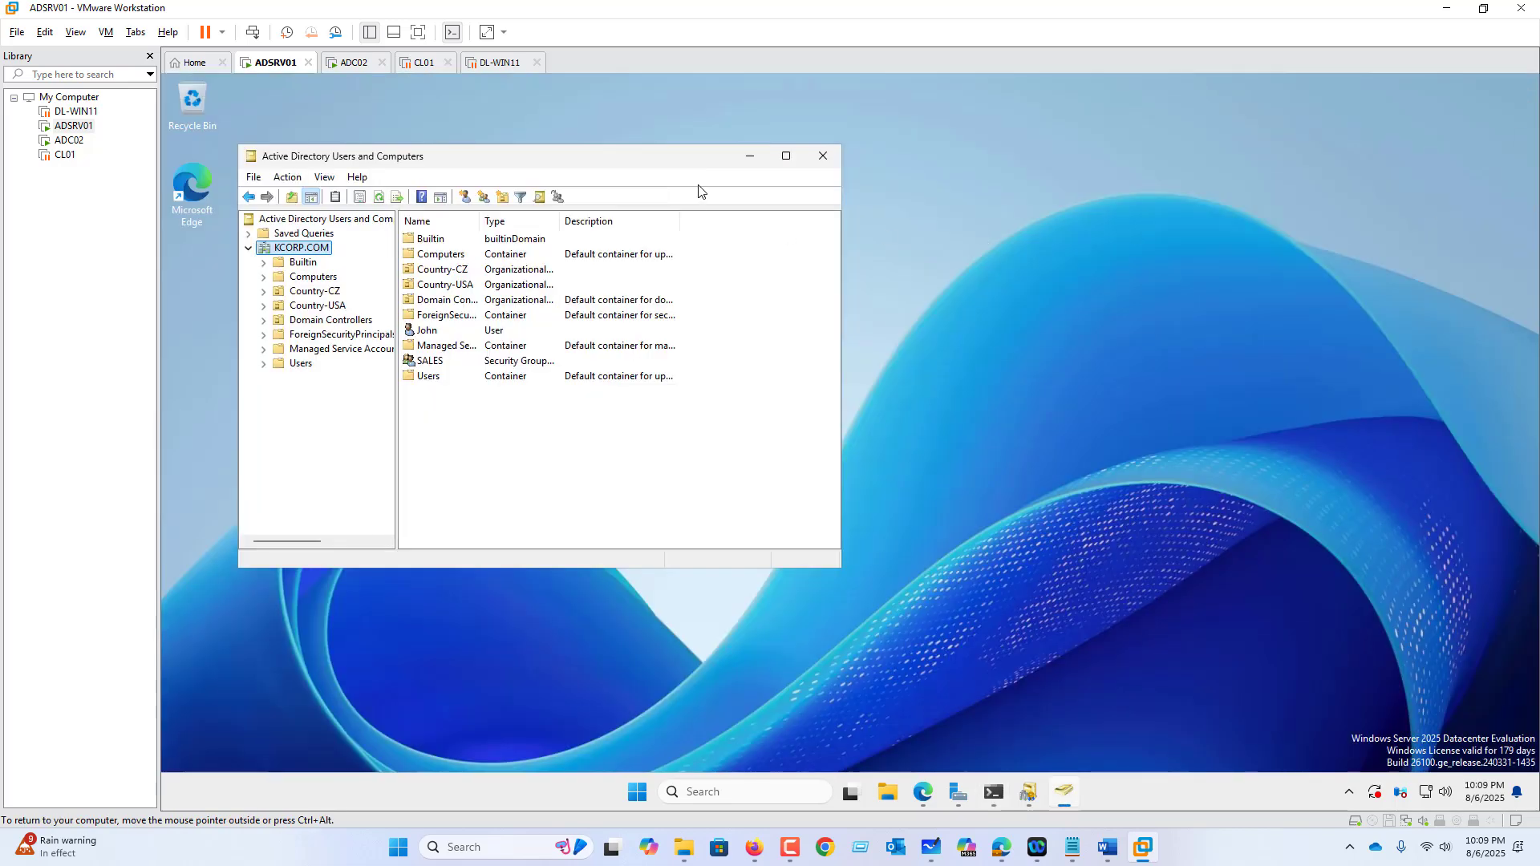
left_click(830, 161)
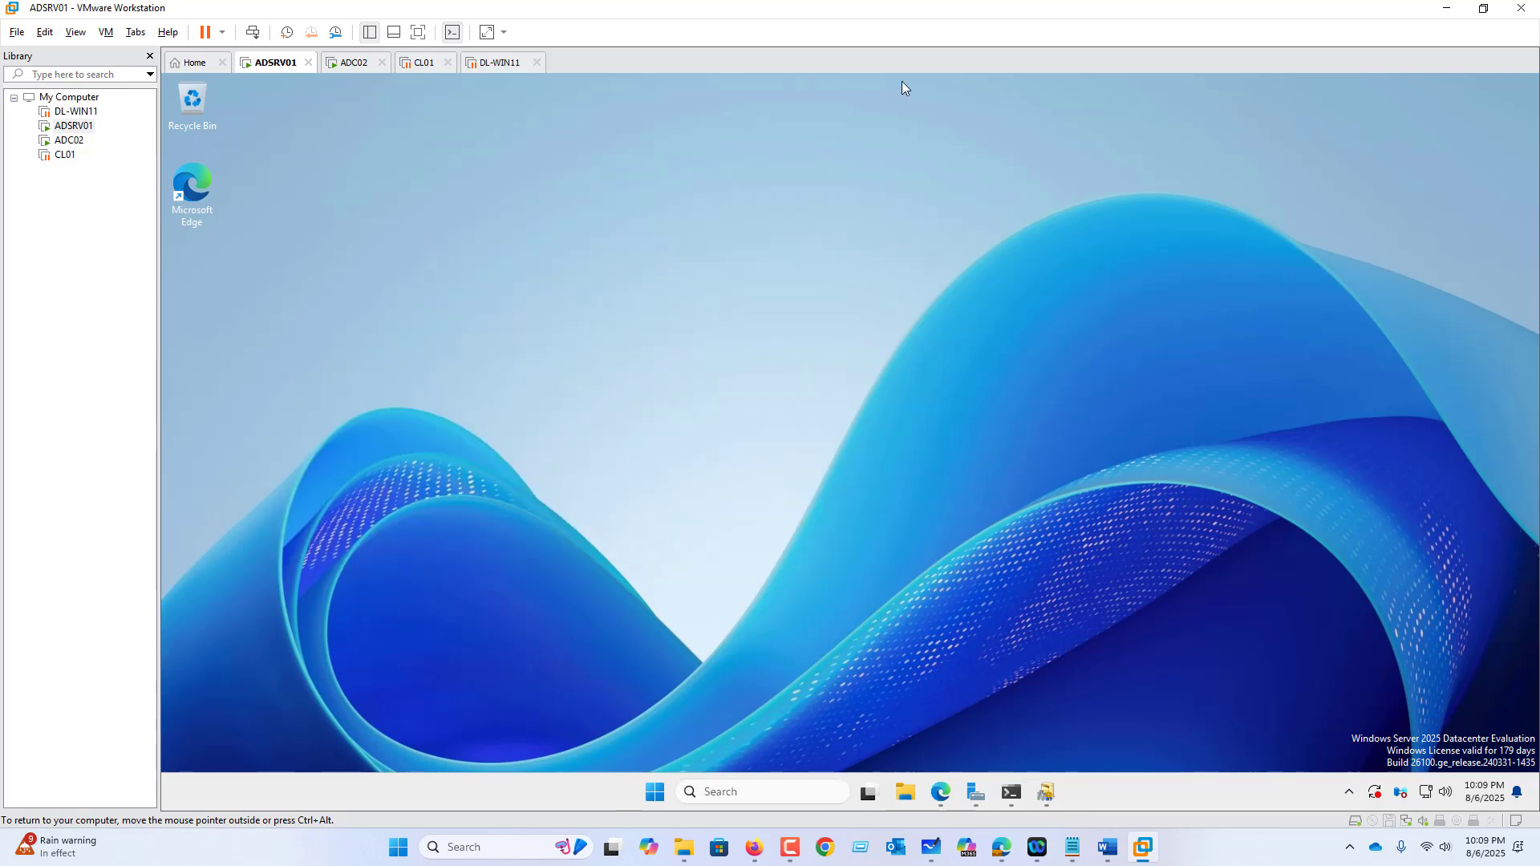
Launch Active Directory Administrative Center from Server Manager's tools and maximize its window.
left_click(655, 793)
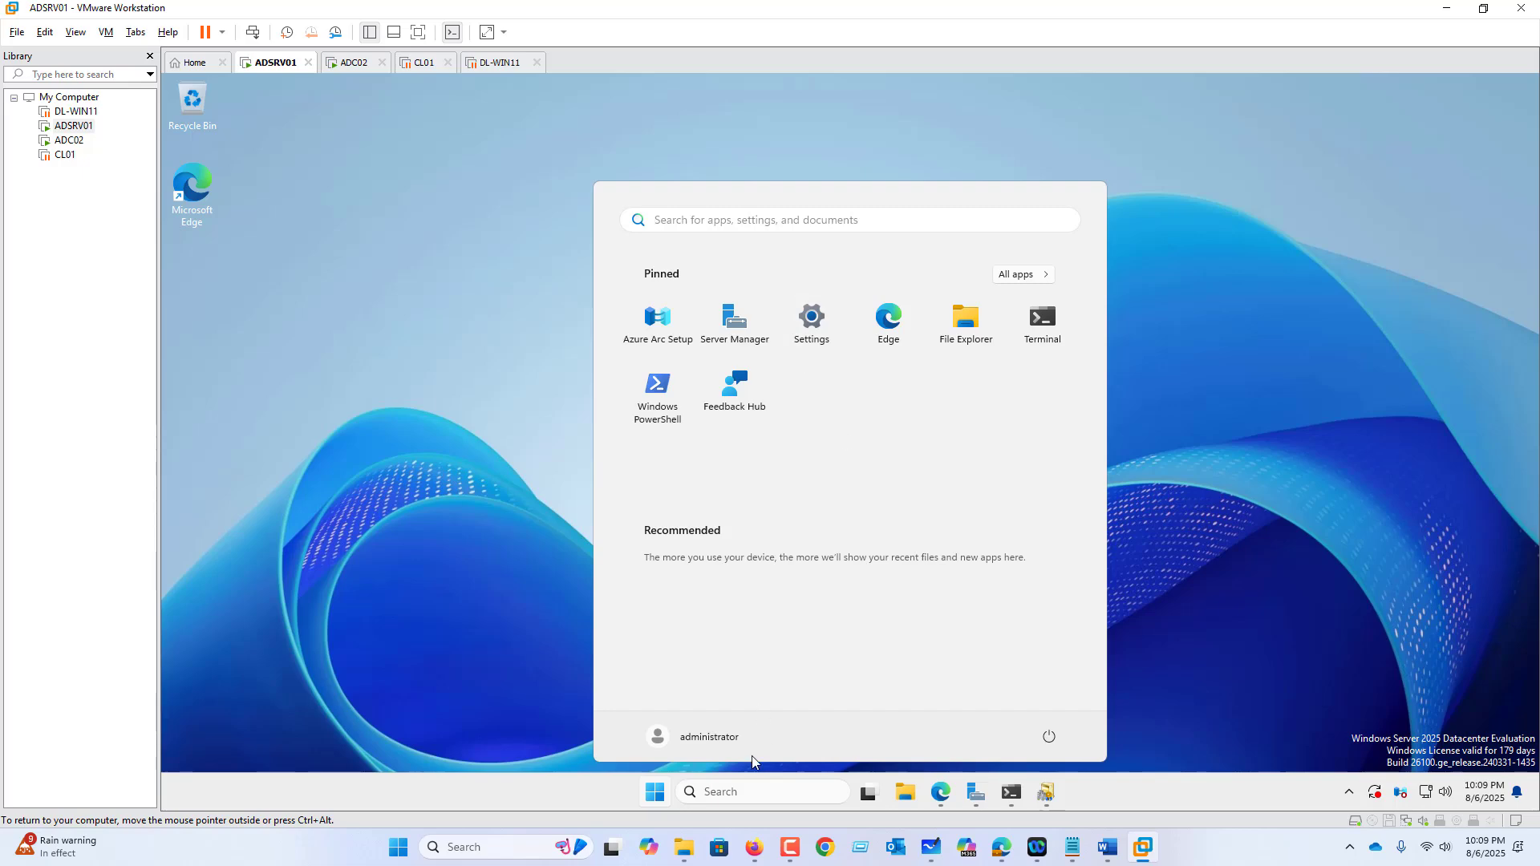
left_click(987, 803)
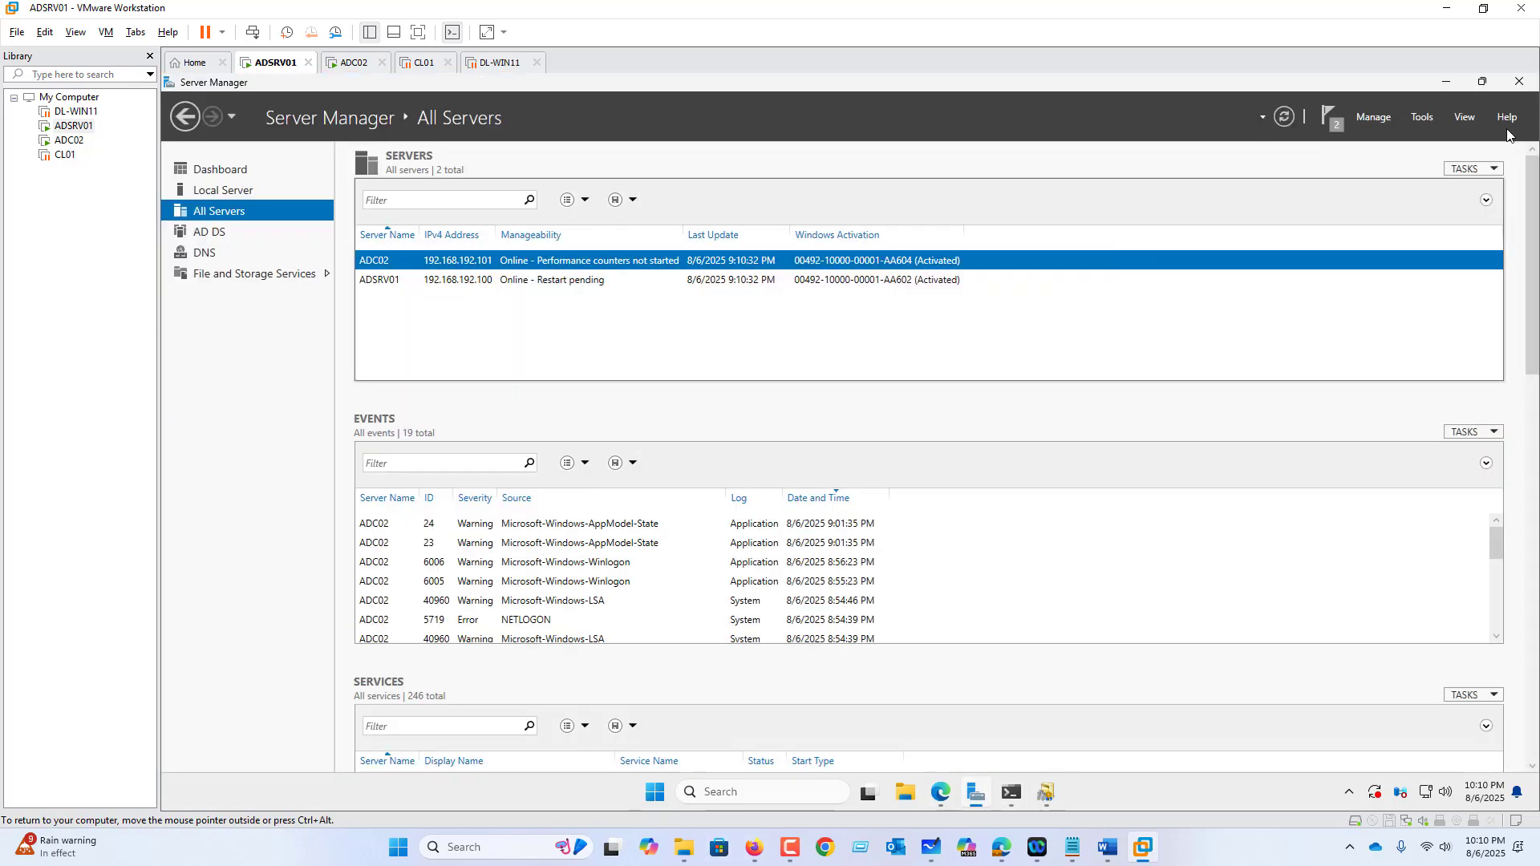
left_click(1422, 118)
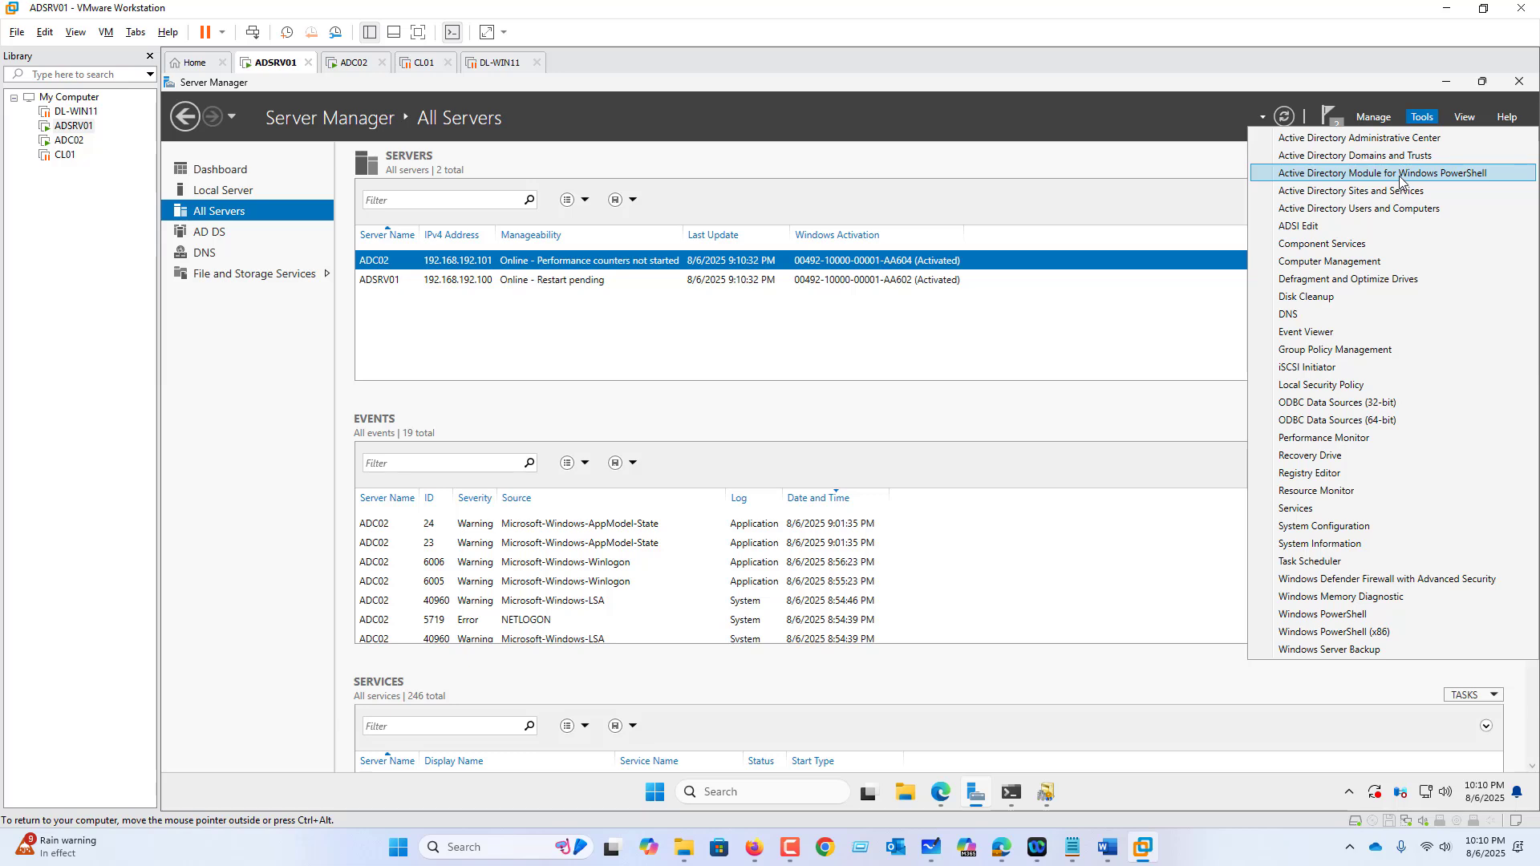
left_click(1377, 139)
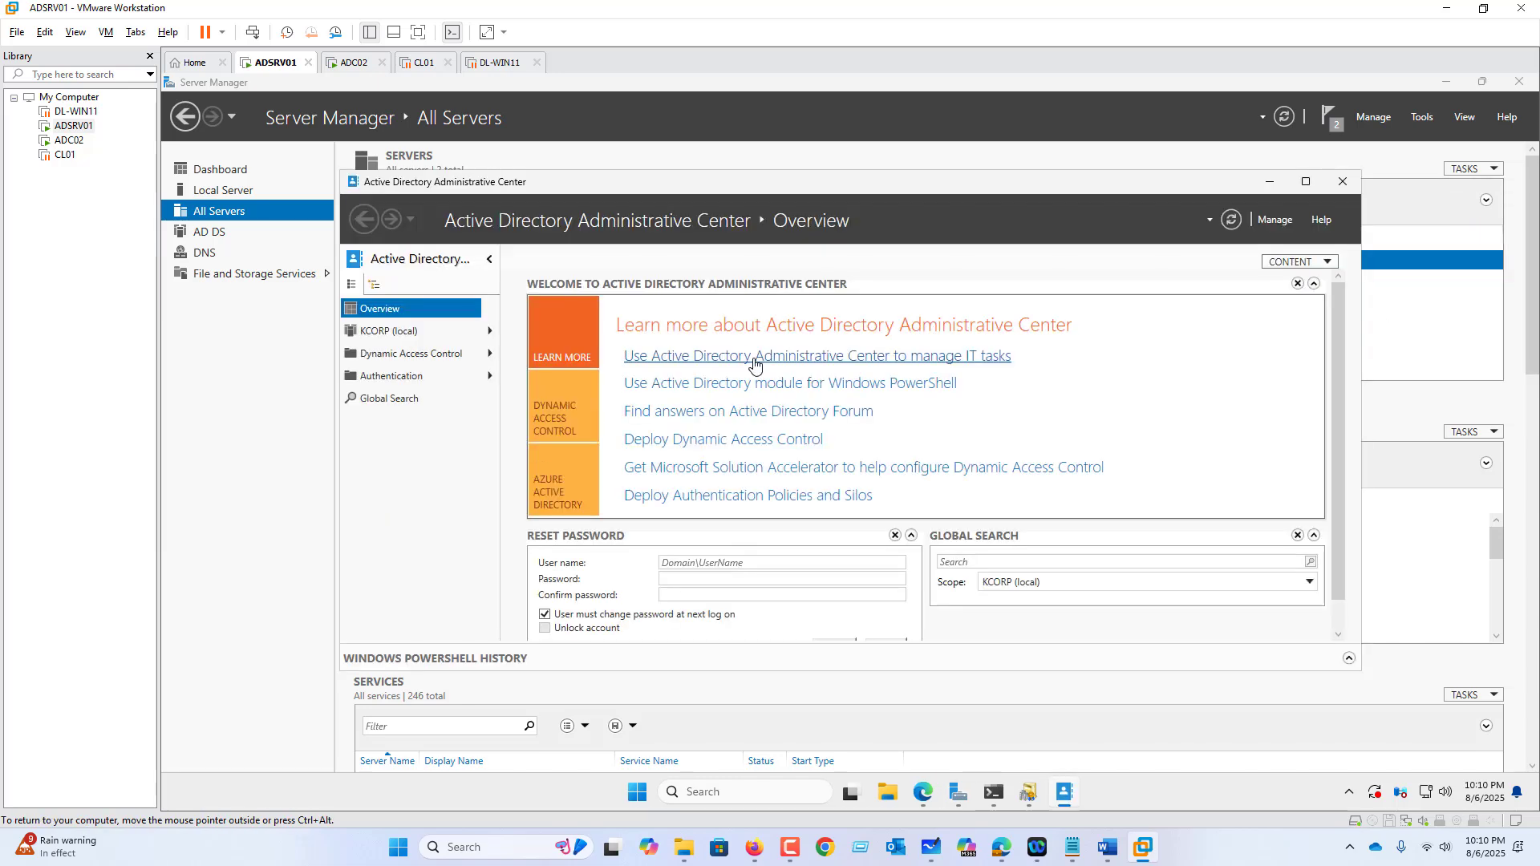
left_click(1305, 182)
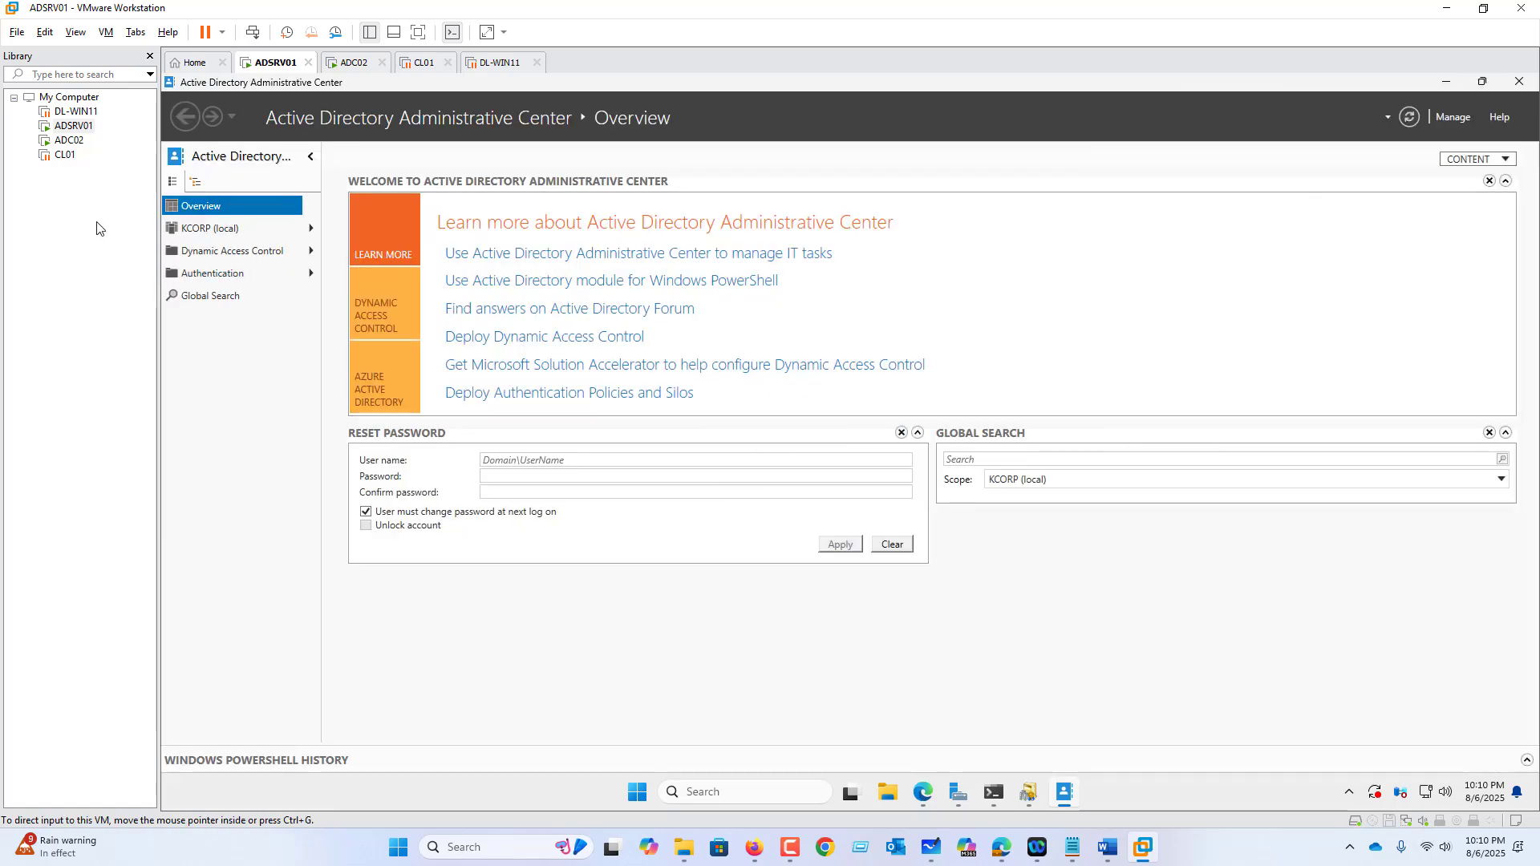
Start enabling the Recycle Bin for the KCORP (local) domain and dismiss the confirmation.
left_click(200, 231)
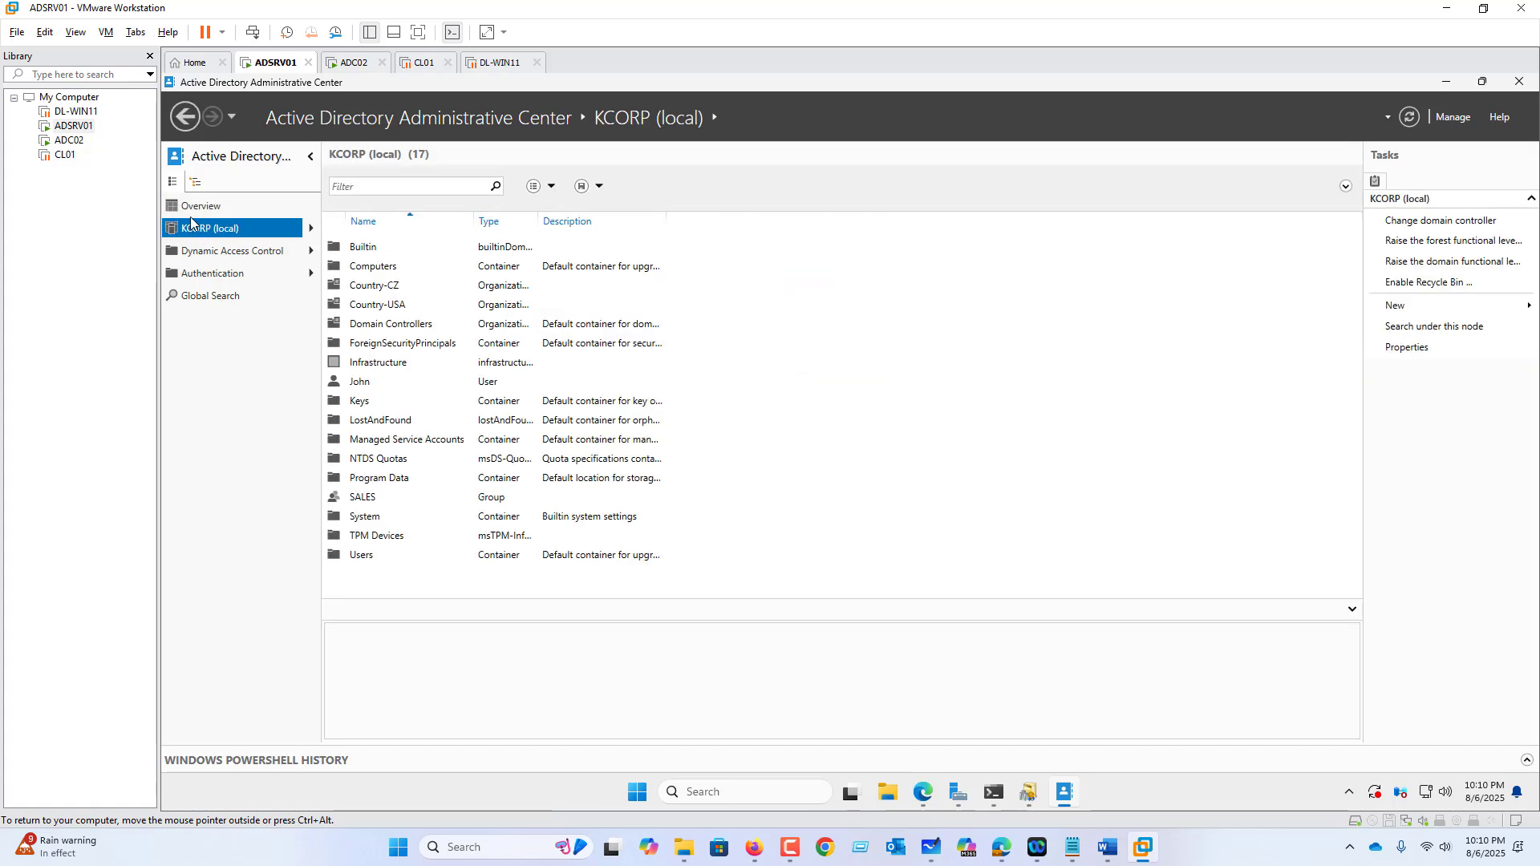
left_click(1418, 291)
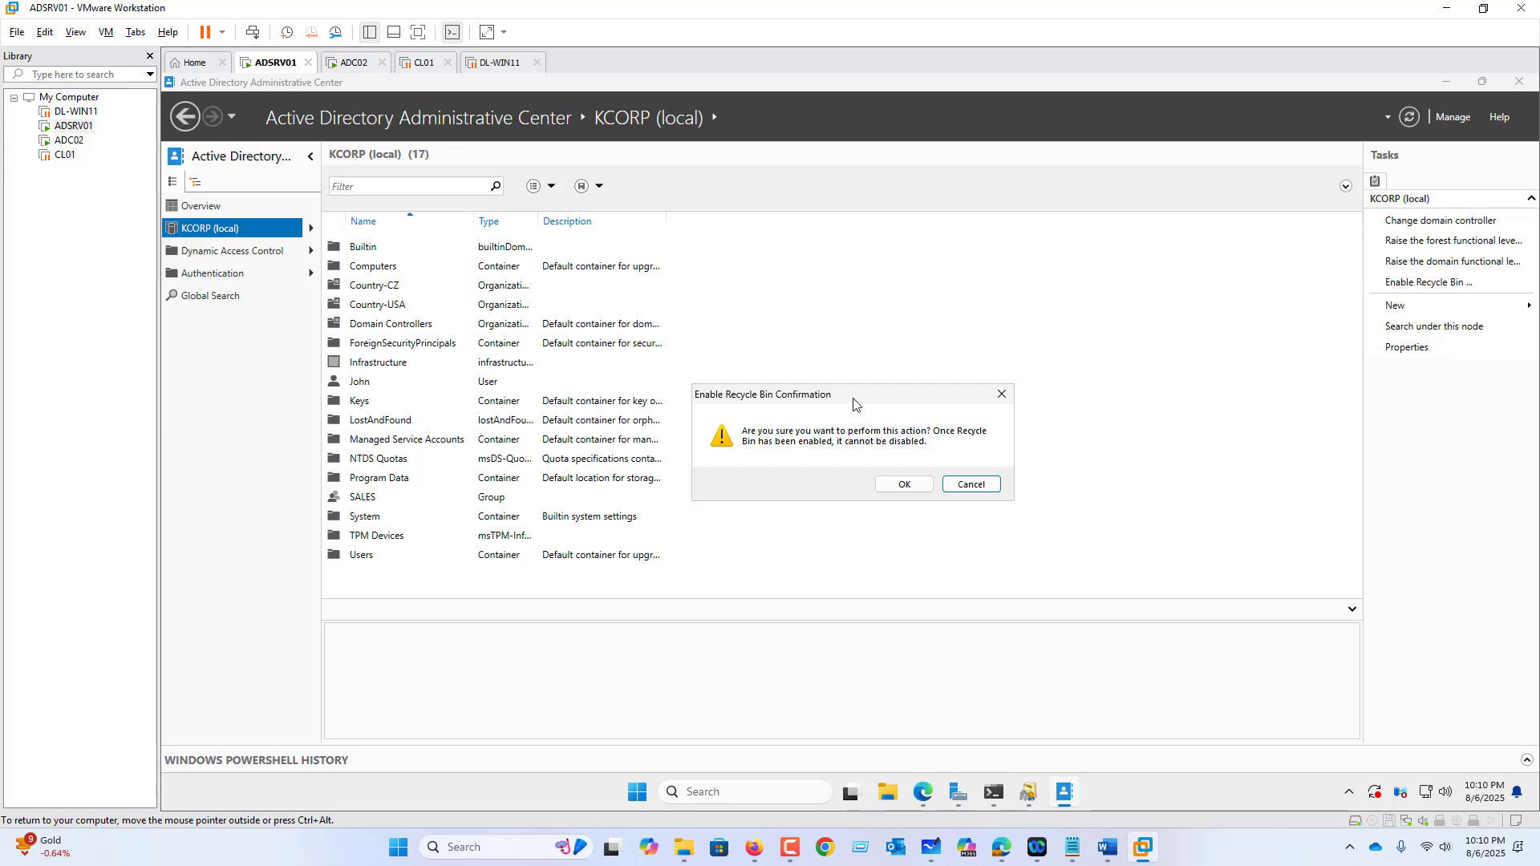
Open Terminal as administrator on ADSRV01.
left_click(647, 793)
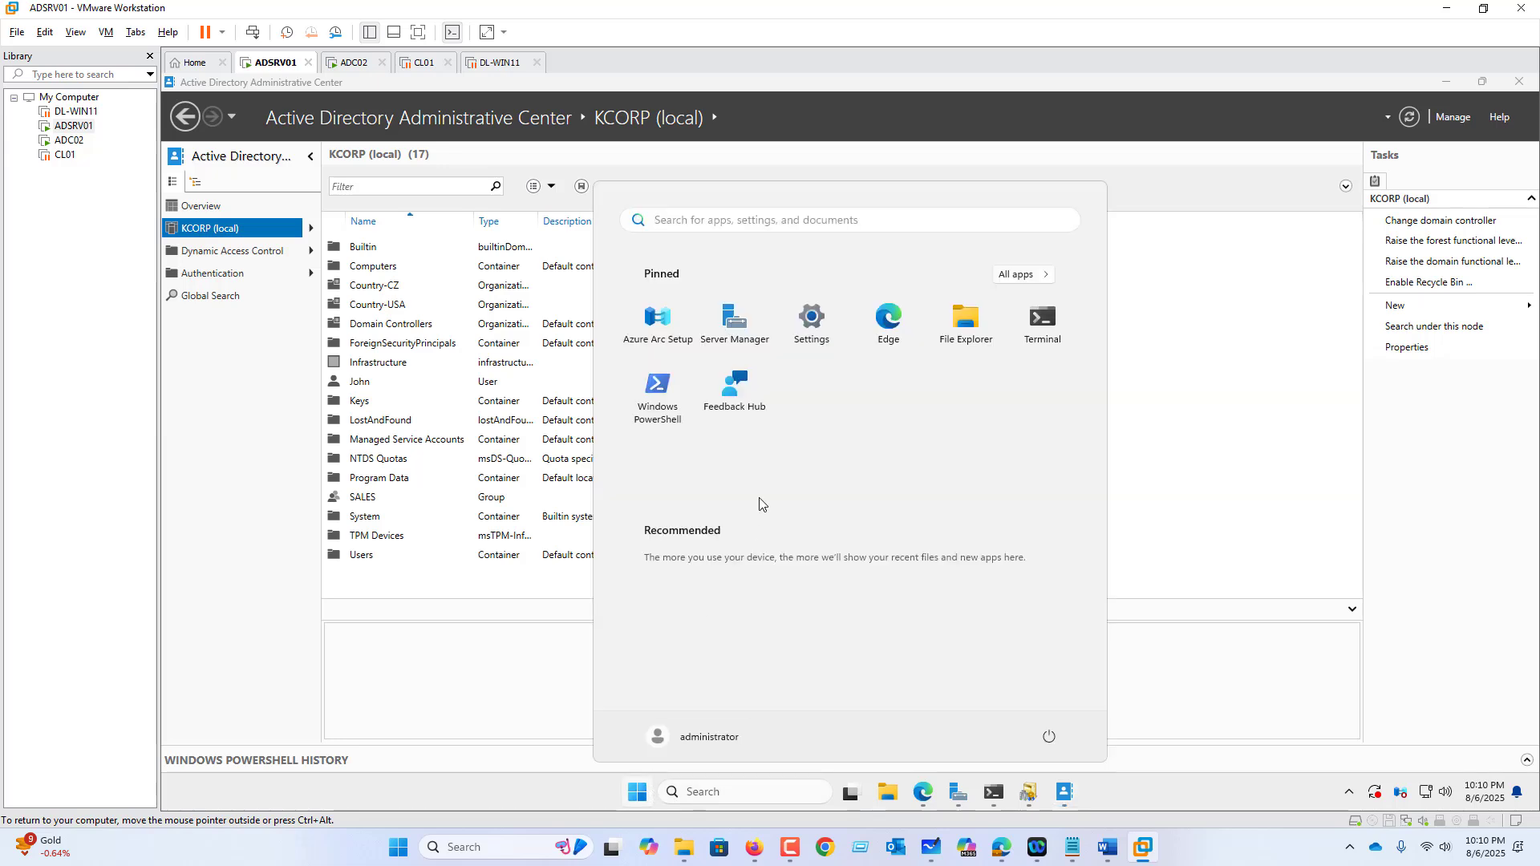
right_click(1037, 334)
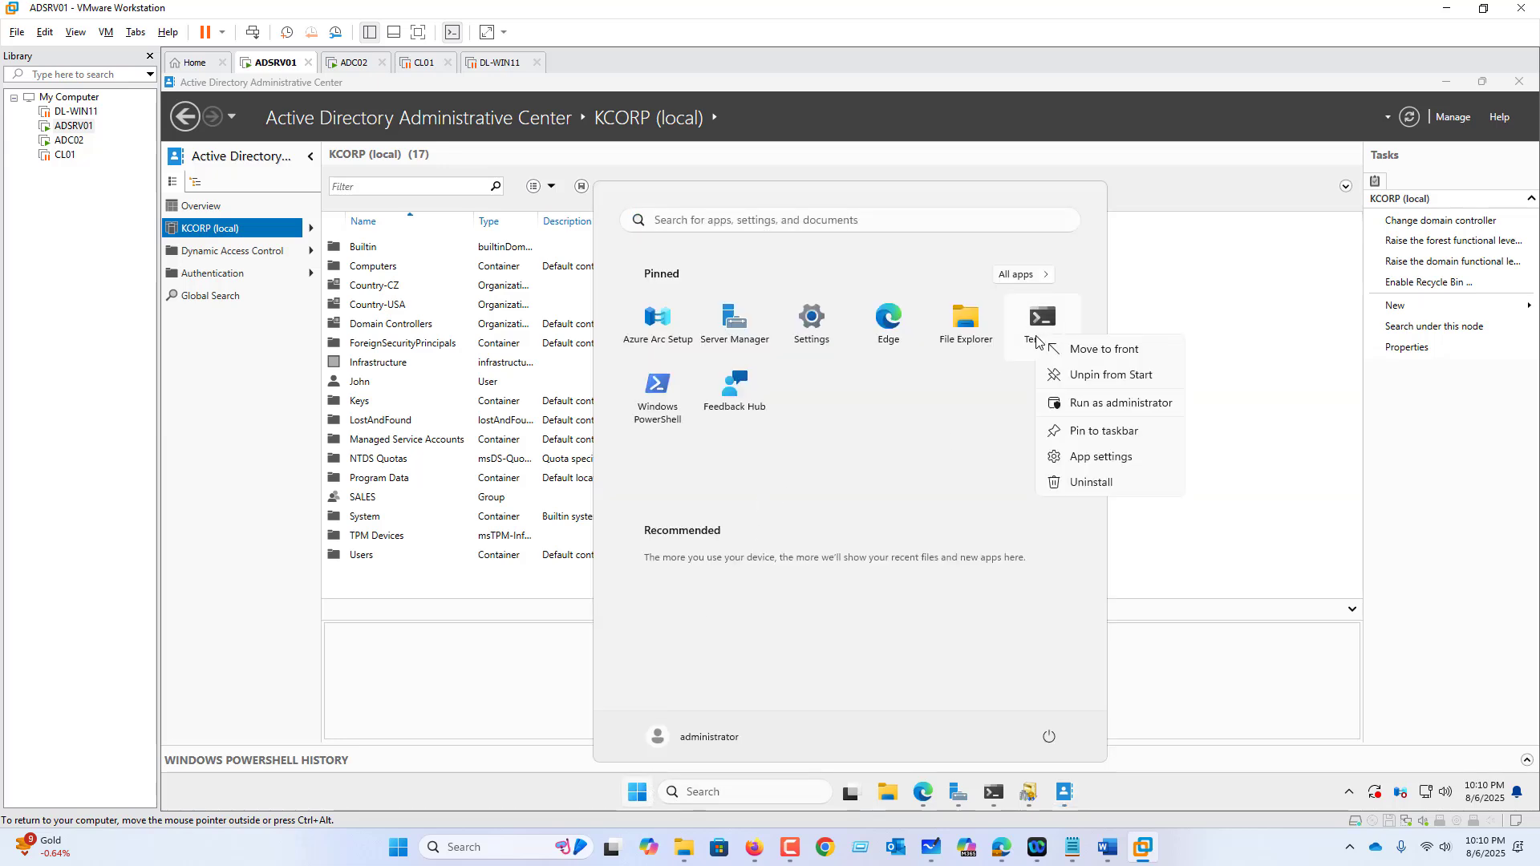
left_click(1099, 403)
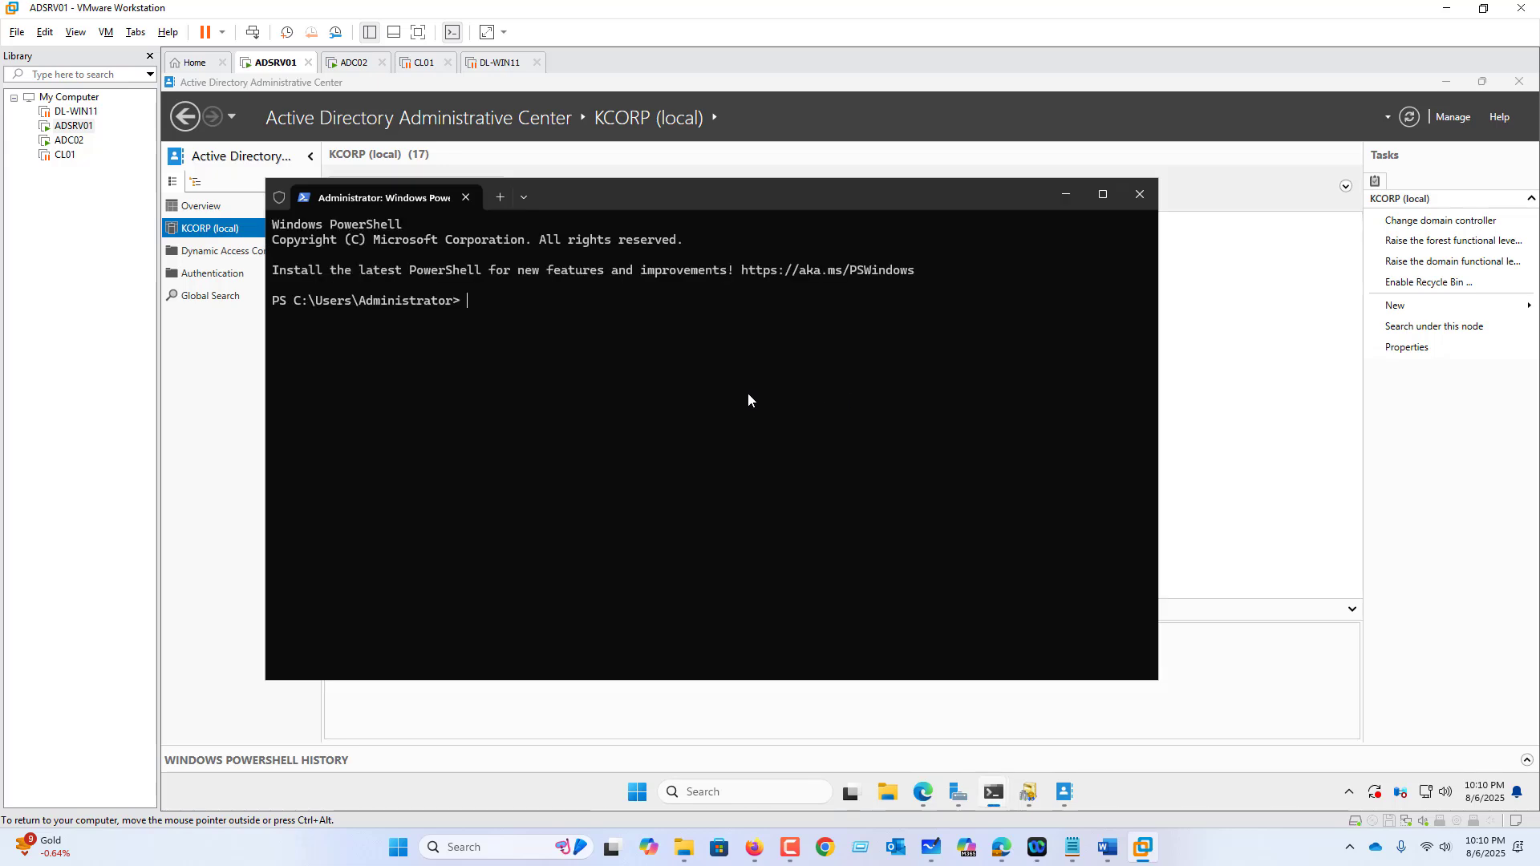
Import the ActiveDirectory module in the PowerShell session.
type("import")
key("BackSpace")
key("BackSpace")
type("rt-mo")
key("Tab")
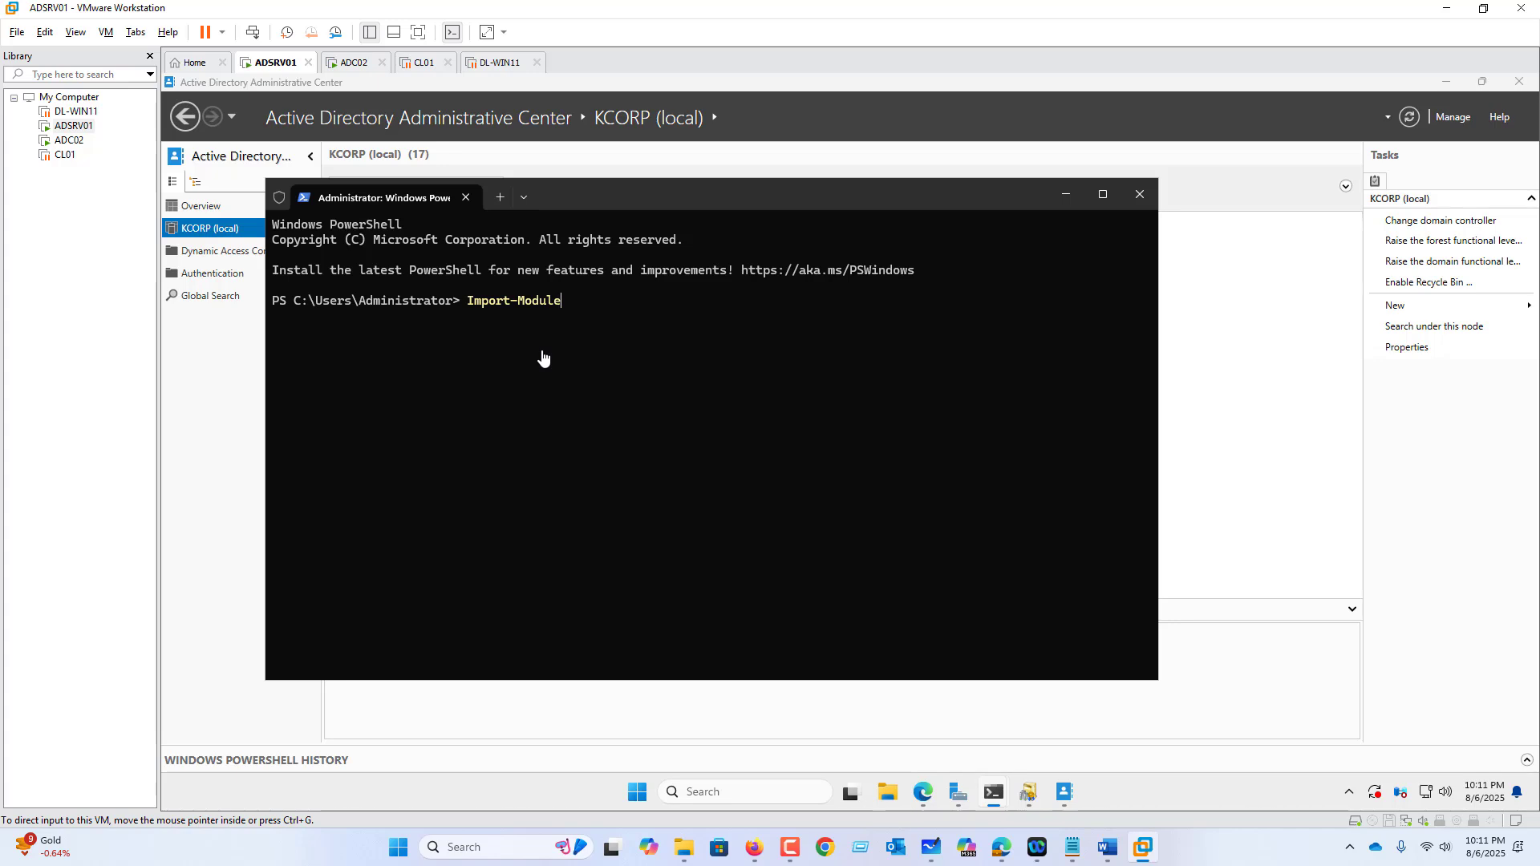
left_click(592, 353)
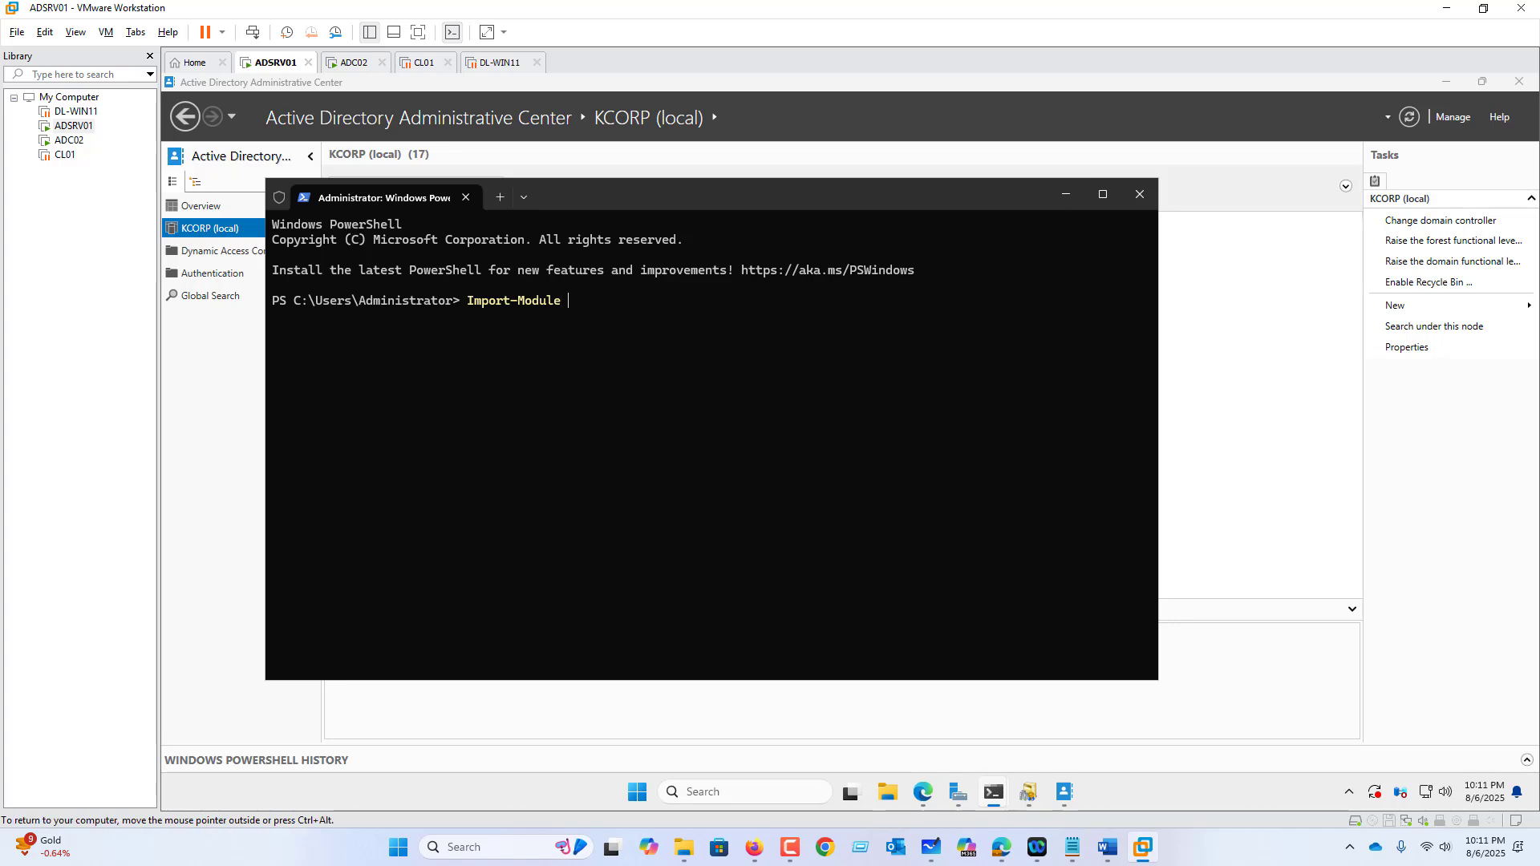
type("ActiveDirectory")
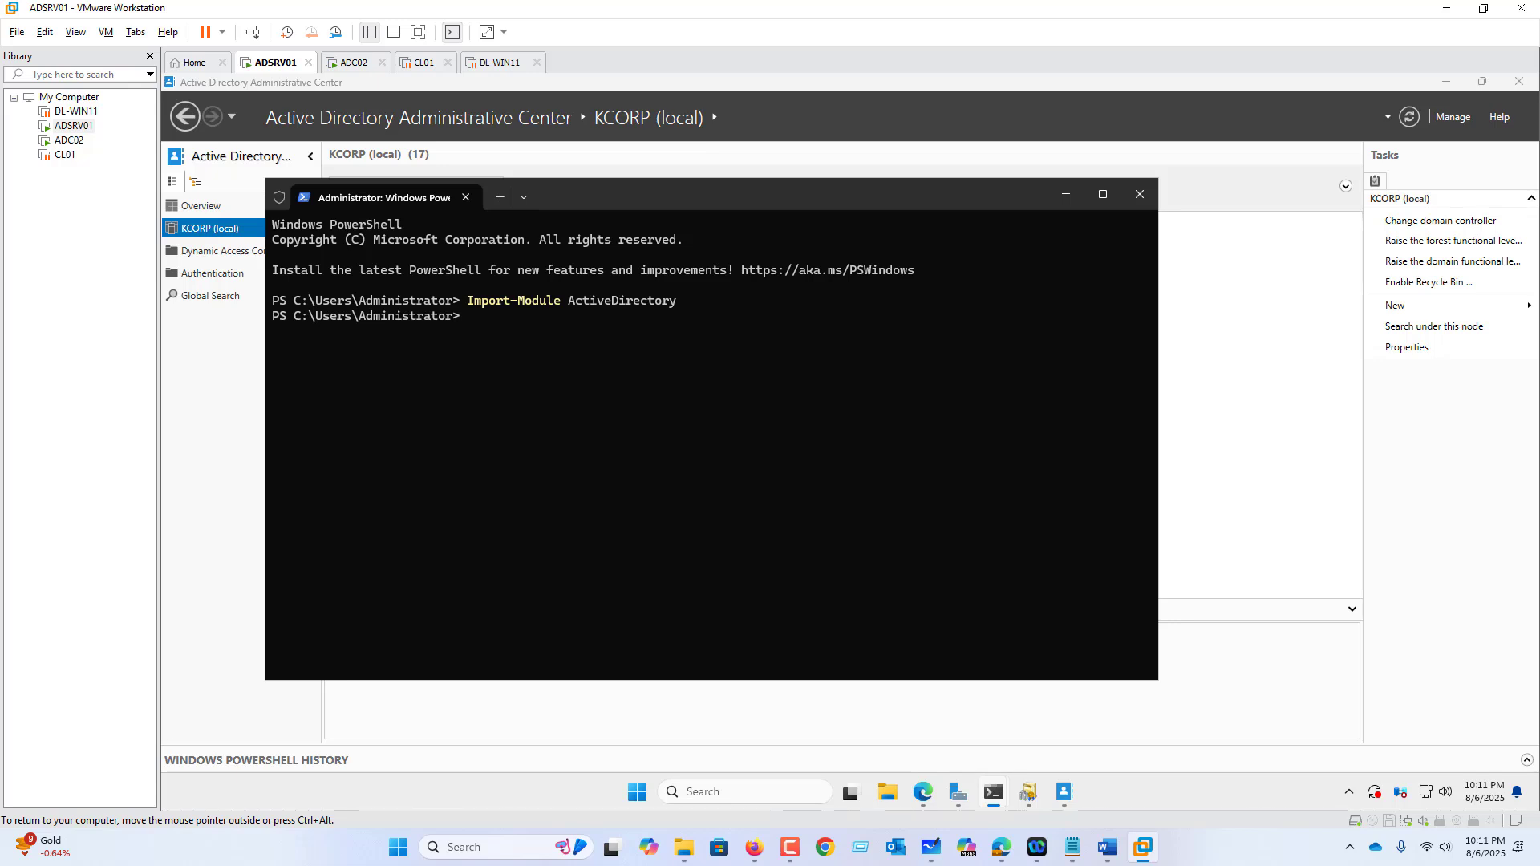
Enter the command Enable-ADOptionalFeature 'Recycle Bin Feature' -Scope ForestOrConfigurationSet -Target, without running it.
type("Enable-adop")
key("Tab")
type("'Recyc")
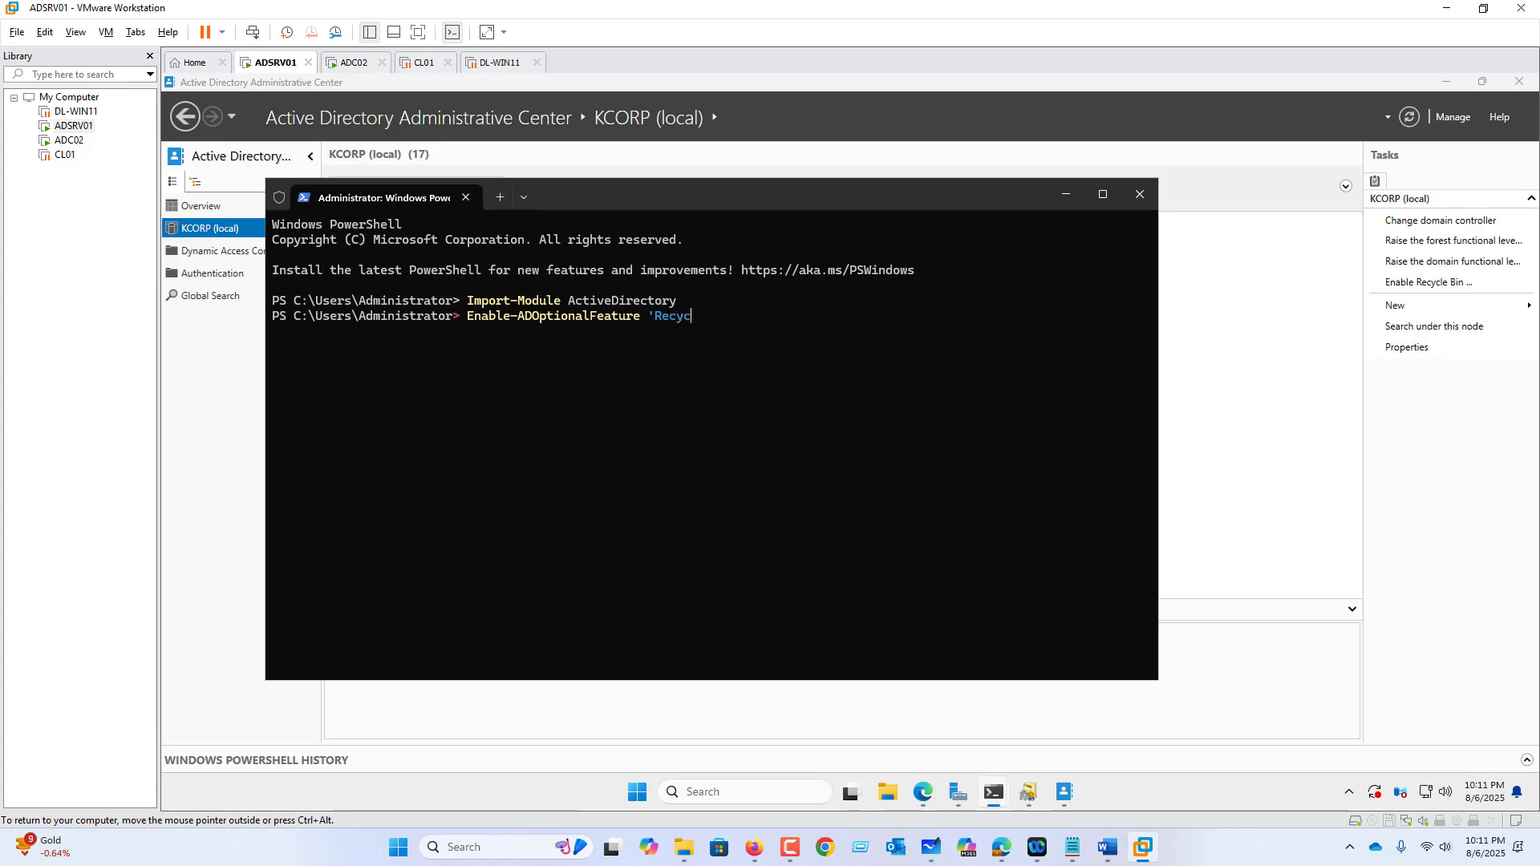
type("le")
type(" Bin Featir")
key("BackSpace")
key("BackSpace")
type("ure' -Scope")
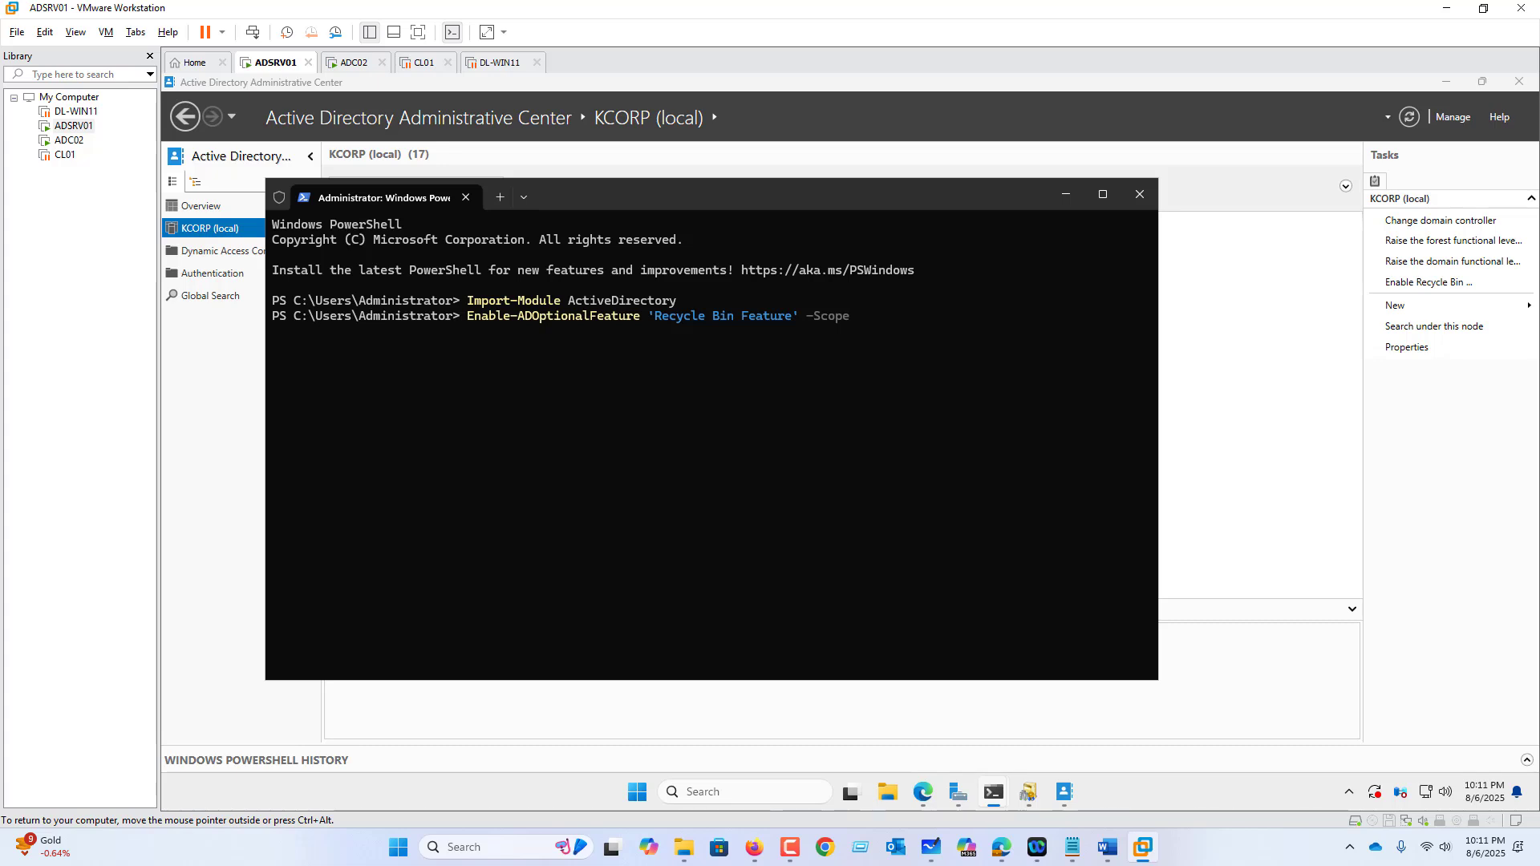
type(" ForestOrConfigurationSet")
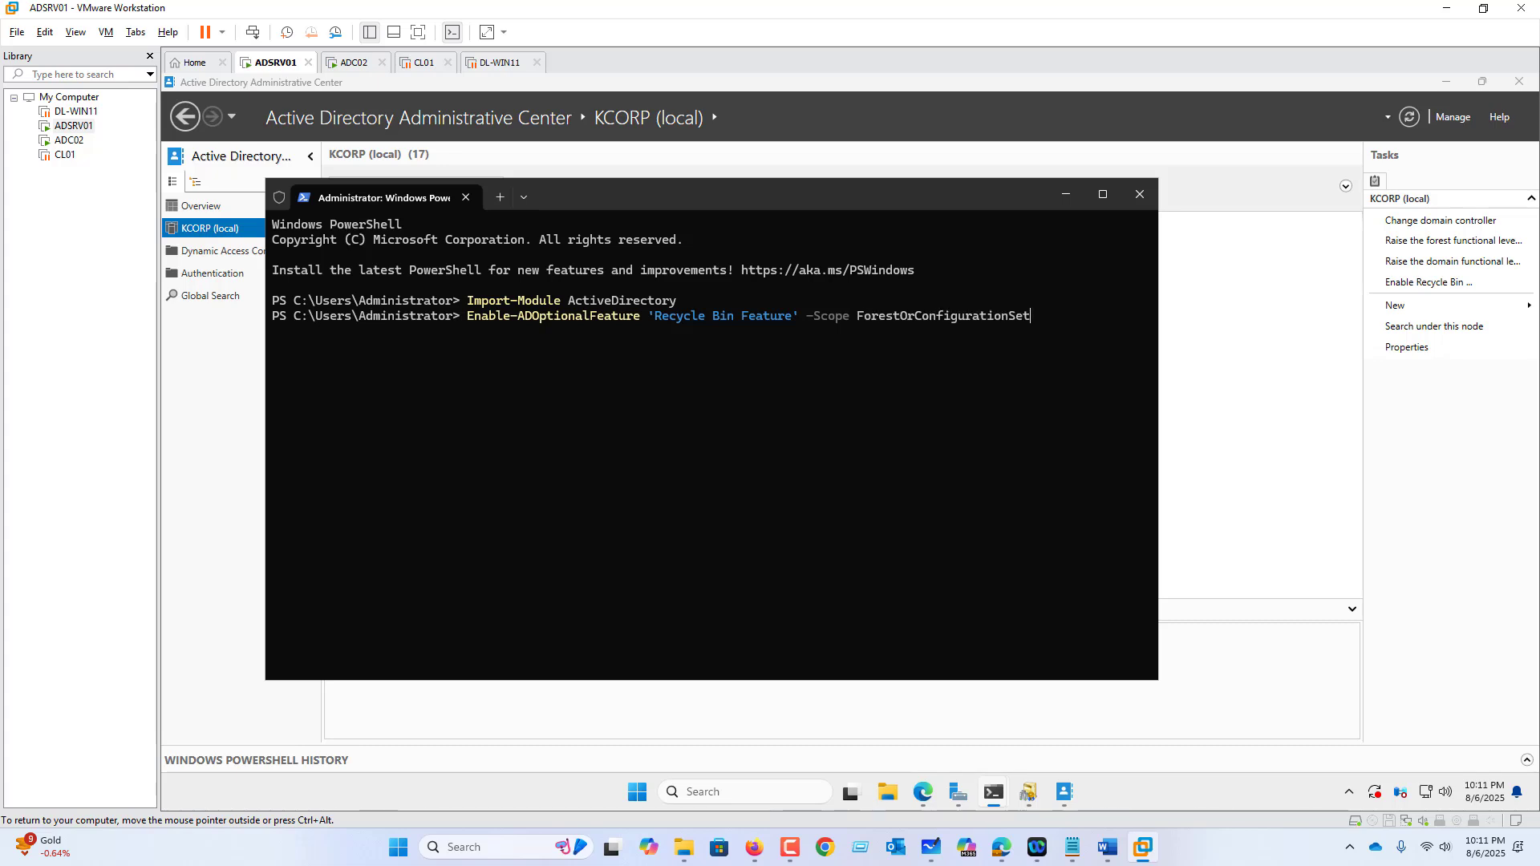
type(" -Target")
Open Active Directory Users and Computers by running dsa.msc to check the domain name.
left_click(959, 792)
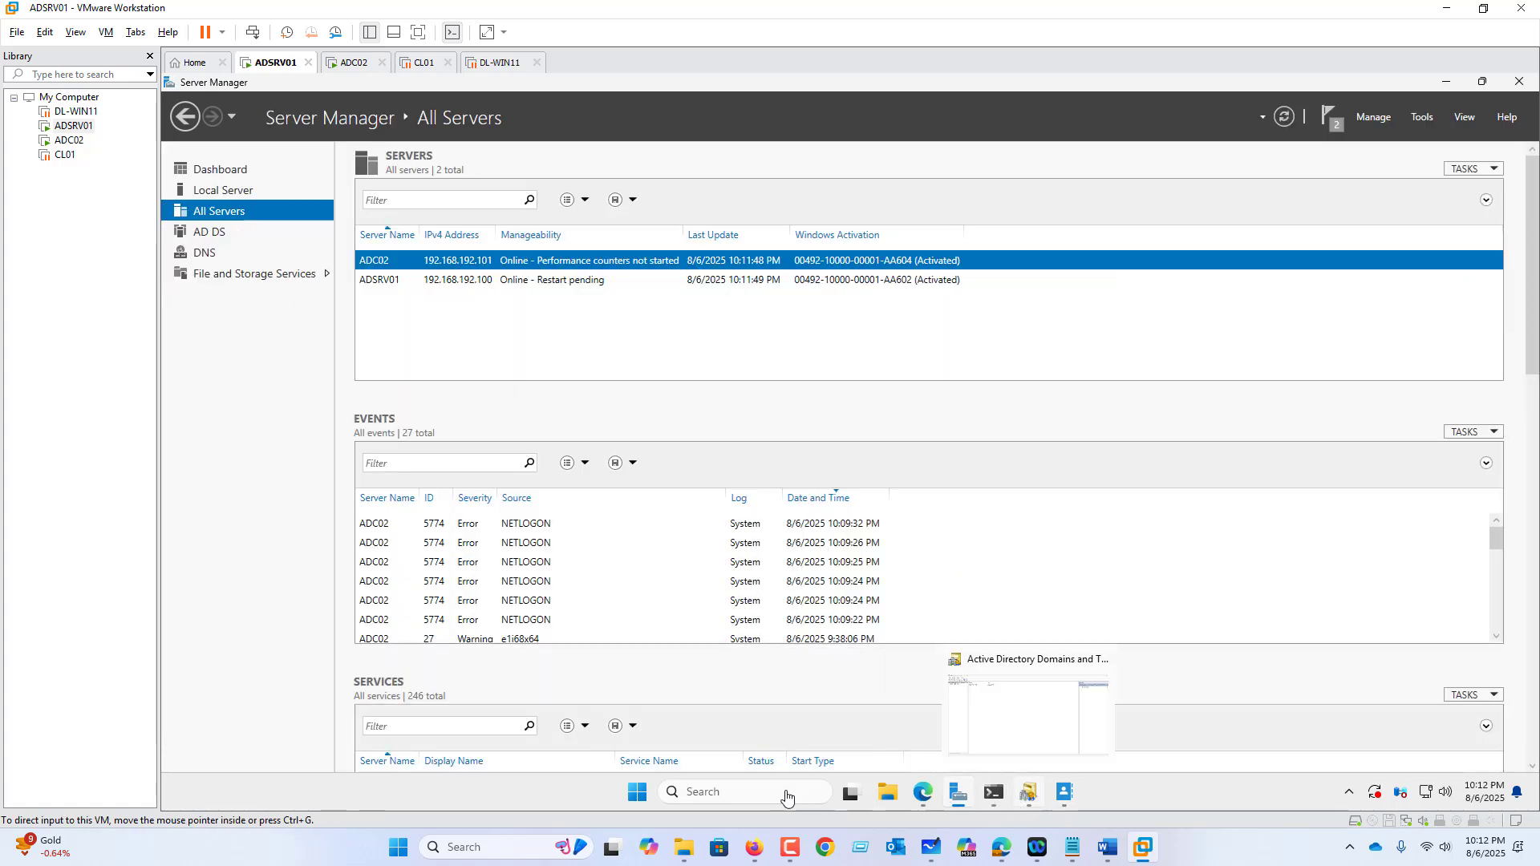
right_click(636, 798)
left_click(610, 694)
type("dsa.msc")
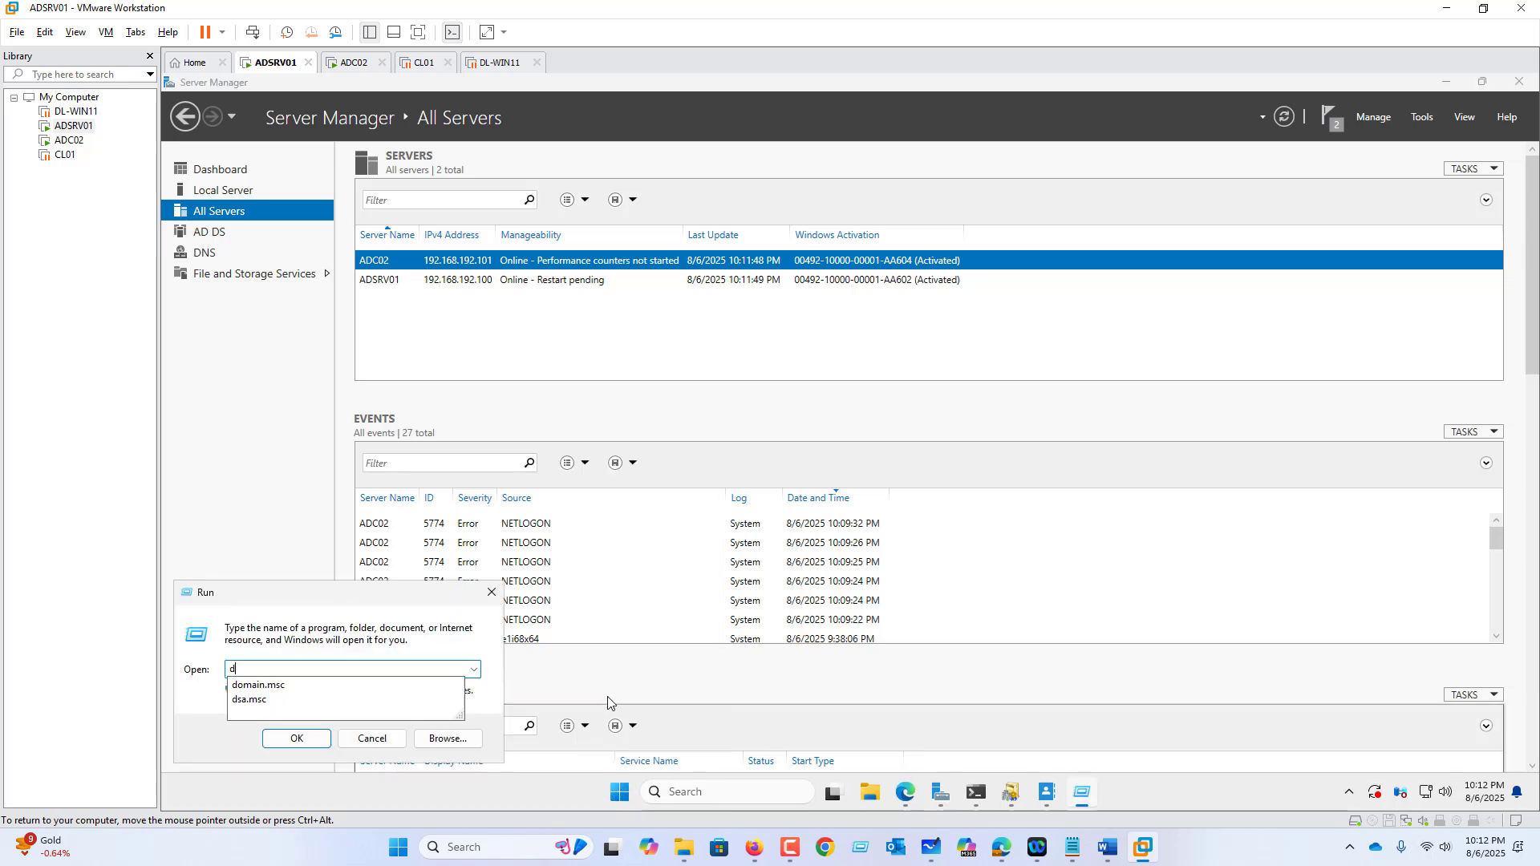
key("Return")
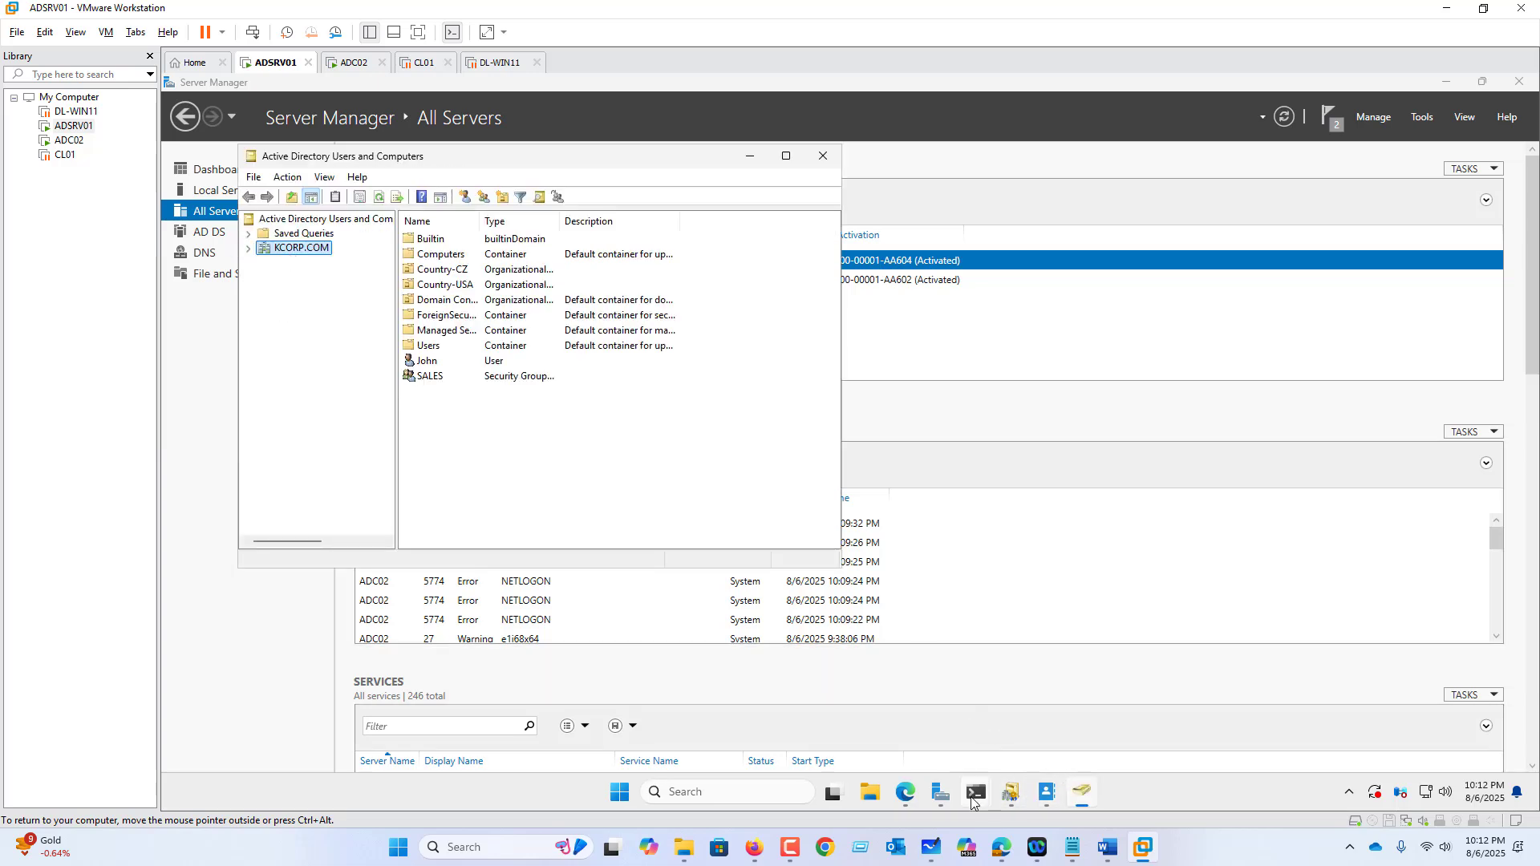
Return to Terminal, complete the Recycle Bin command with target kcorp.com, run it and answer Y to the confirmation.
mouse_move(975, 794)
left_click(1112, 705)
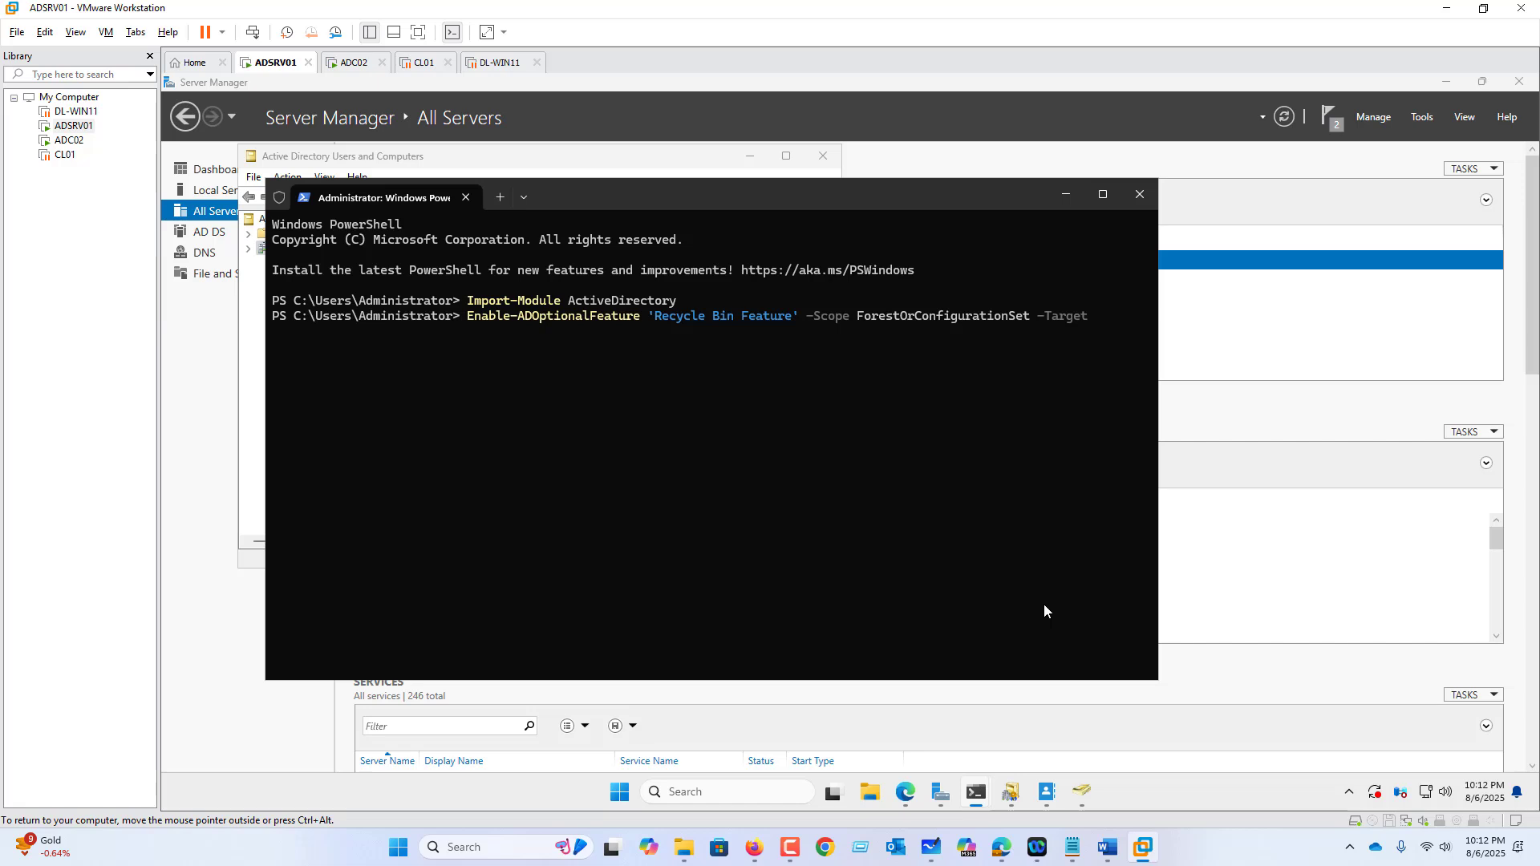
type("kcorp.com")
key("Return")
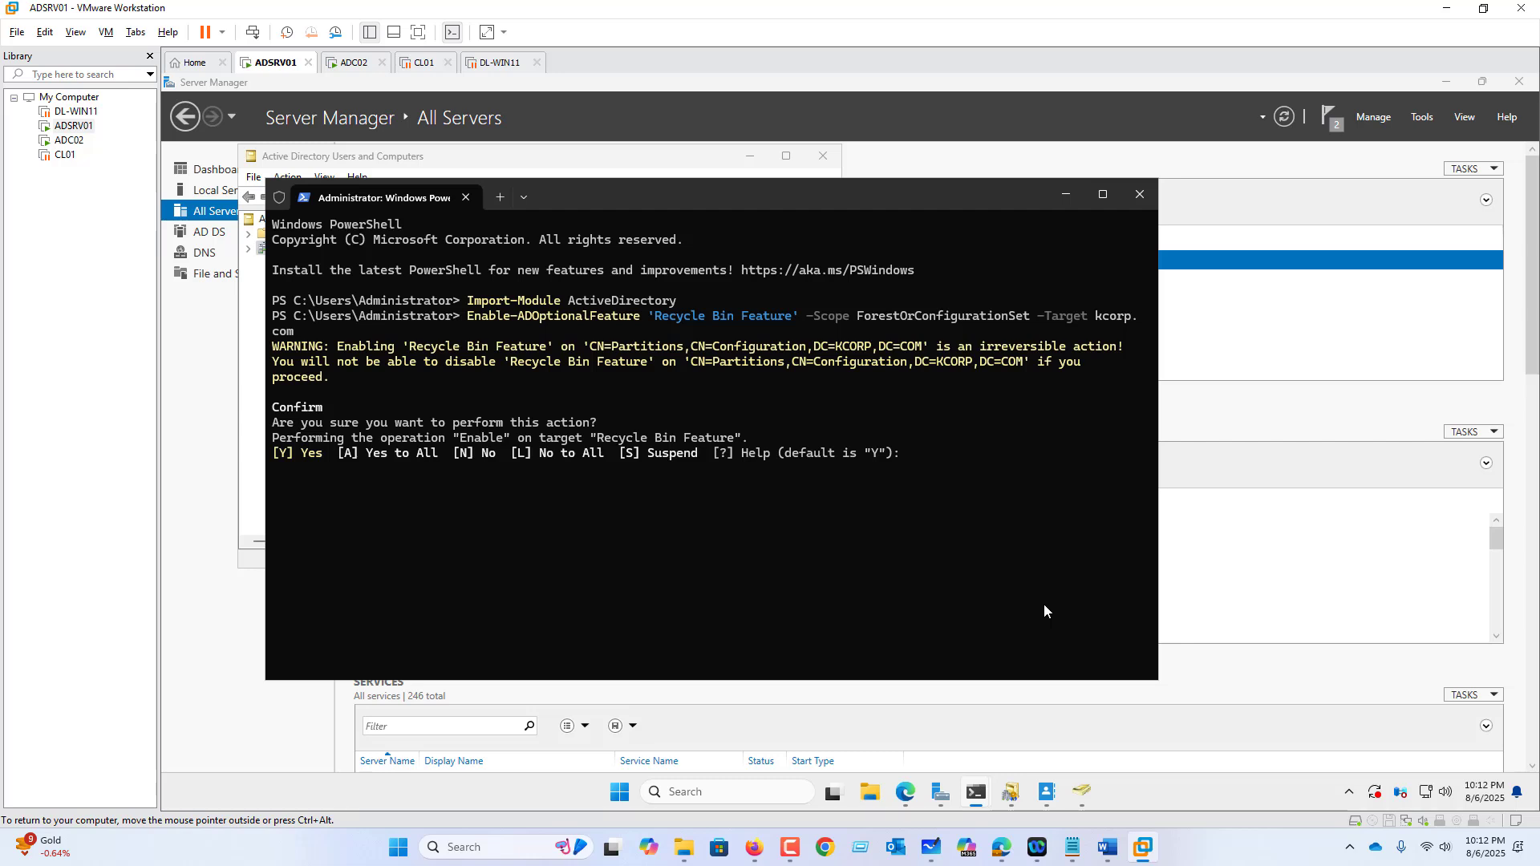
type("Y")
key("Return")
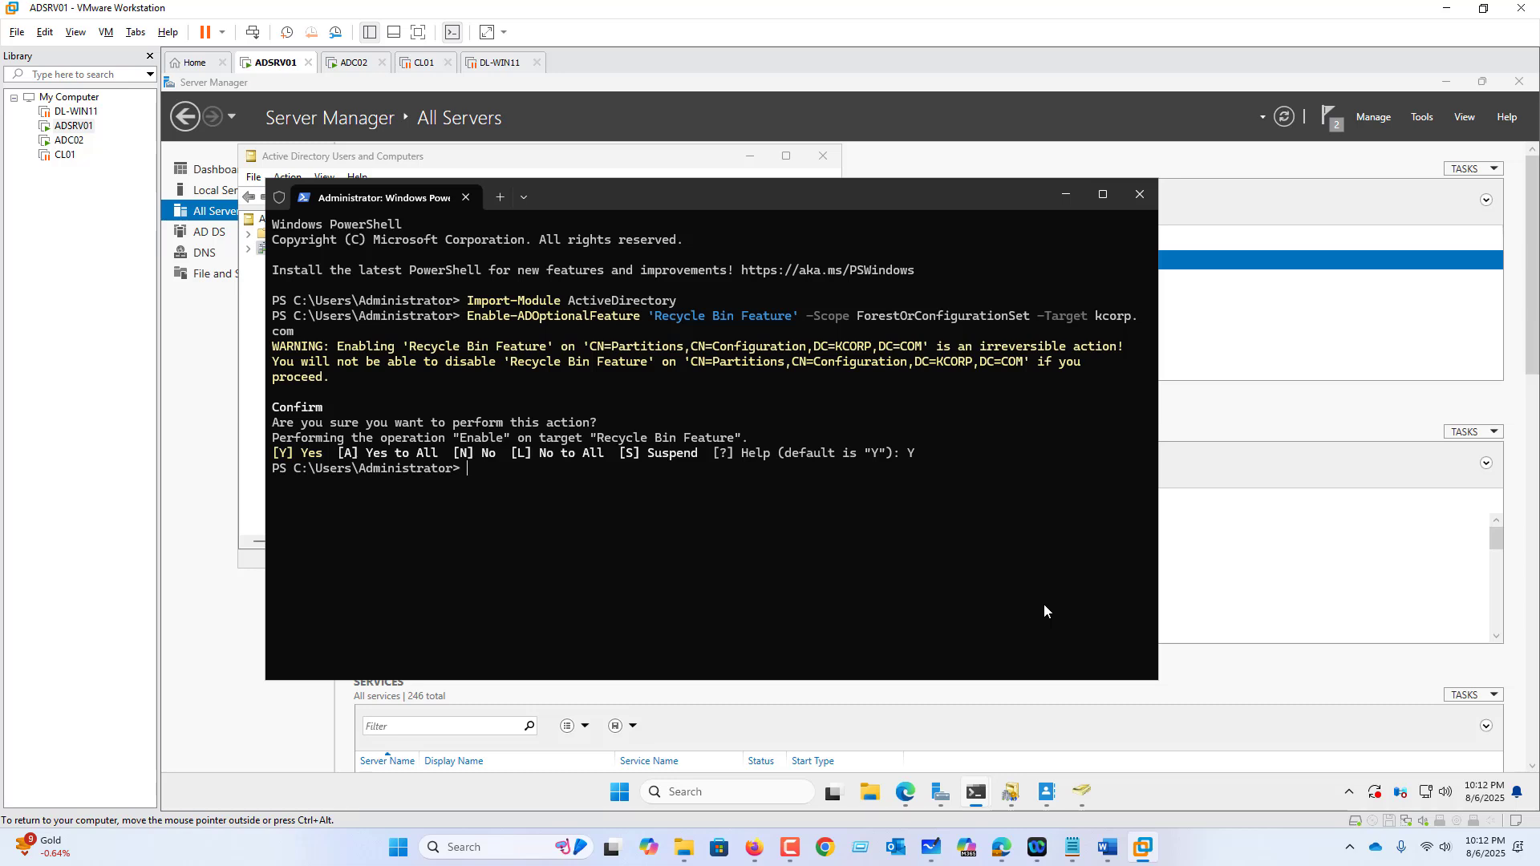
Try to query the Recycle Bin feature with Get-ADOptionalFeature -Filter -Like "Recycle Bin".
type("get-adop")
key("Tab")
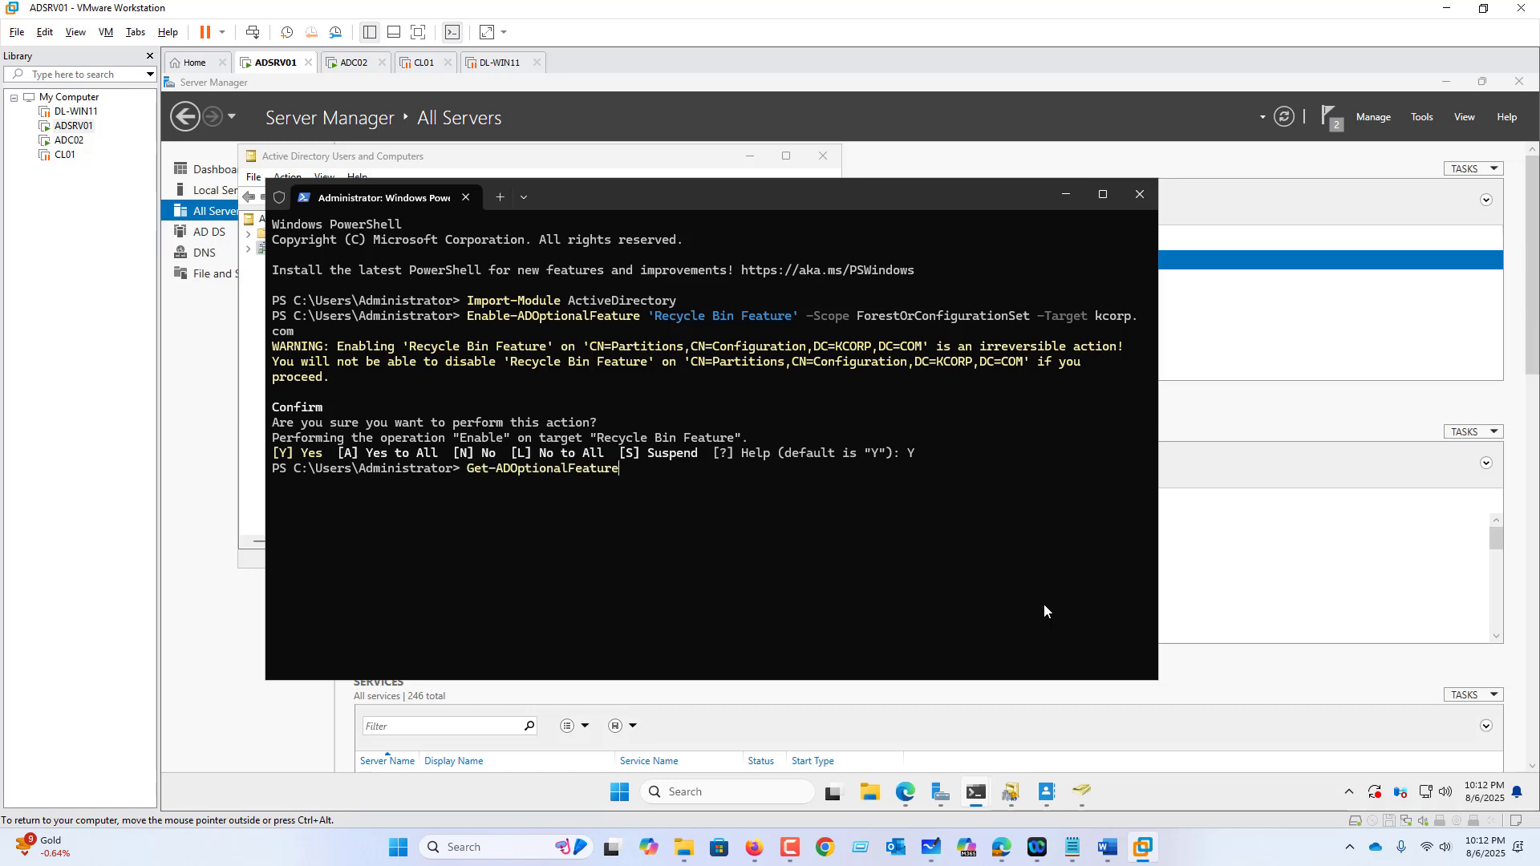
type("-Filter -LDAPFil")
key("Tab")
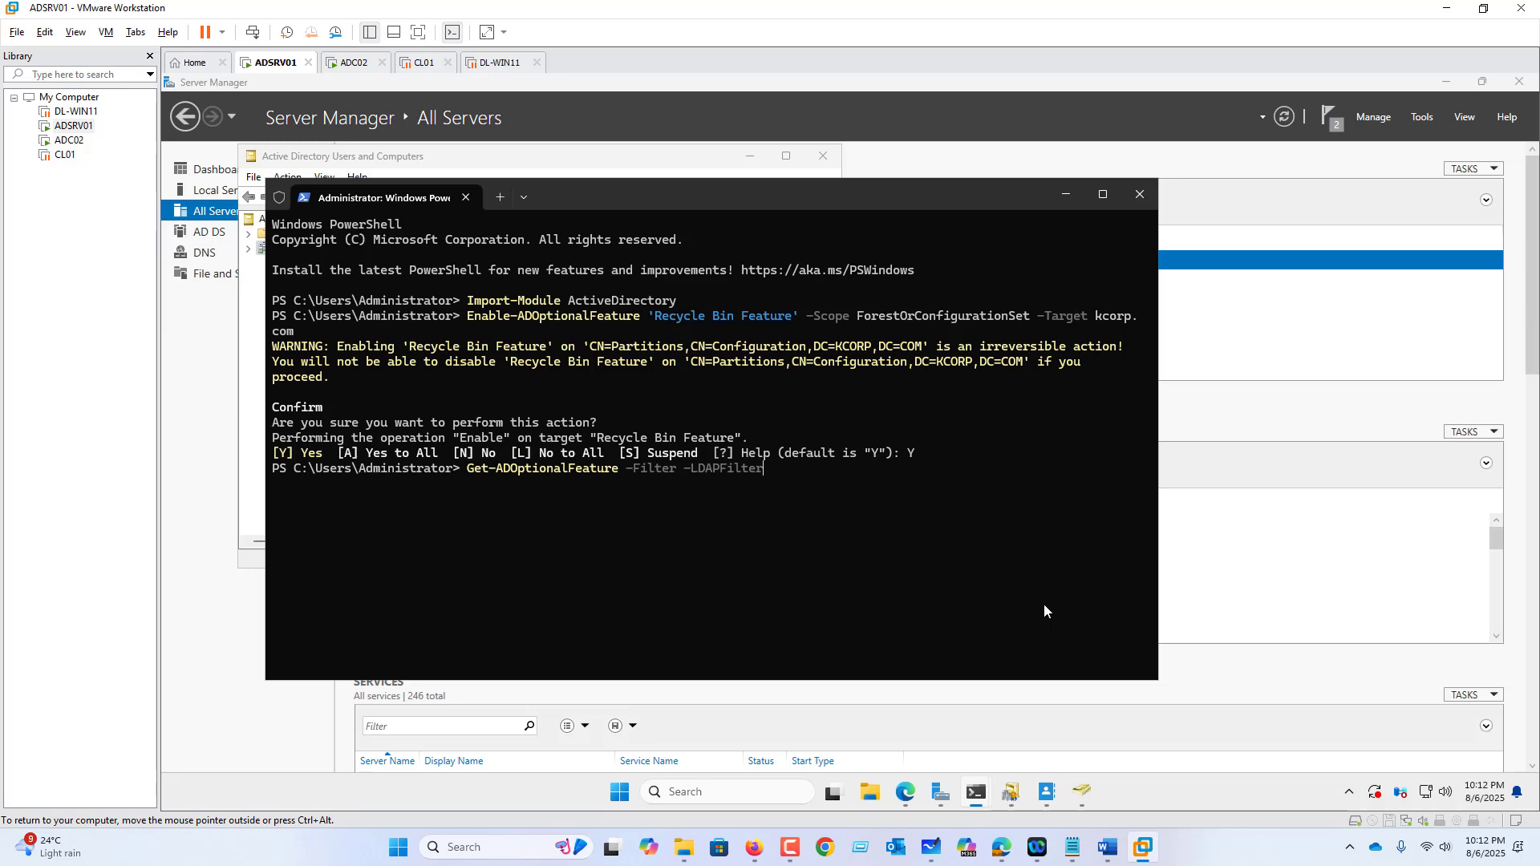
key("BackSpace")
key("BackSpace")
key("BackSpace")
key("BackSpace")
key("BackSpace")
key("BackSpace")
key("BackSpace")
key("BackSpace")
key("BackSpace")
type("ike \"Recycle Bin\"")
key("Return")
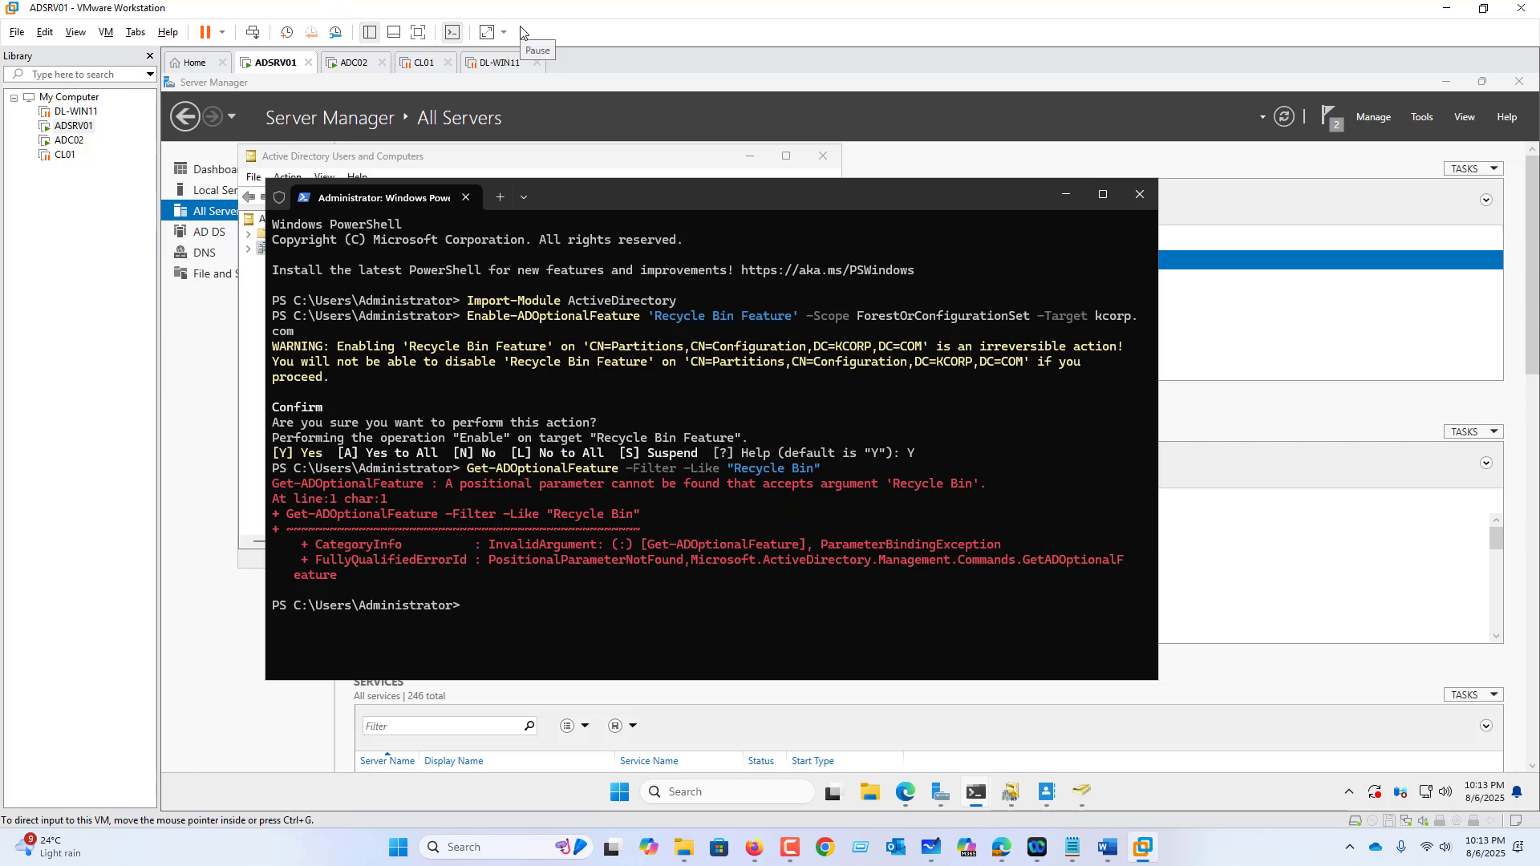
Clear the console, run Get-ADOptionalFeature -Filter 'Name -like "Recycle Bin*"' and highlight the EnabledScopes value.
key("ctrl+l")
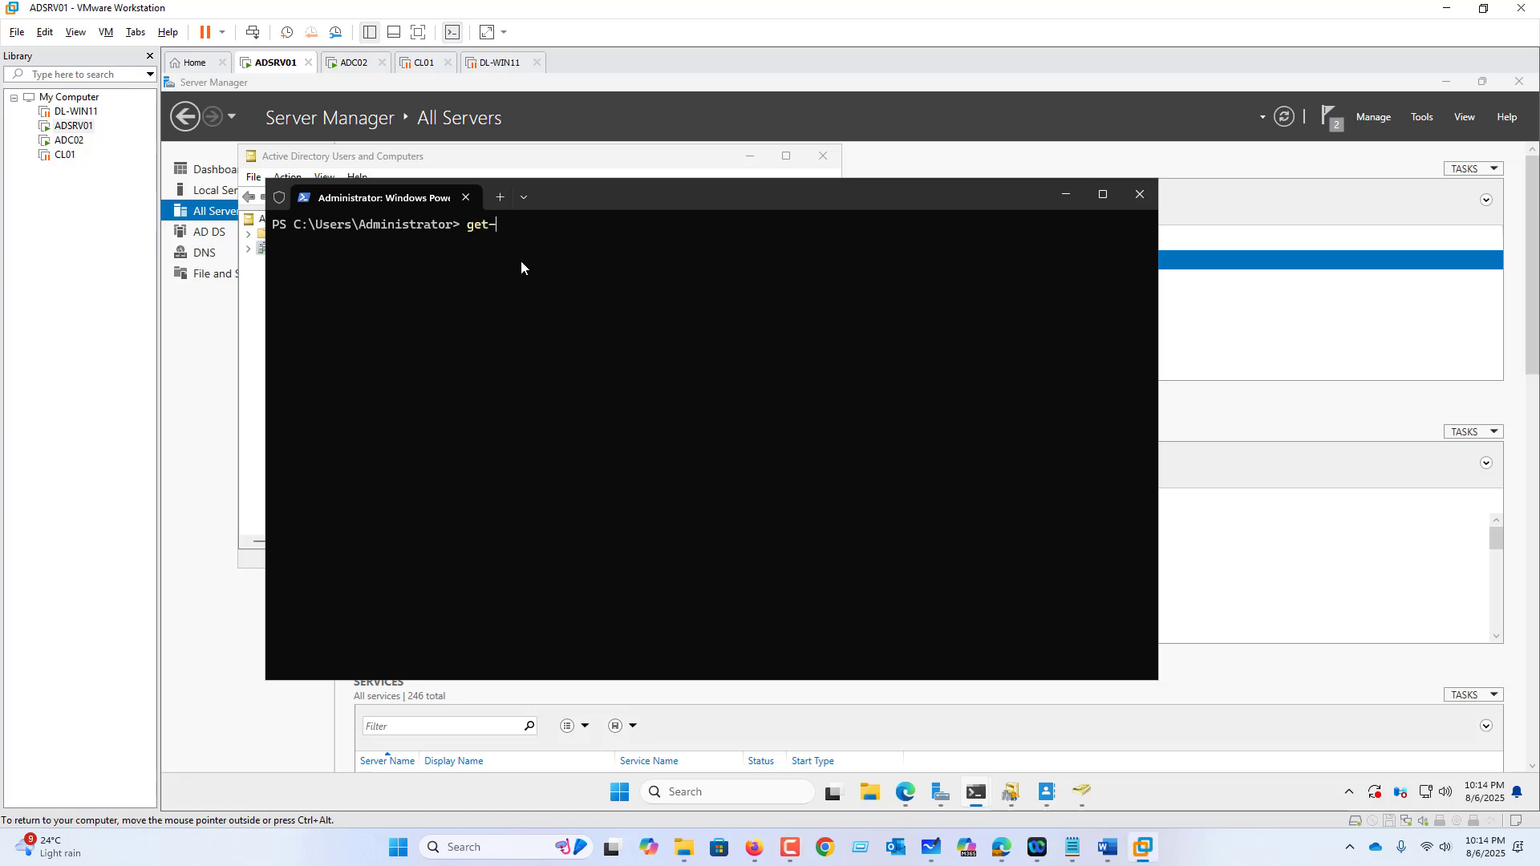
type("get-adop")
key("Tab")
type("-Filter 'Name")
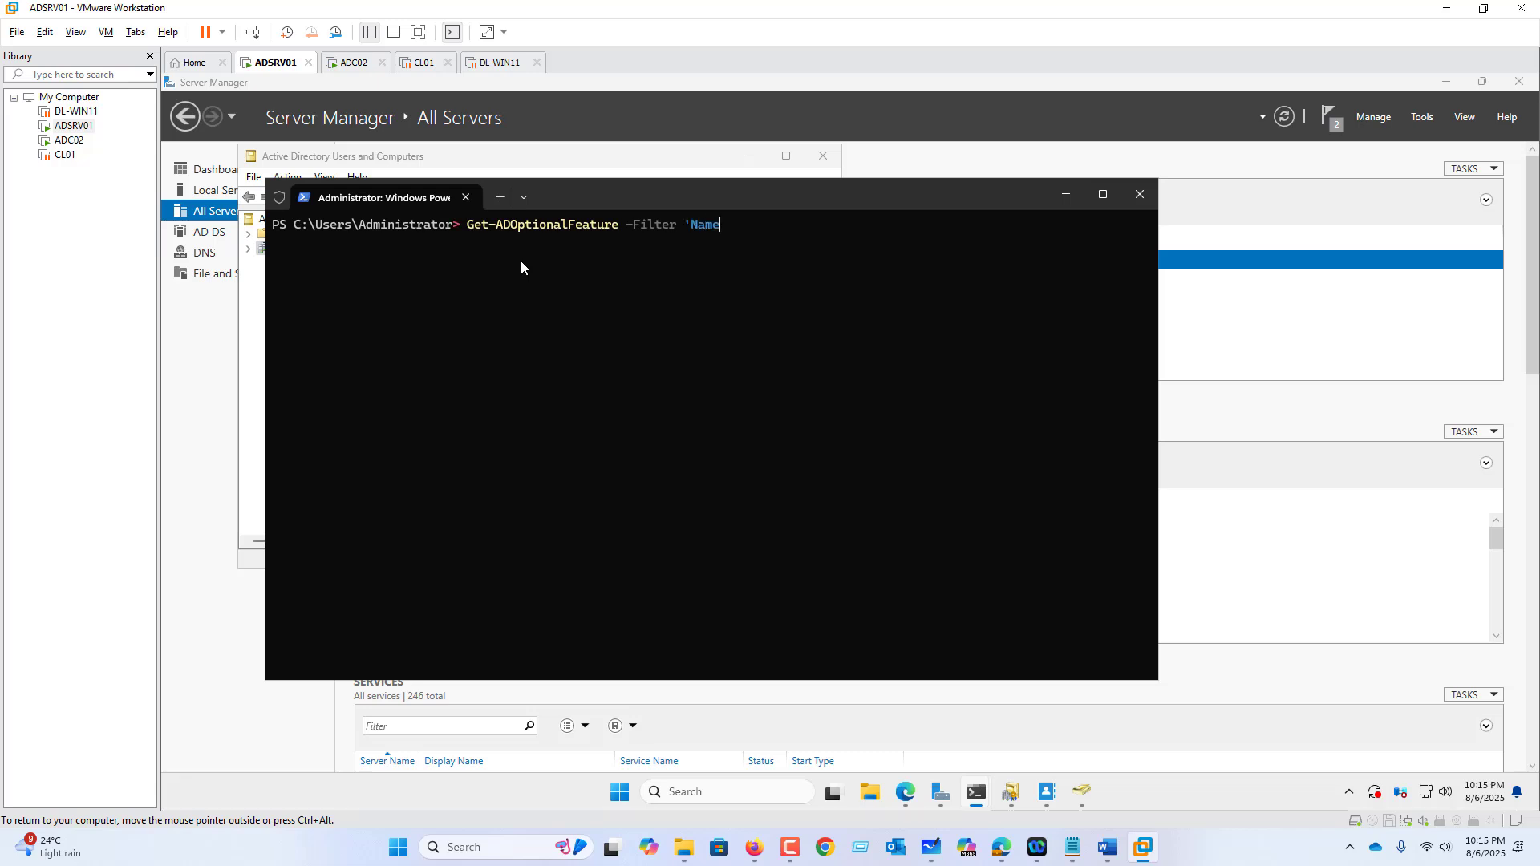
type(" -like \"Recycle Bin*\"'")
key("Return")
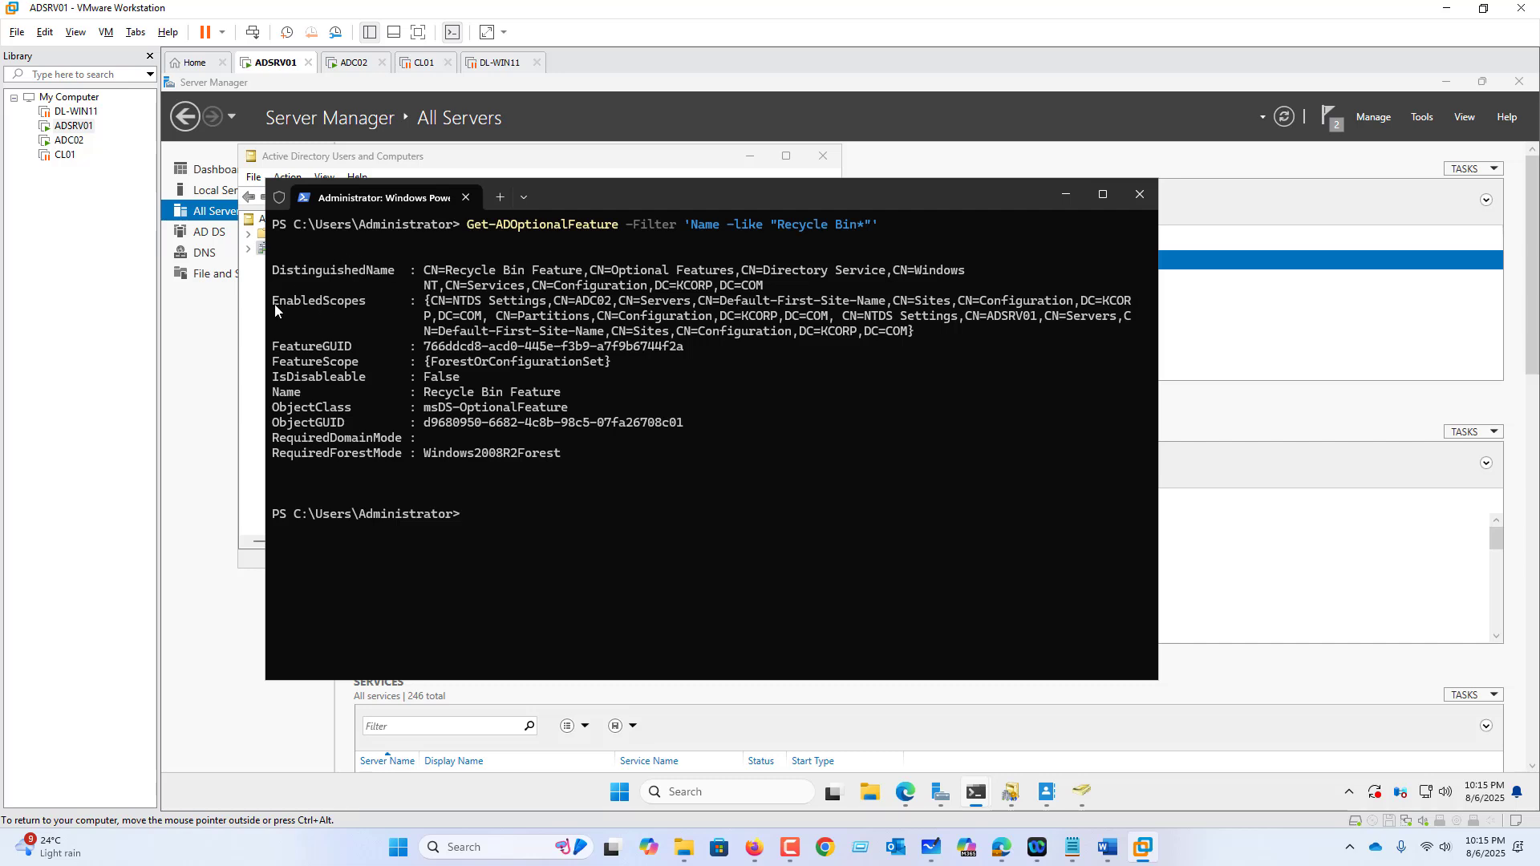
left_click_drag(423, 301, 926, 336)
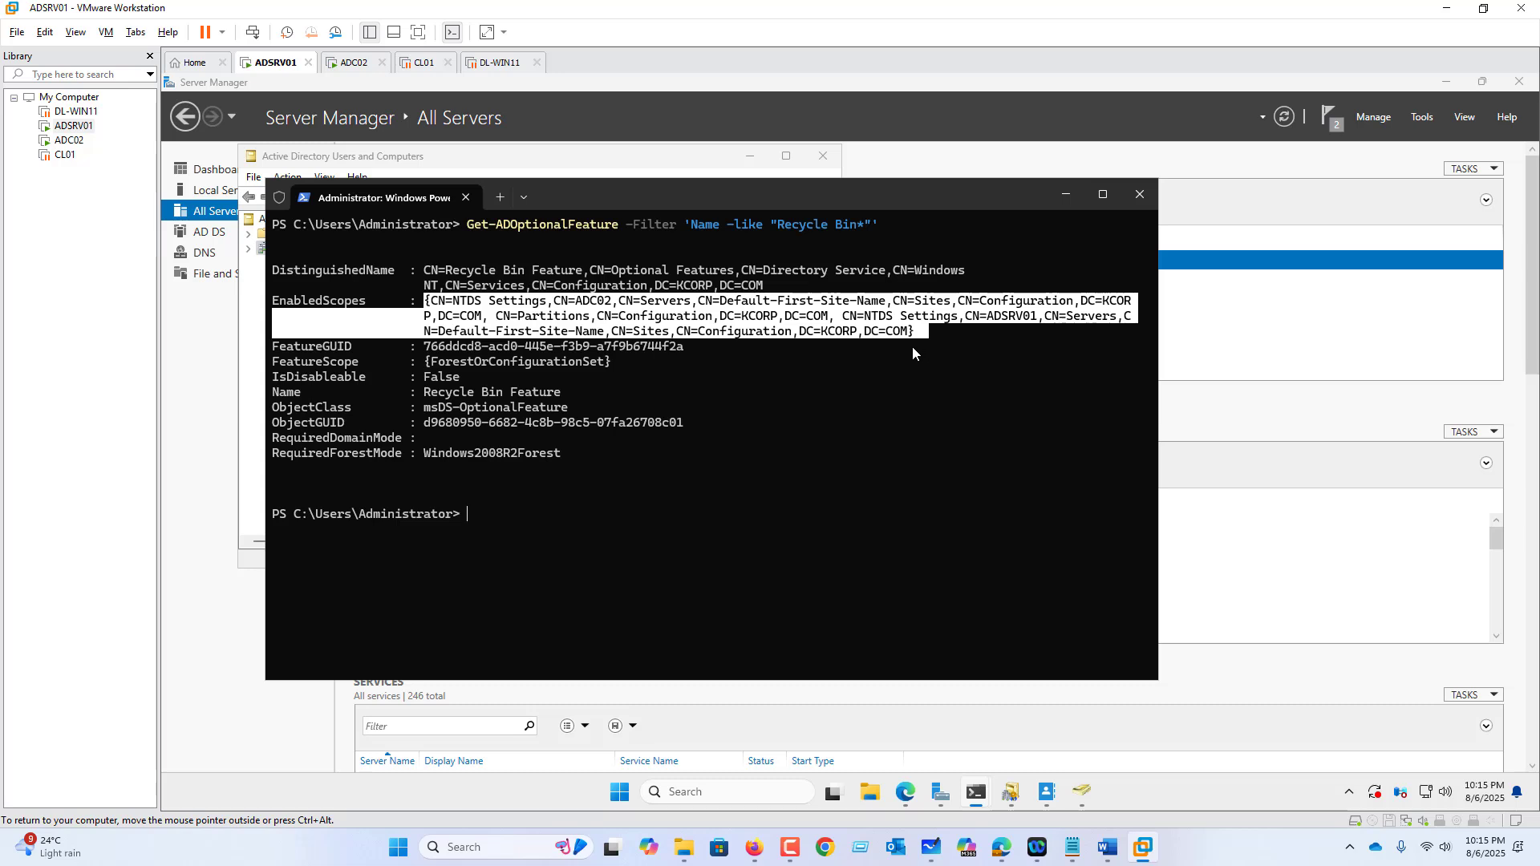
Switch to Active Directory Administrative Center, dismiss the Recycle Bin confirmation and refresh the KCORP (local) domain view.
left_click(1371, 346)
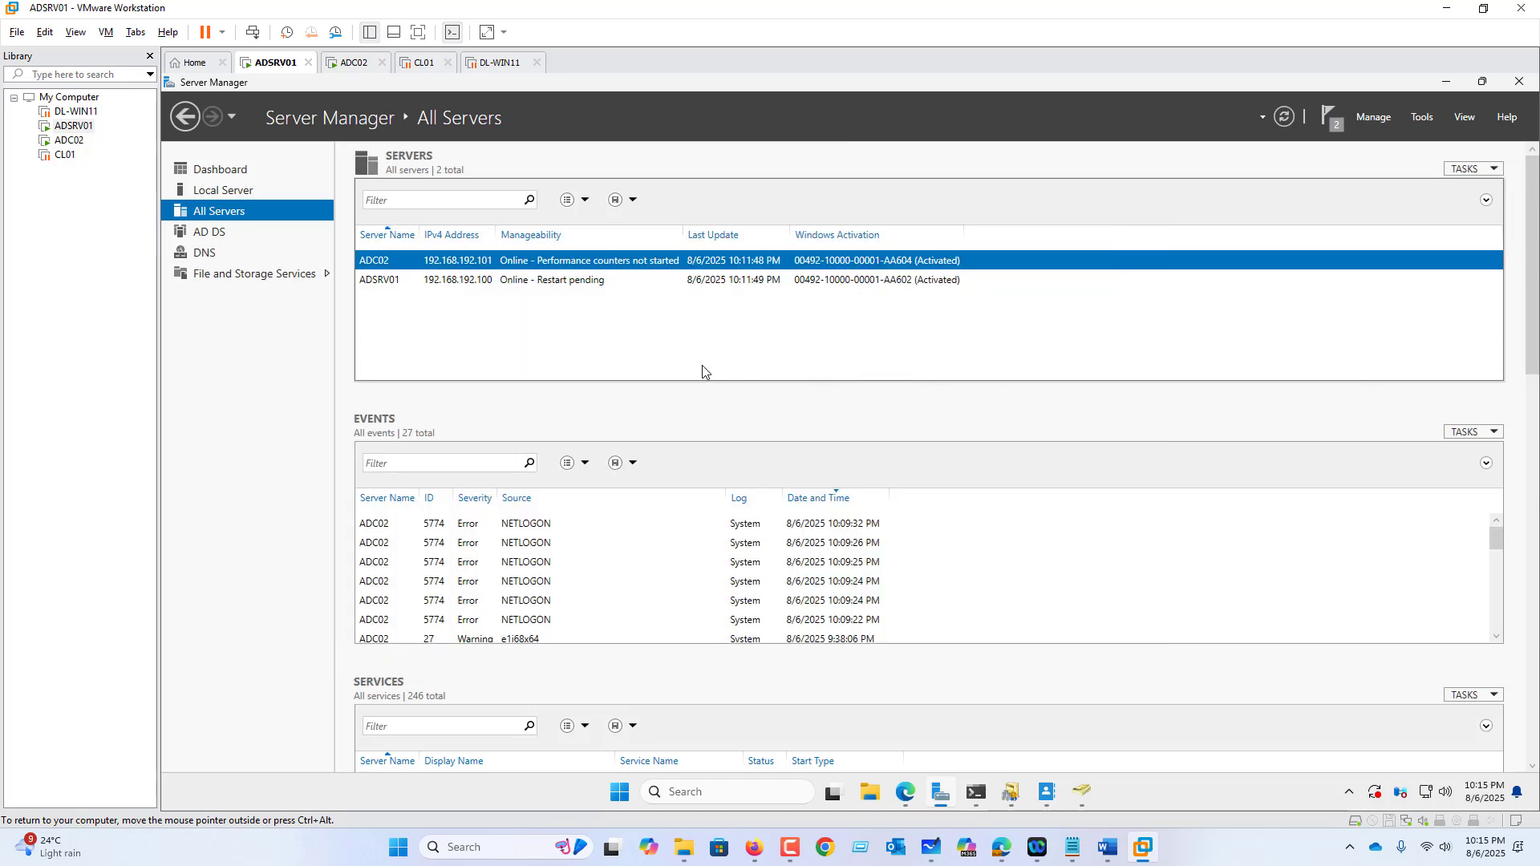
left_click(1045, 796)
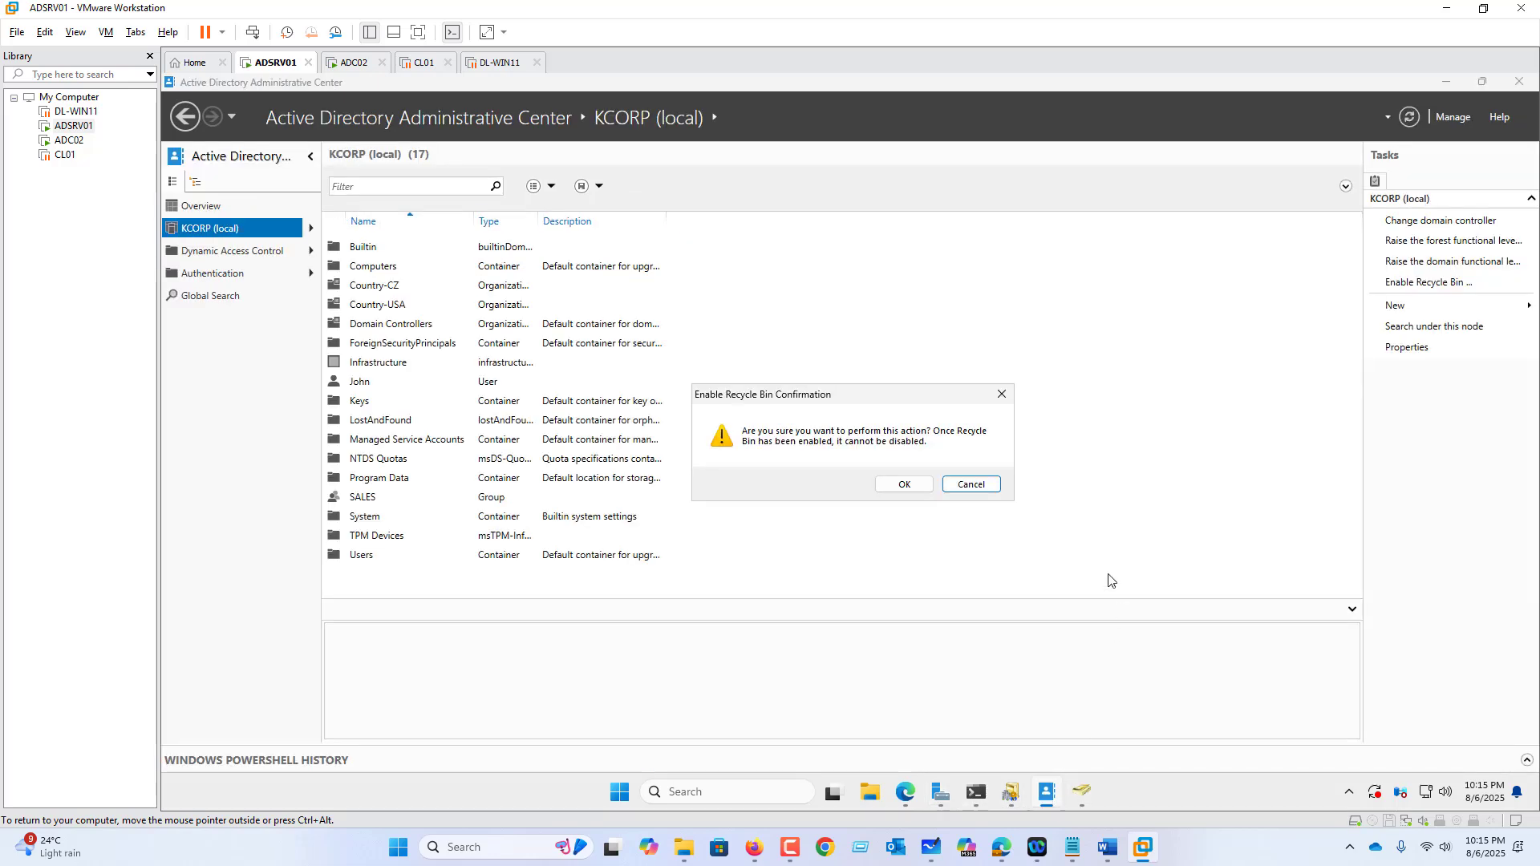
left_click(1002, 394)
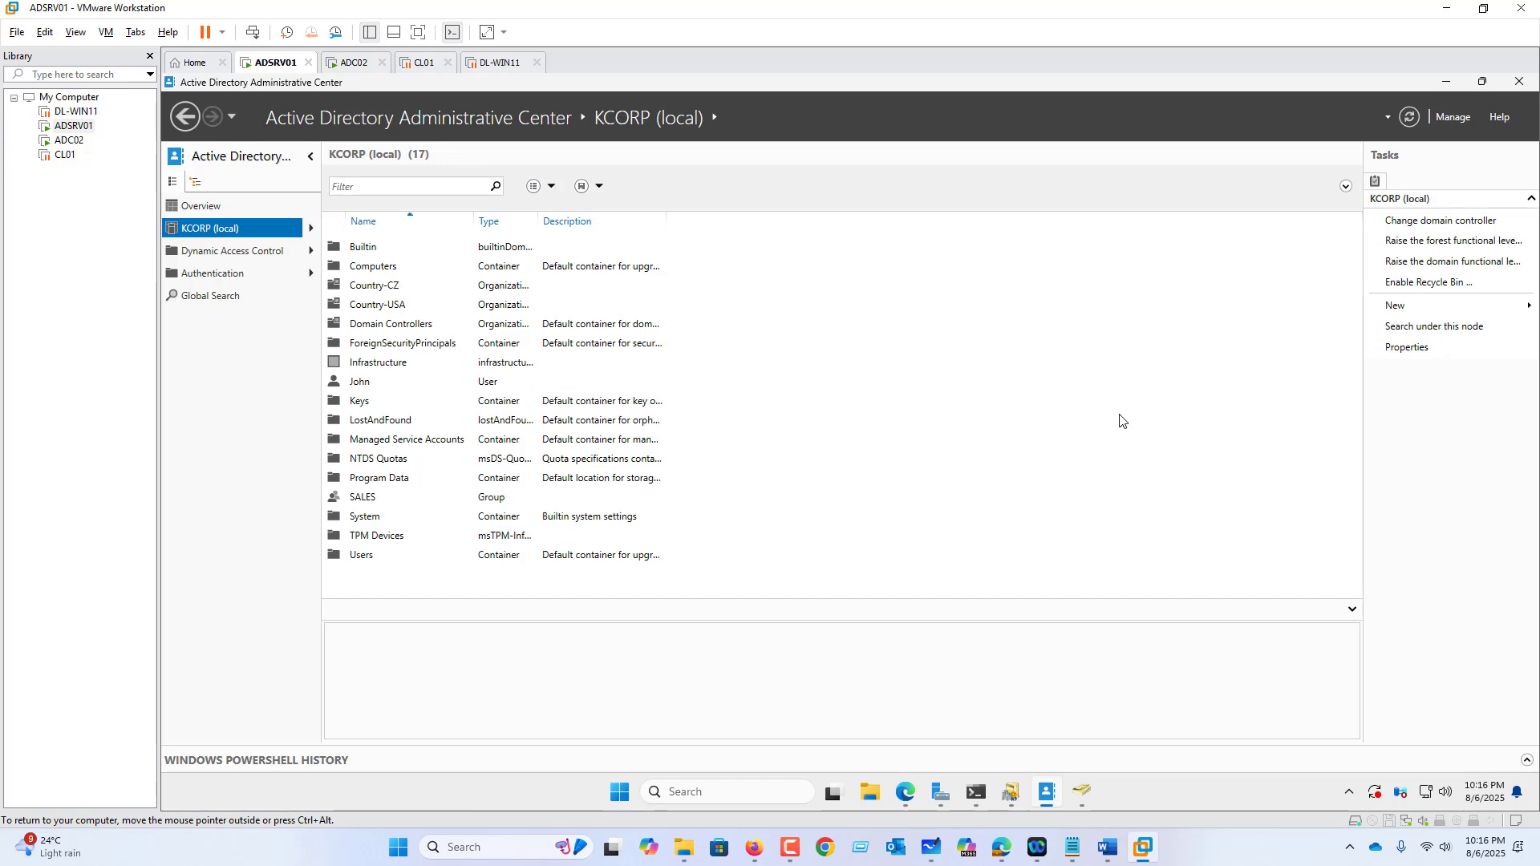
right_click(206, 230)
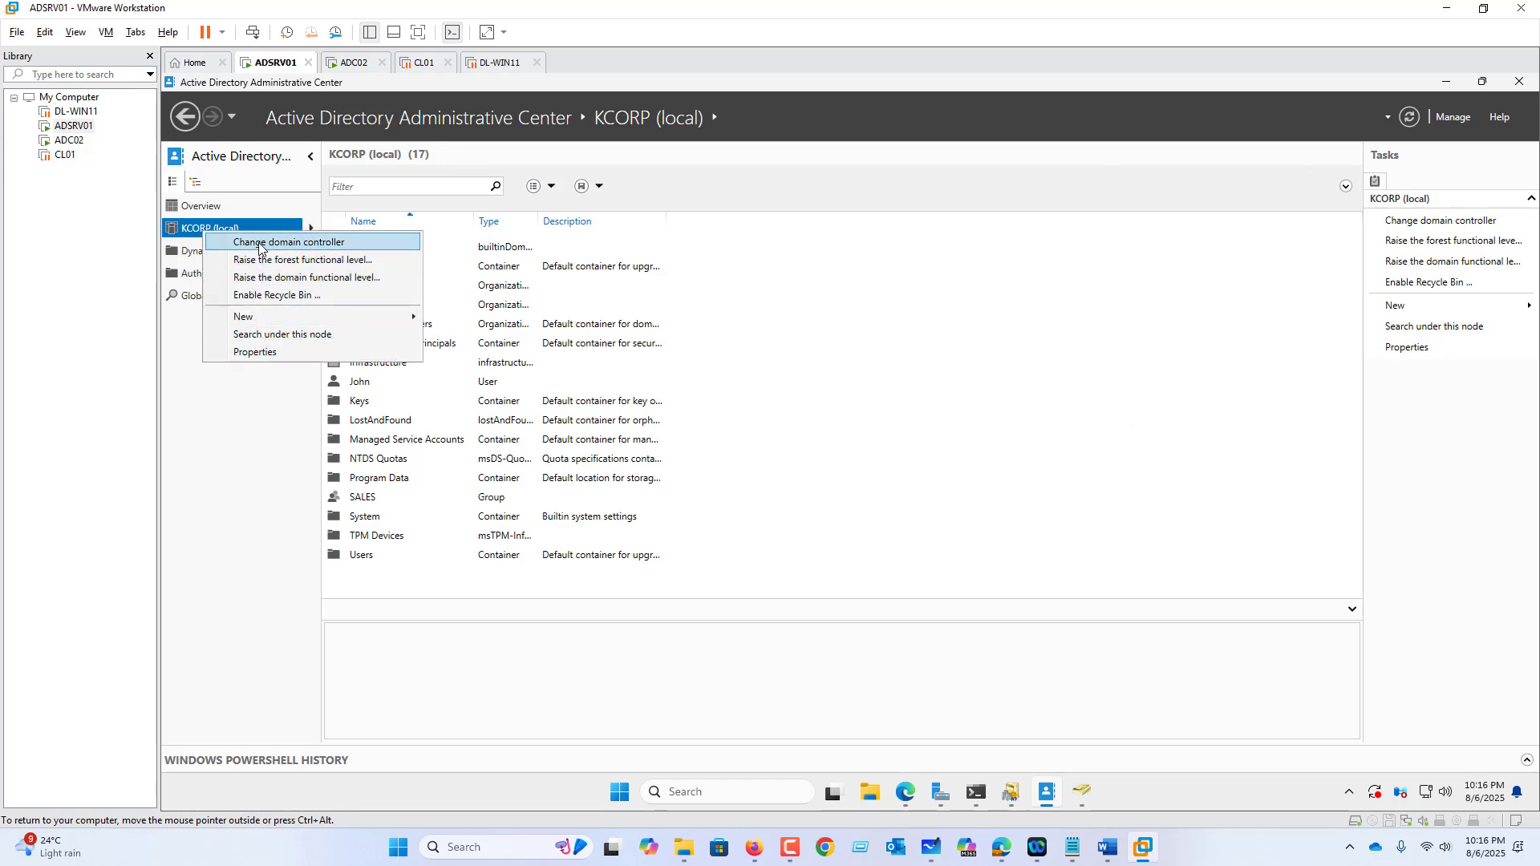
left_click(197, 207)
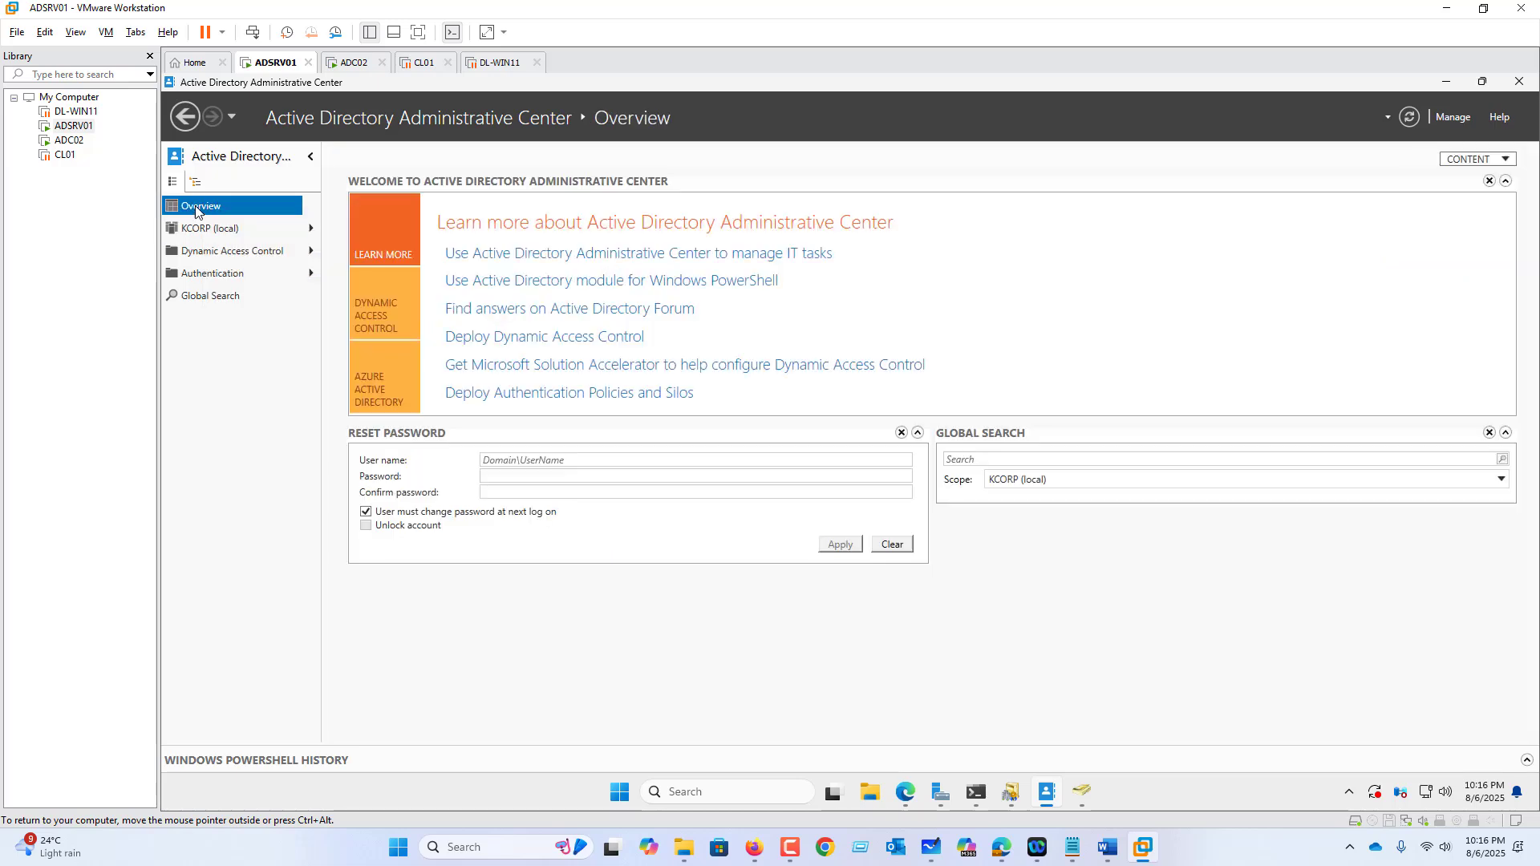
left_click(207, 231)
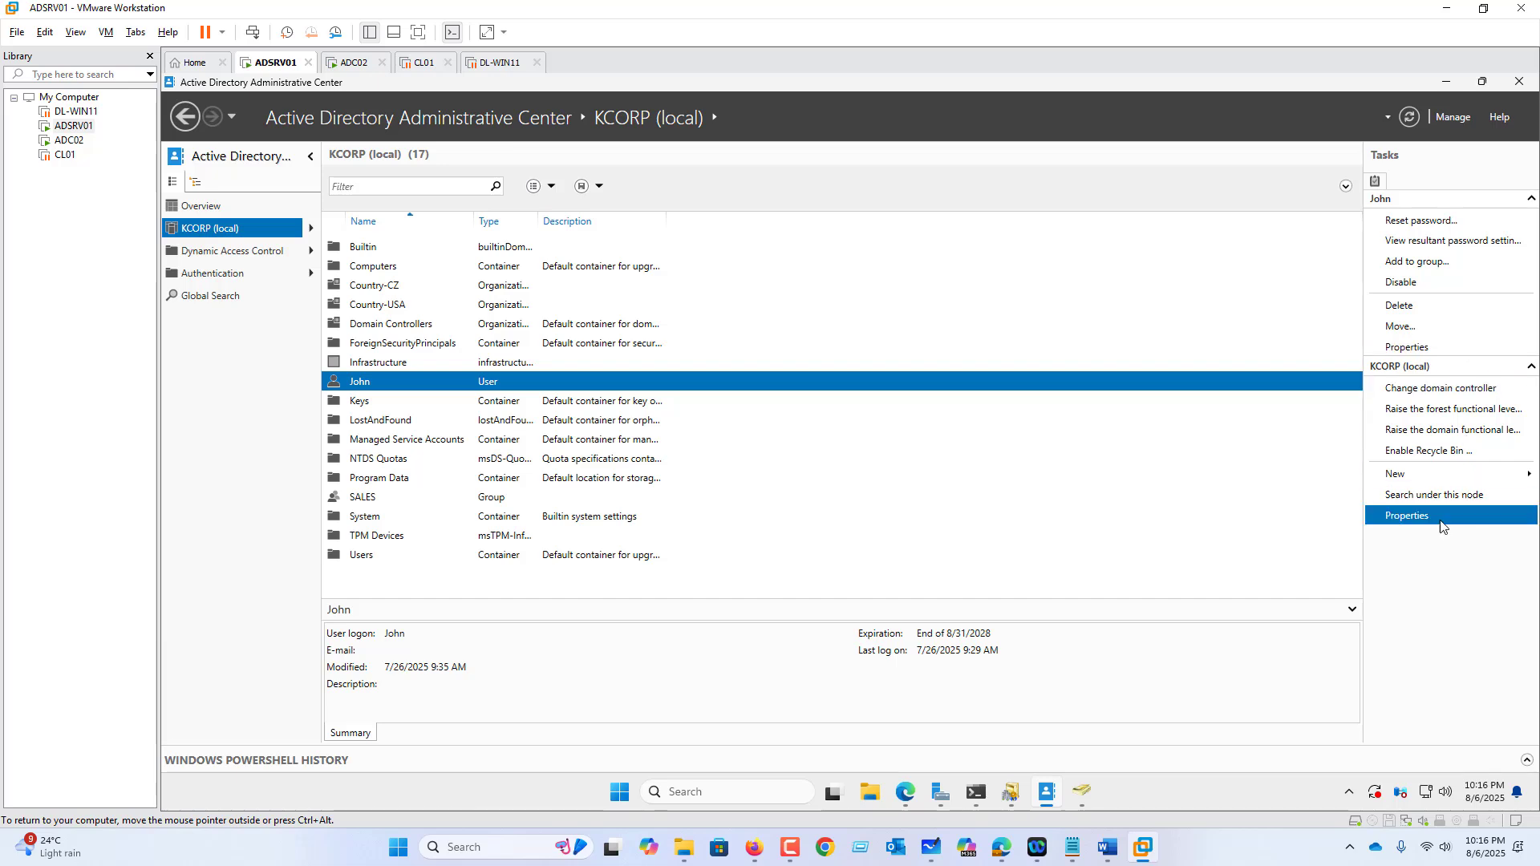
left_click(1411, 118)
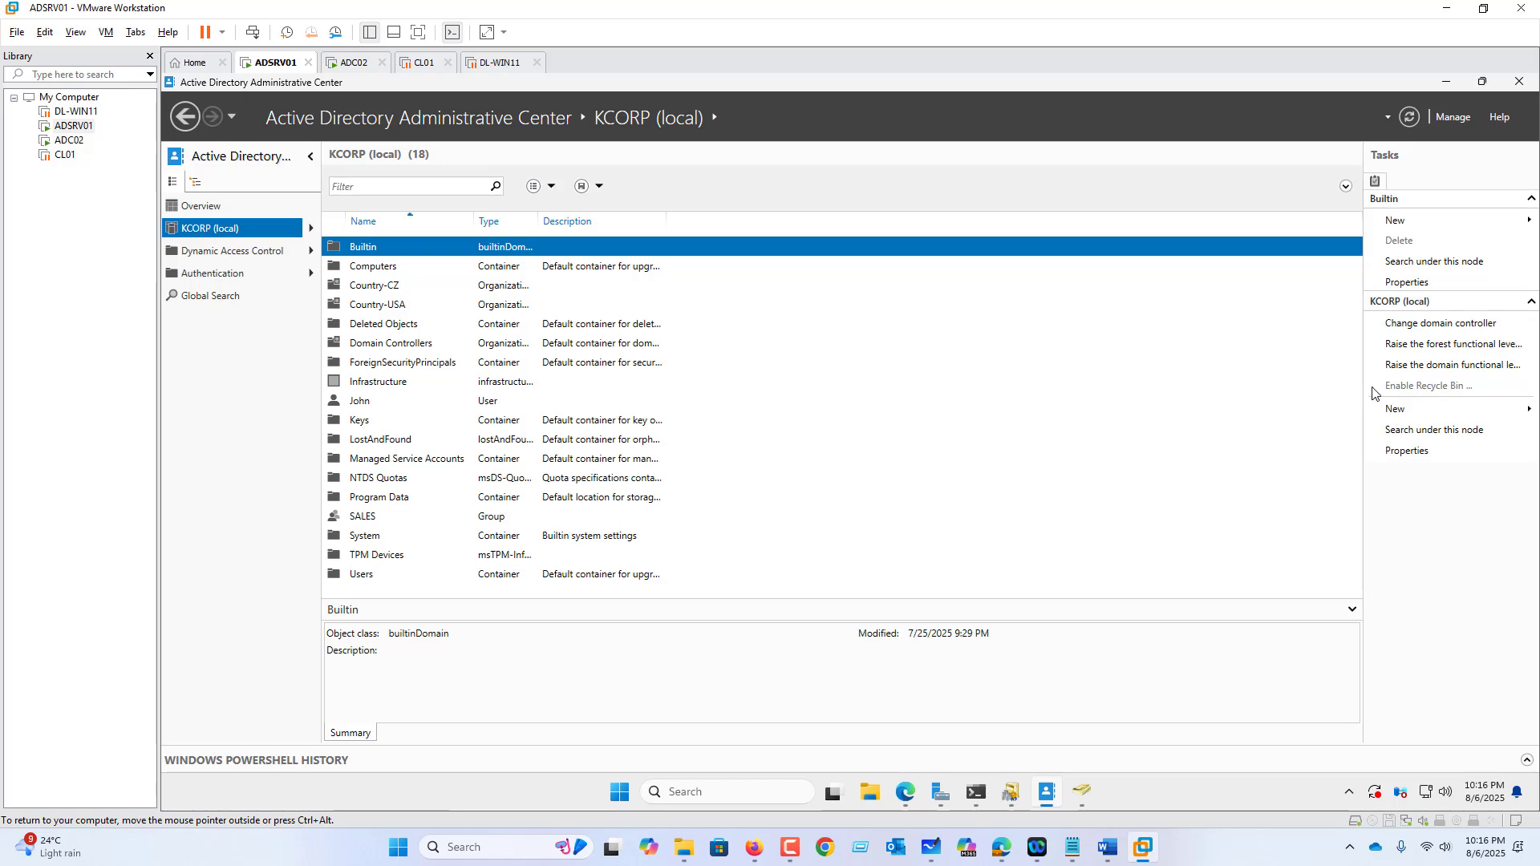
In a maximized Active Directory Users and Computers, expand KCORP.COM and try to create an organizational unit named SALES there.
left_click(1090, 797)
left_click(788, 158)
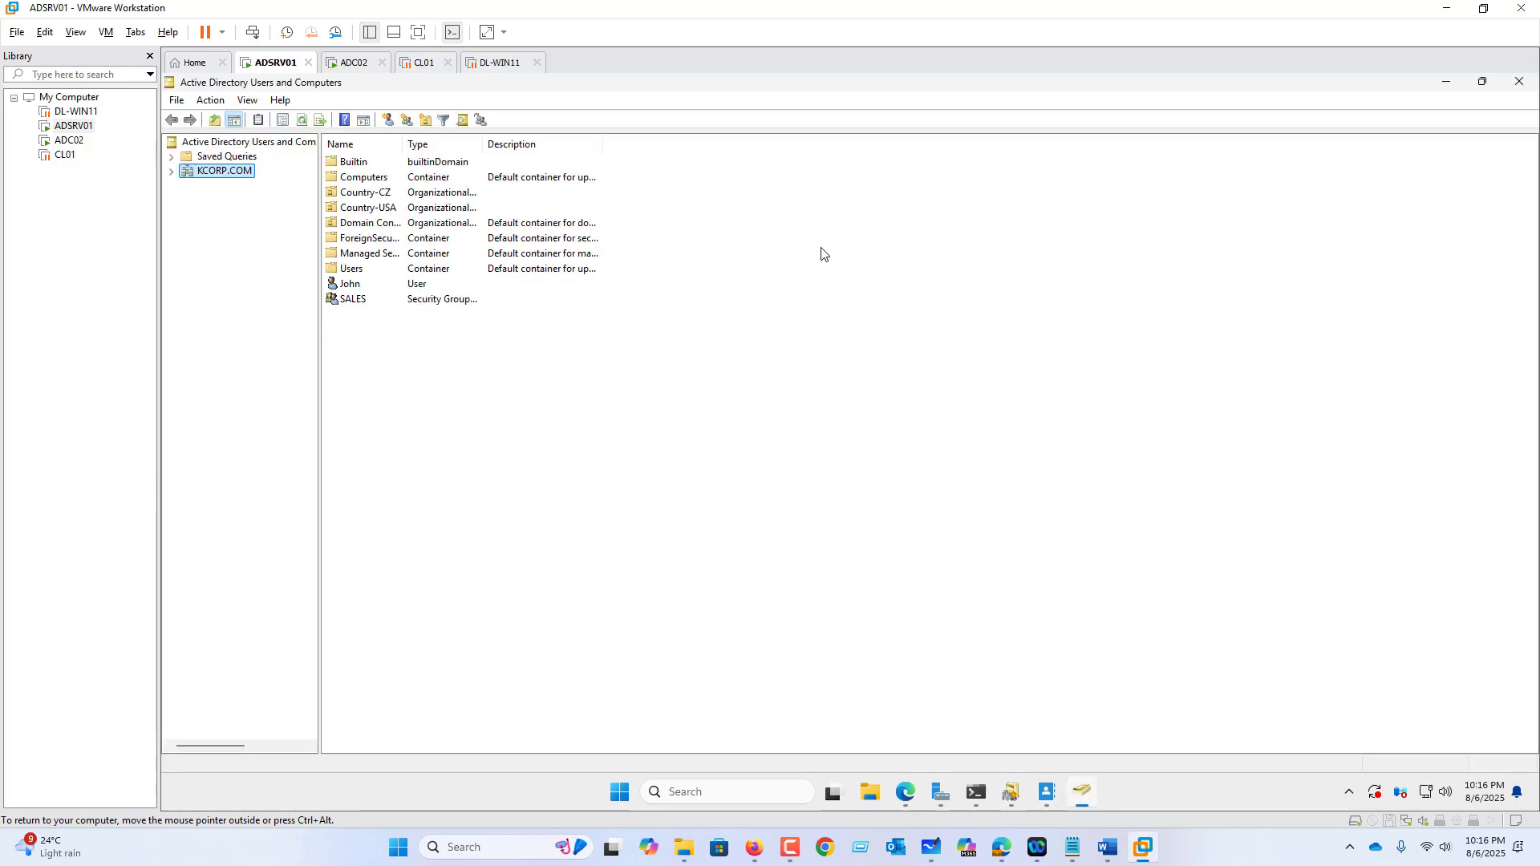
left_click(172, 171)
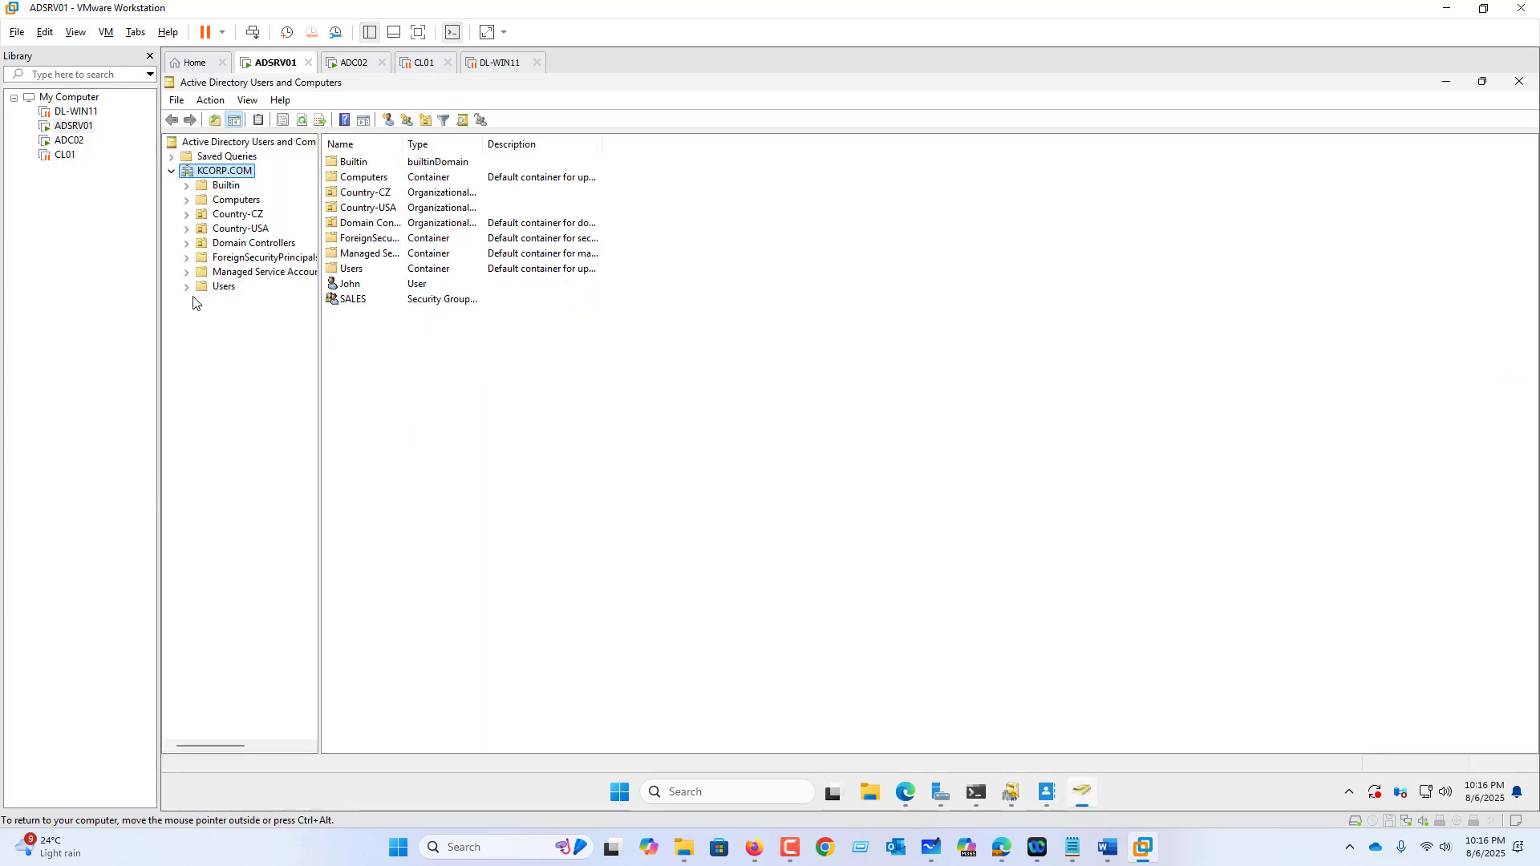
right_click(225, 171)
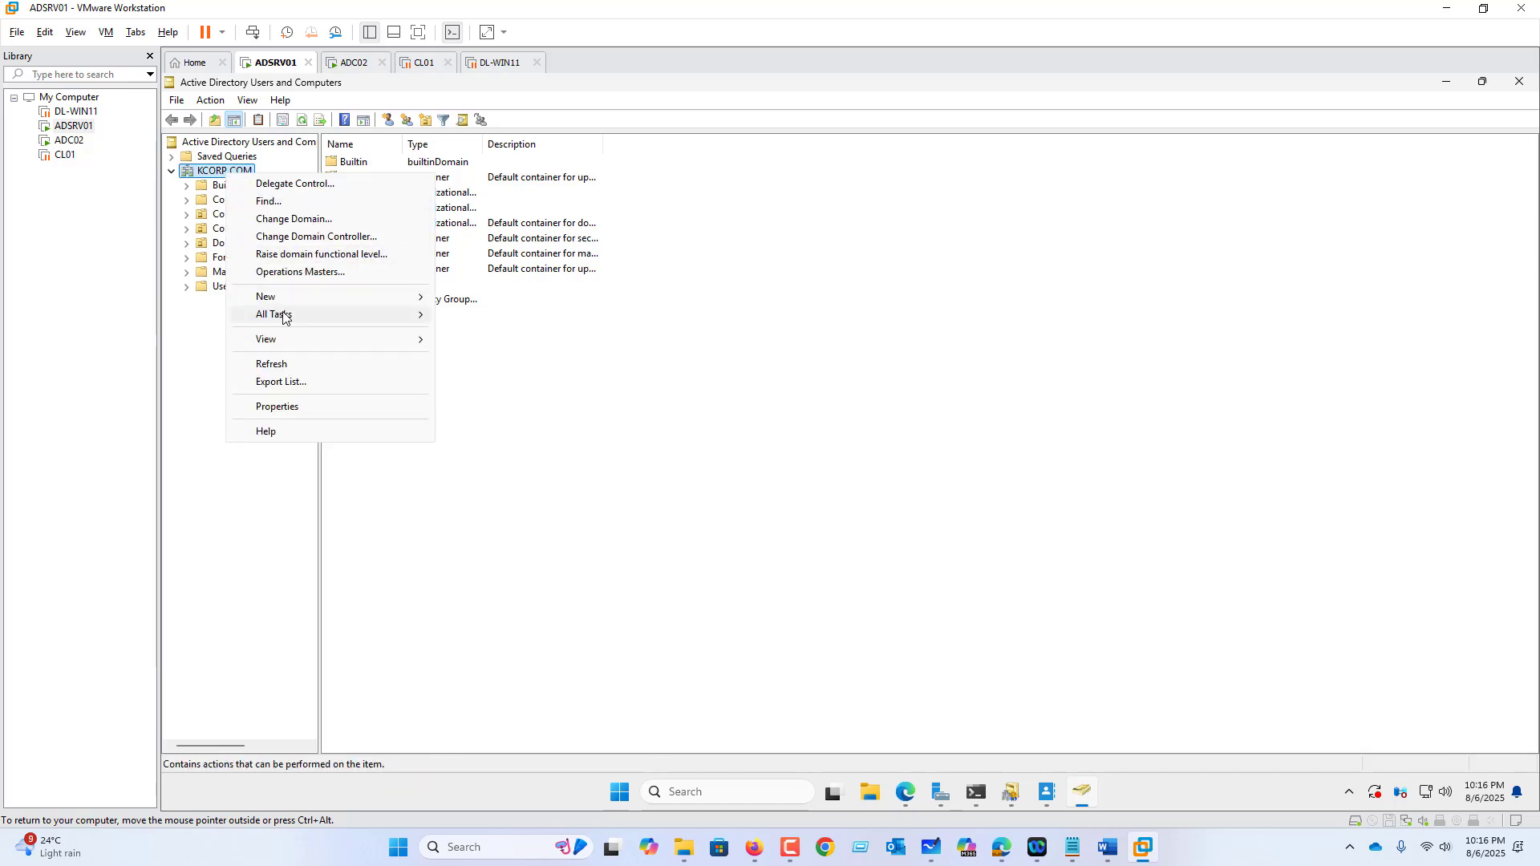
mouse_move(288, 300)
left_click(526, 425)
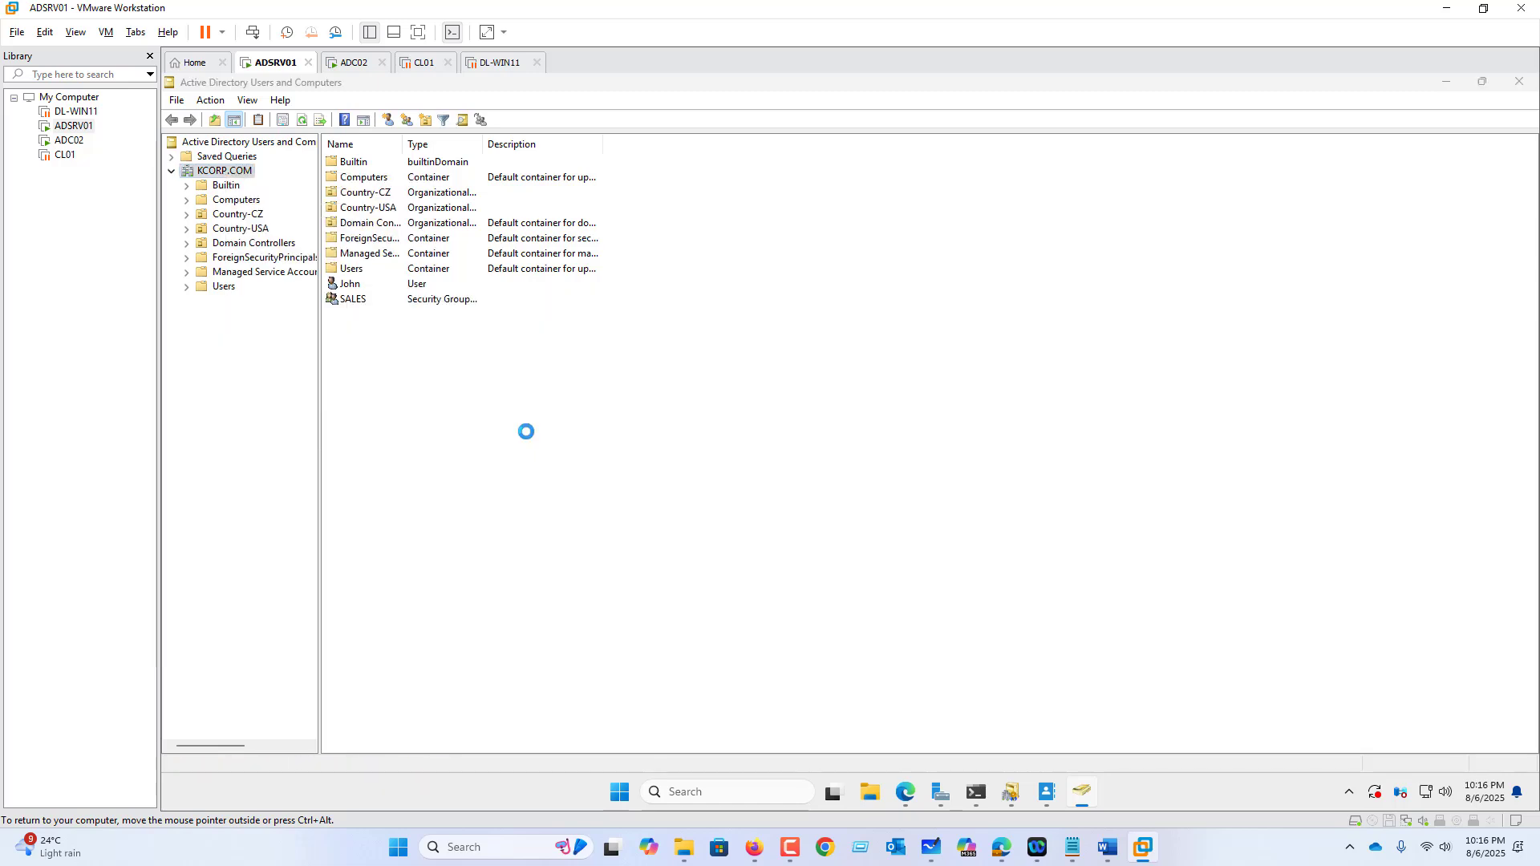
type("SALES")
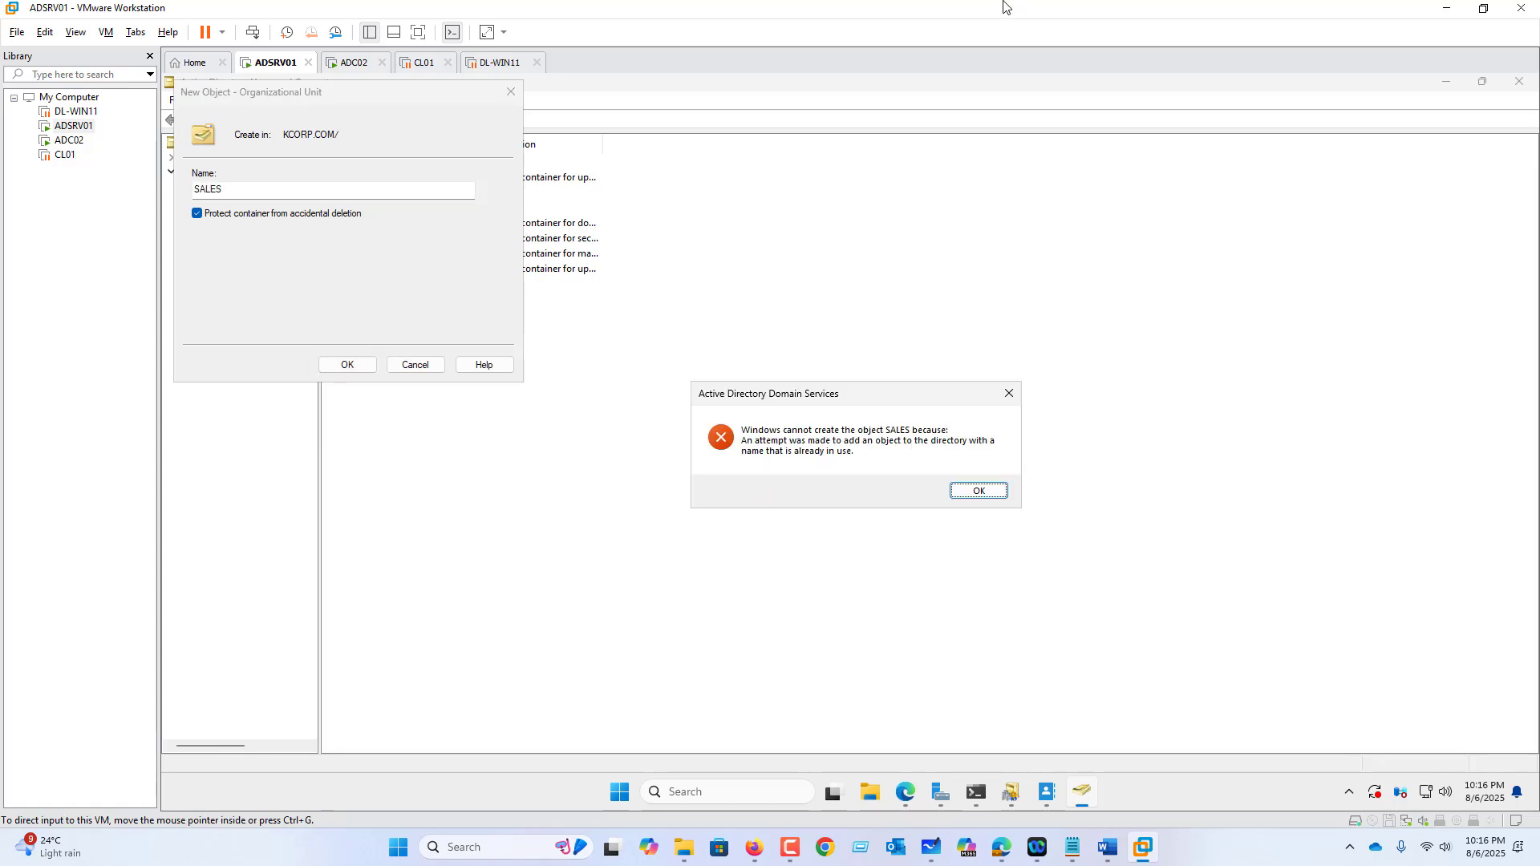
left_click(977, 491)
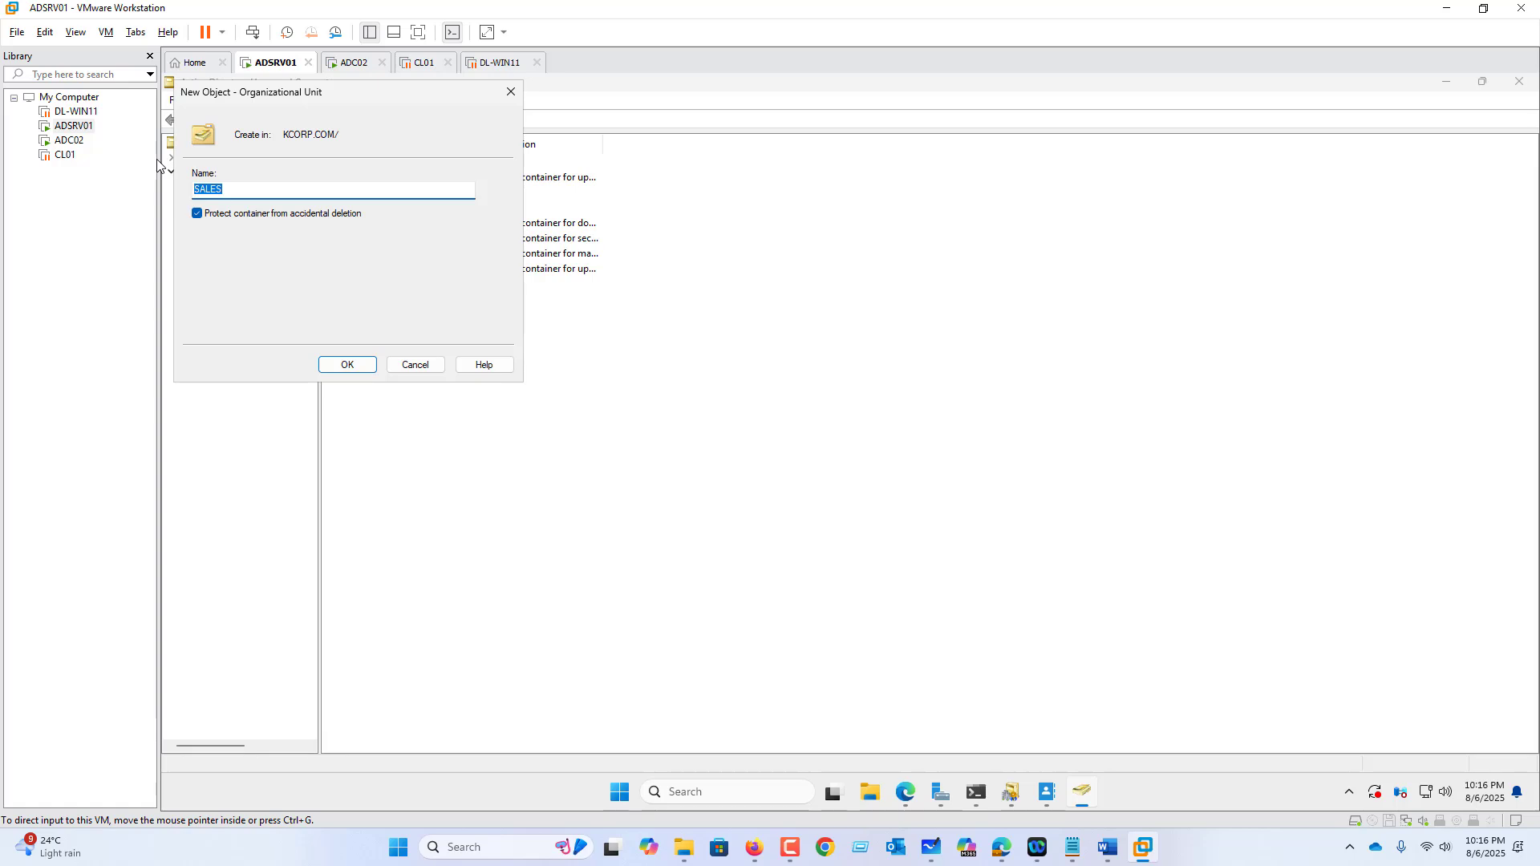
Change the new organizational unit's name to SAP and create it with accidental deletion protection.
left_click(245, 187)
left_click(260, 192)
key("BackSpace")
key("BackSpace")
key("BackSpace")
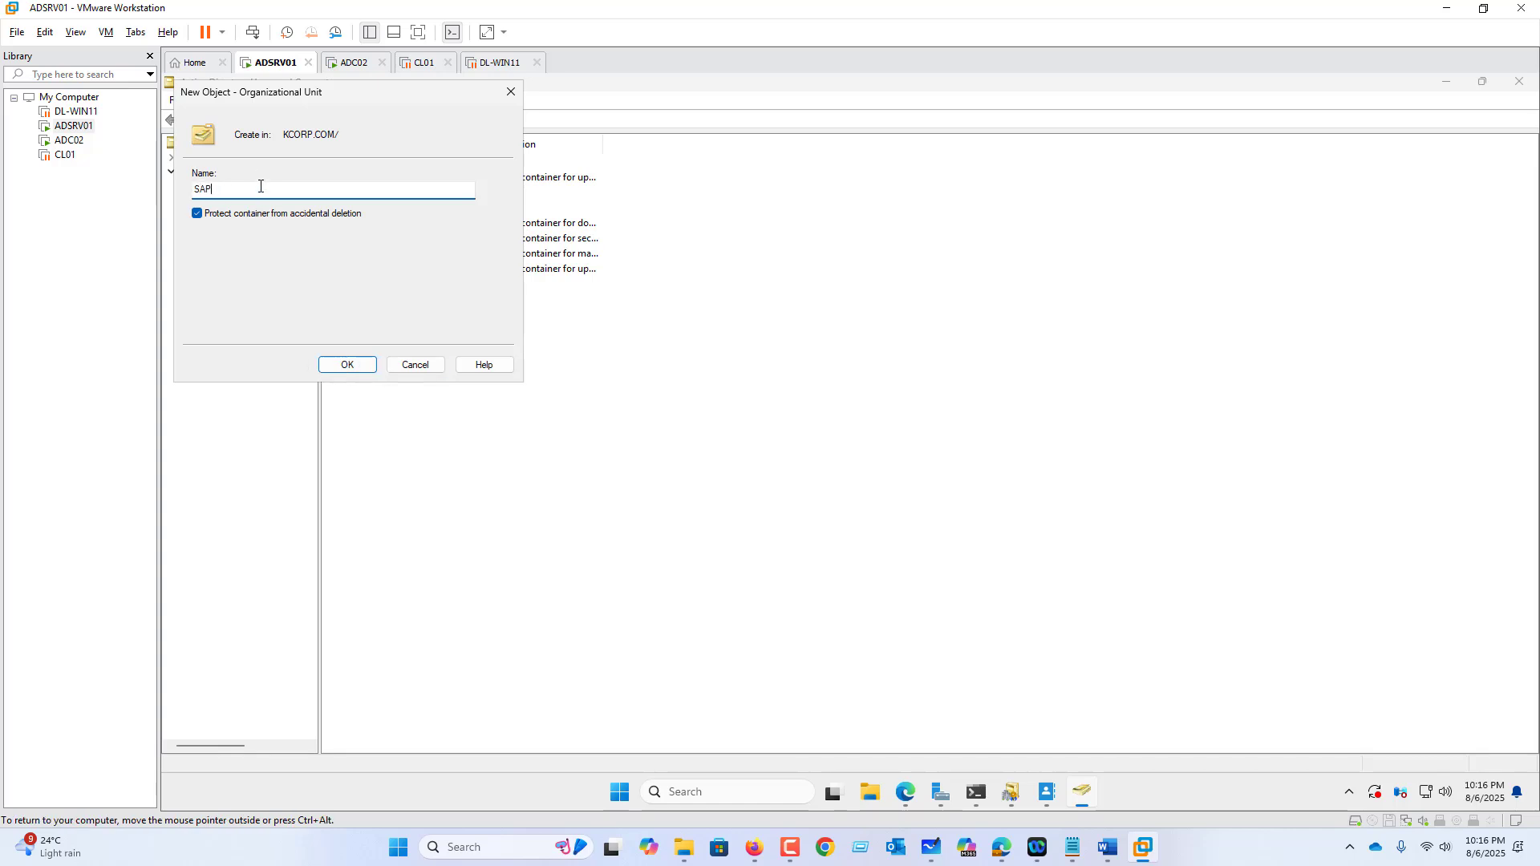
left_click(347, 369)
Start a new user in the SAP organizational unit with first name and user logon name SAPUSER01.
right_click(220, 303)
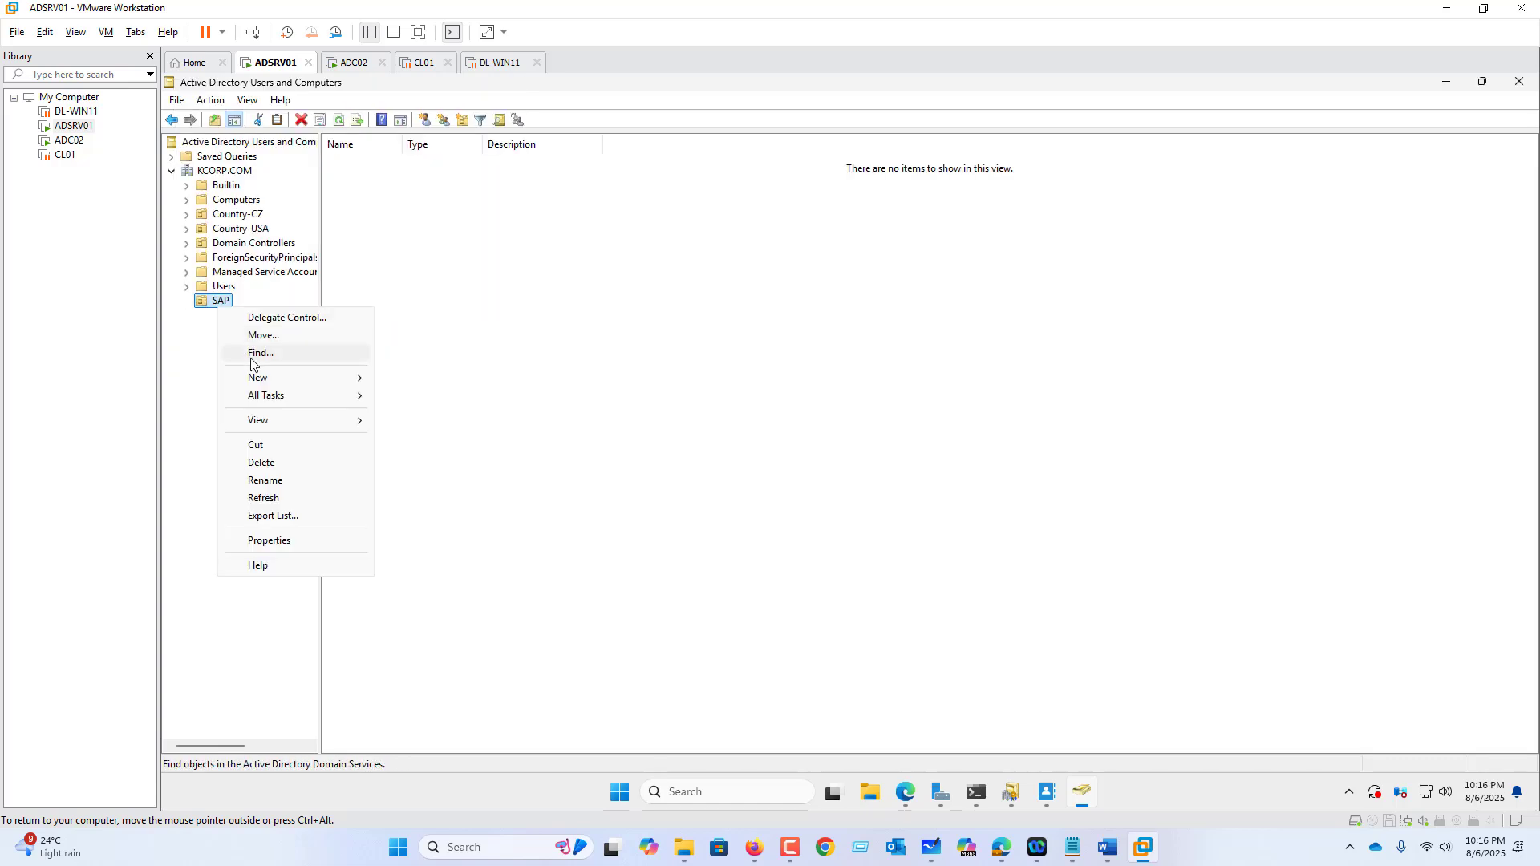
mouse_move(269, 381)
left_click(469, 537)
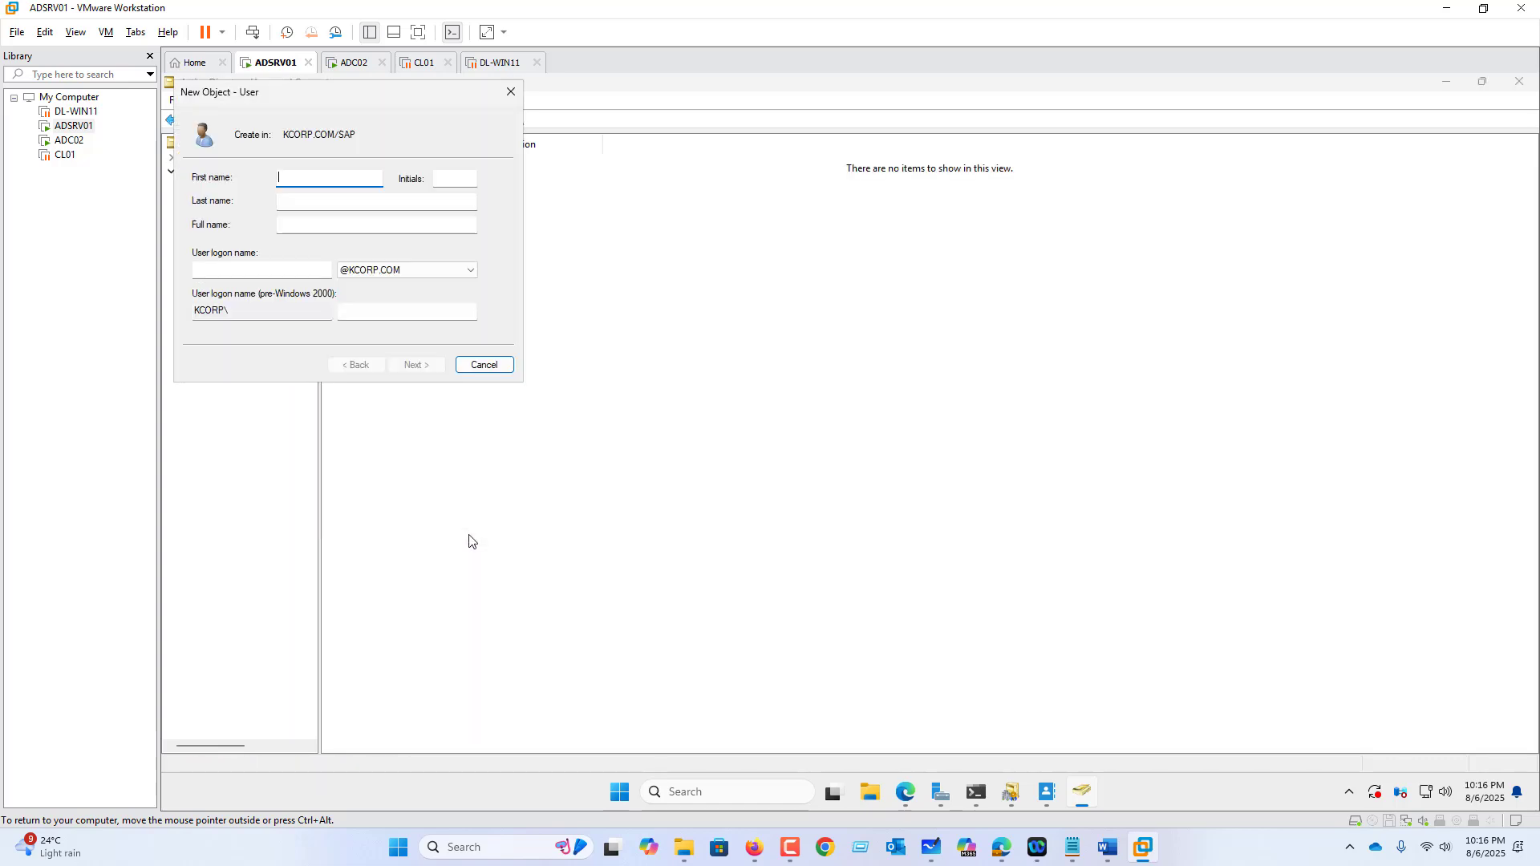
type("SAPUSER01")
left_click(273, 267)
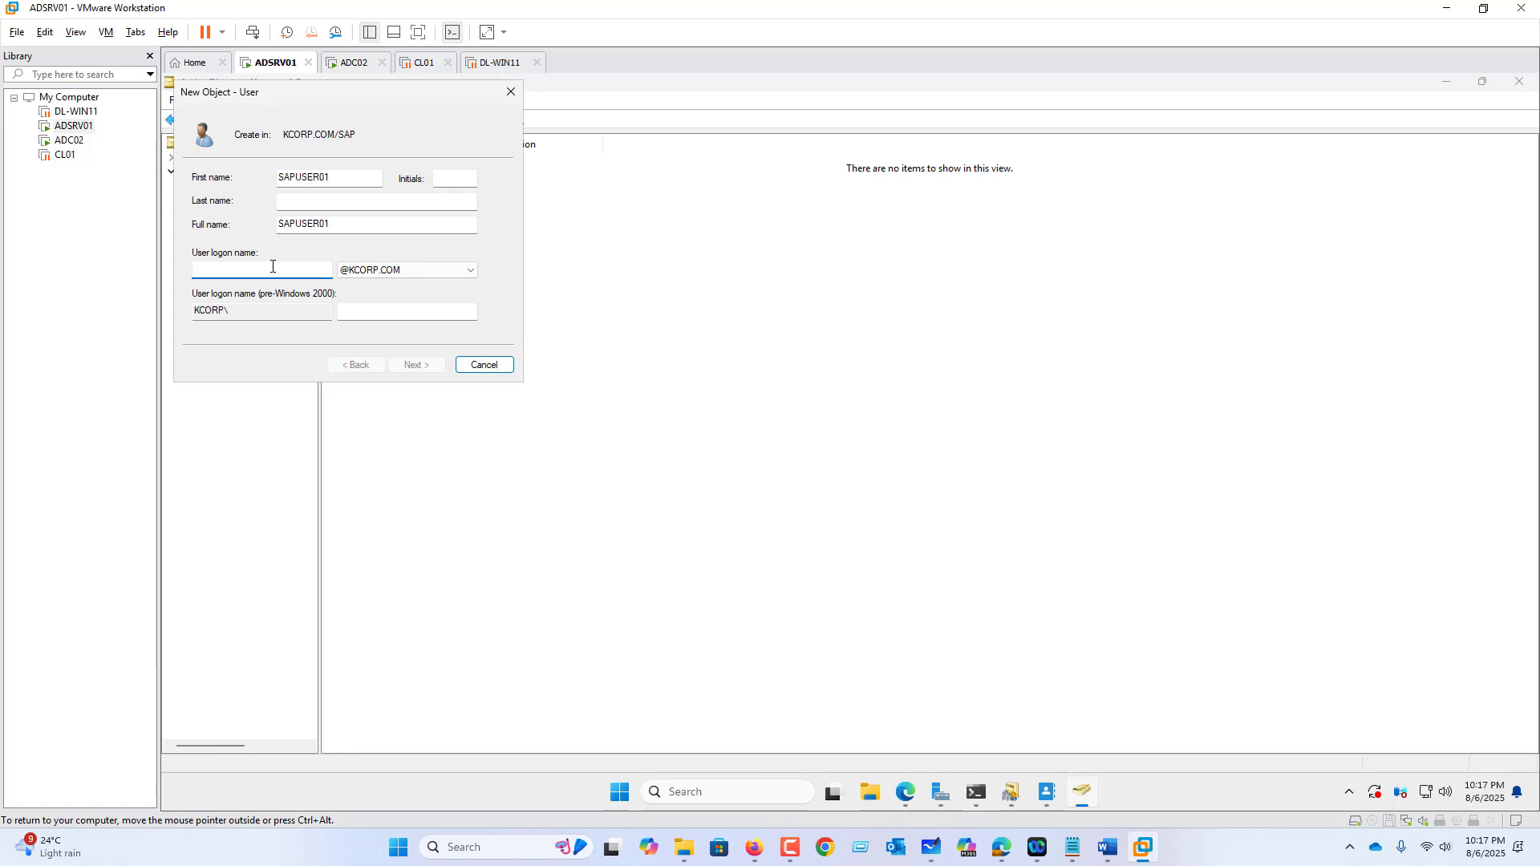
type("SAPUSER01")
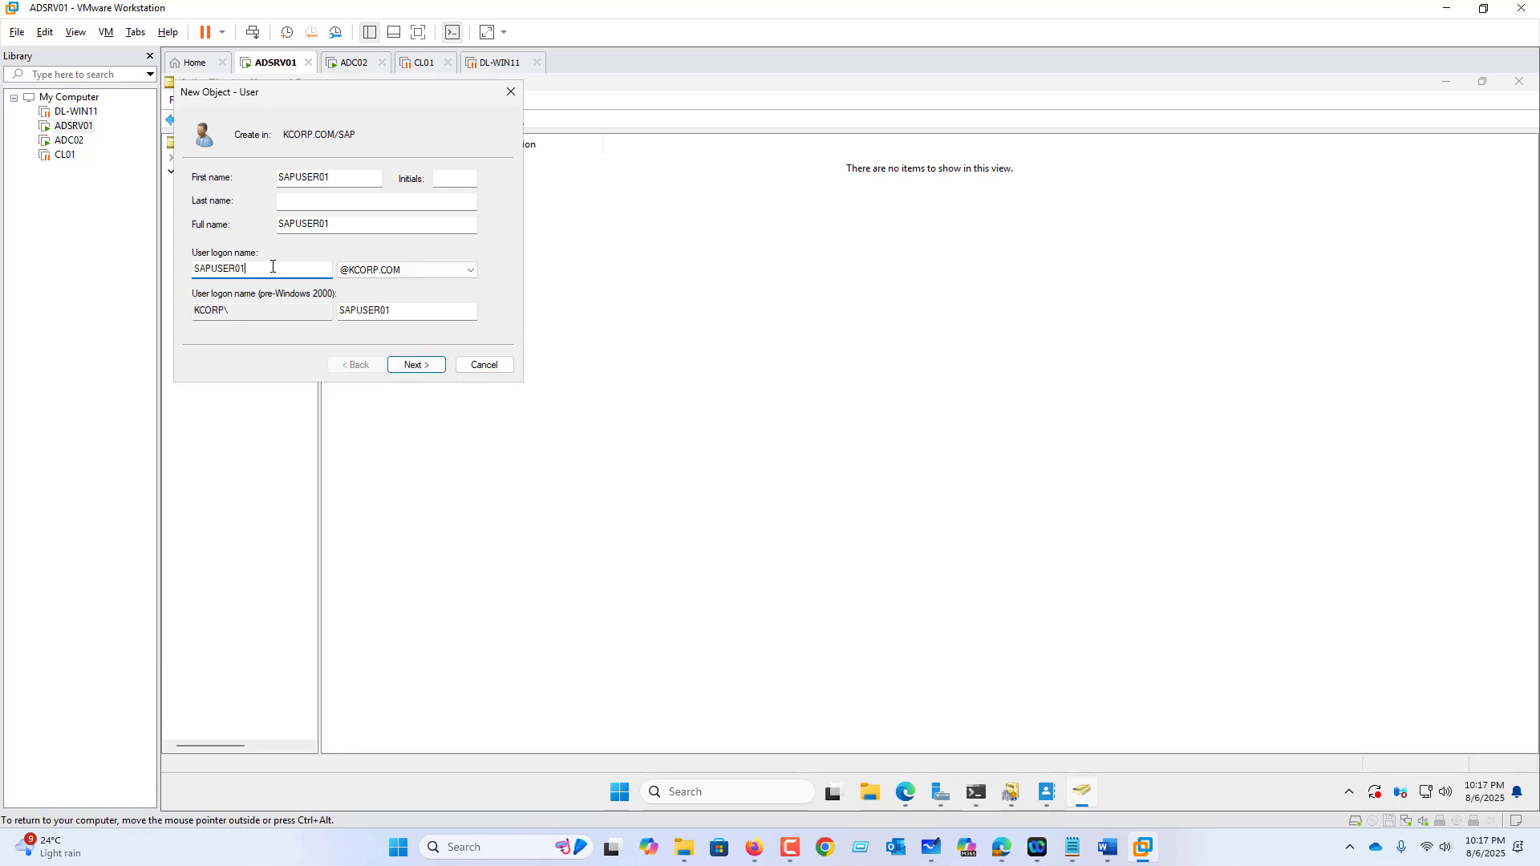
Enter and confirm the account password, keeping the password change required at next logon, and finish creating the user.
key("Return")
key("Caps_Lock")
type("••")
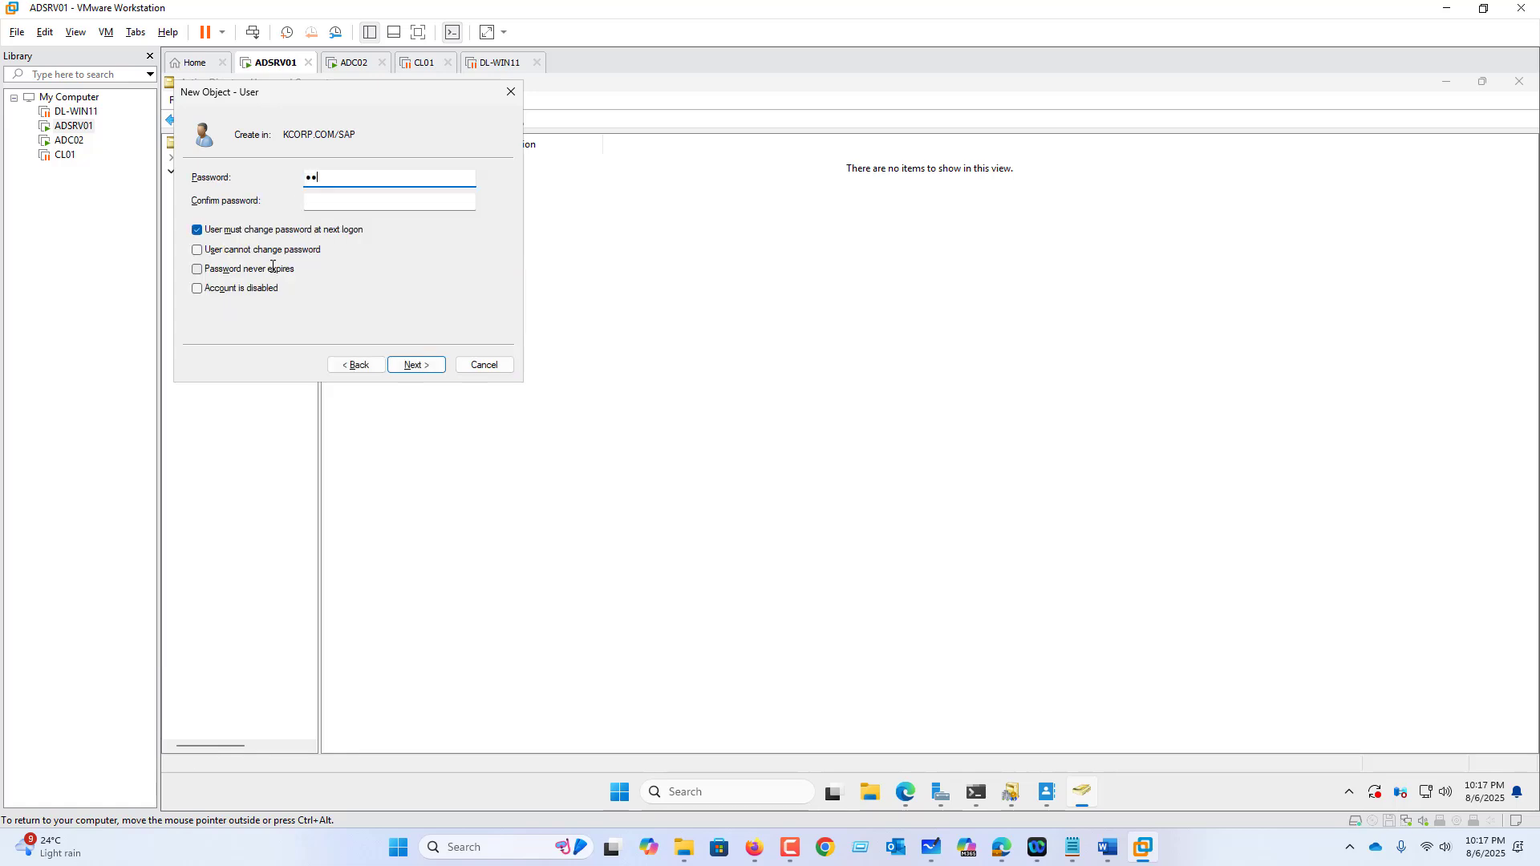
type("••••••")
key("Tab")
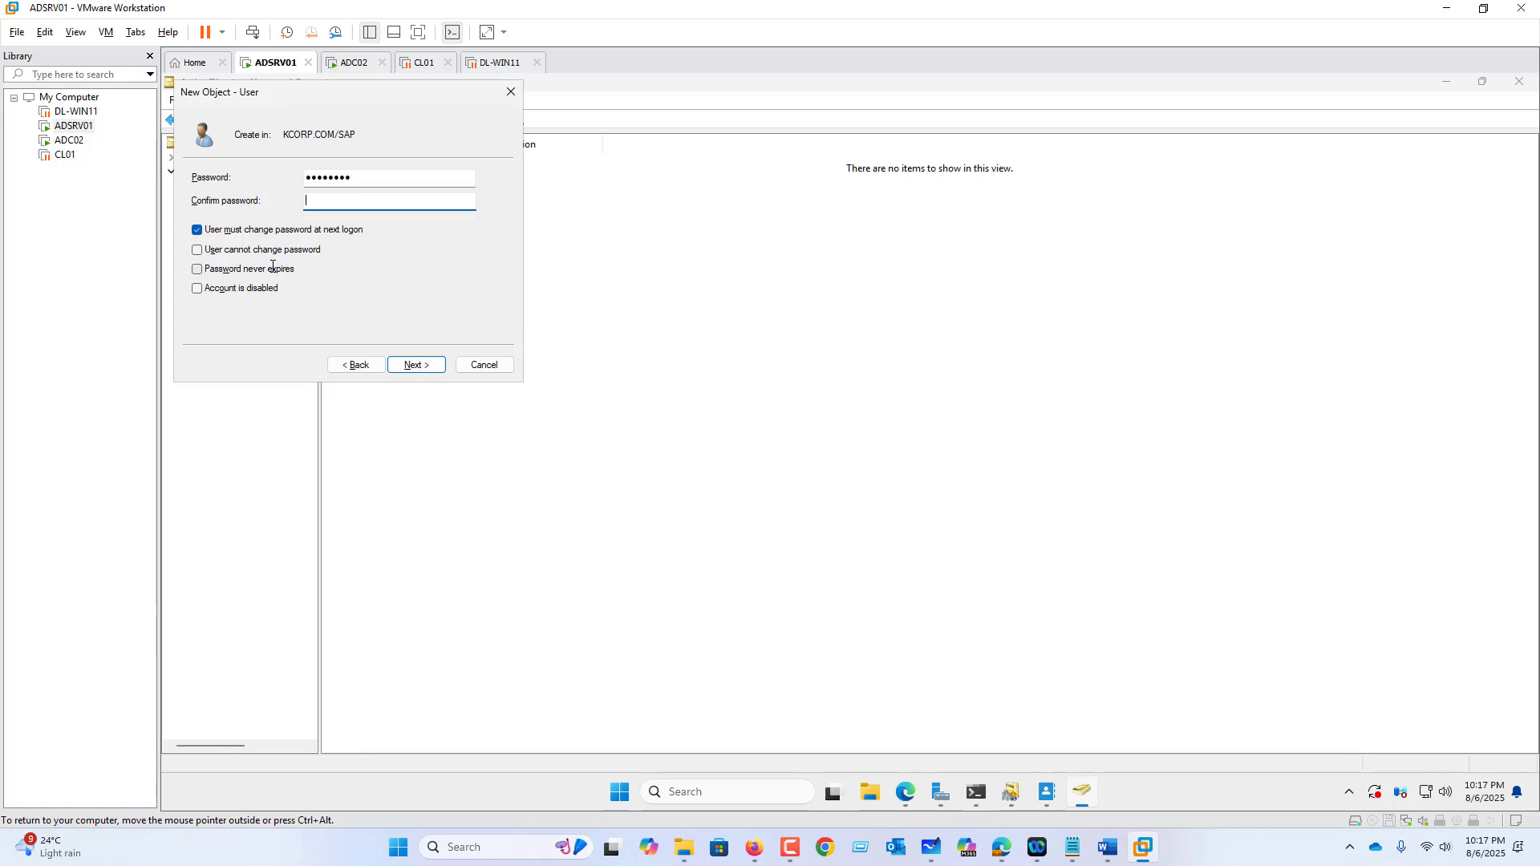
type("••")
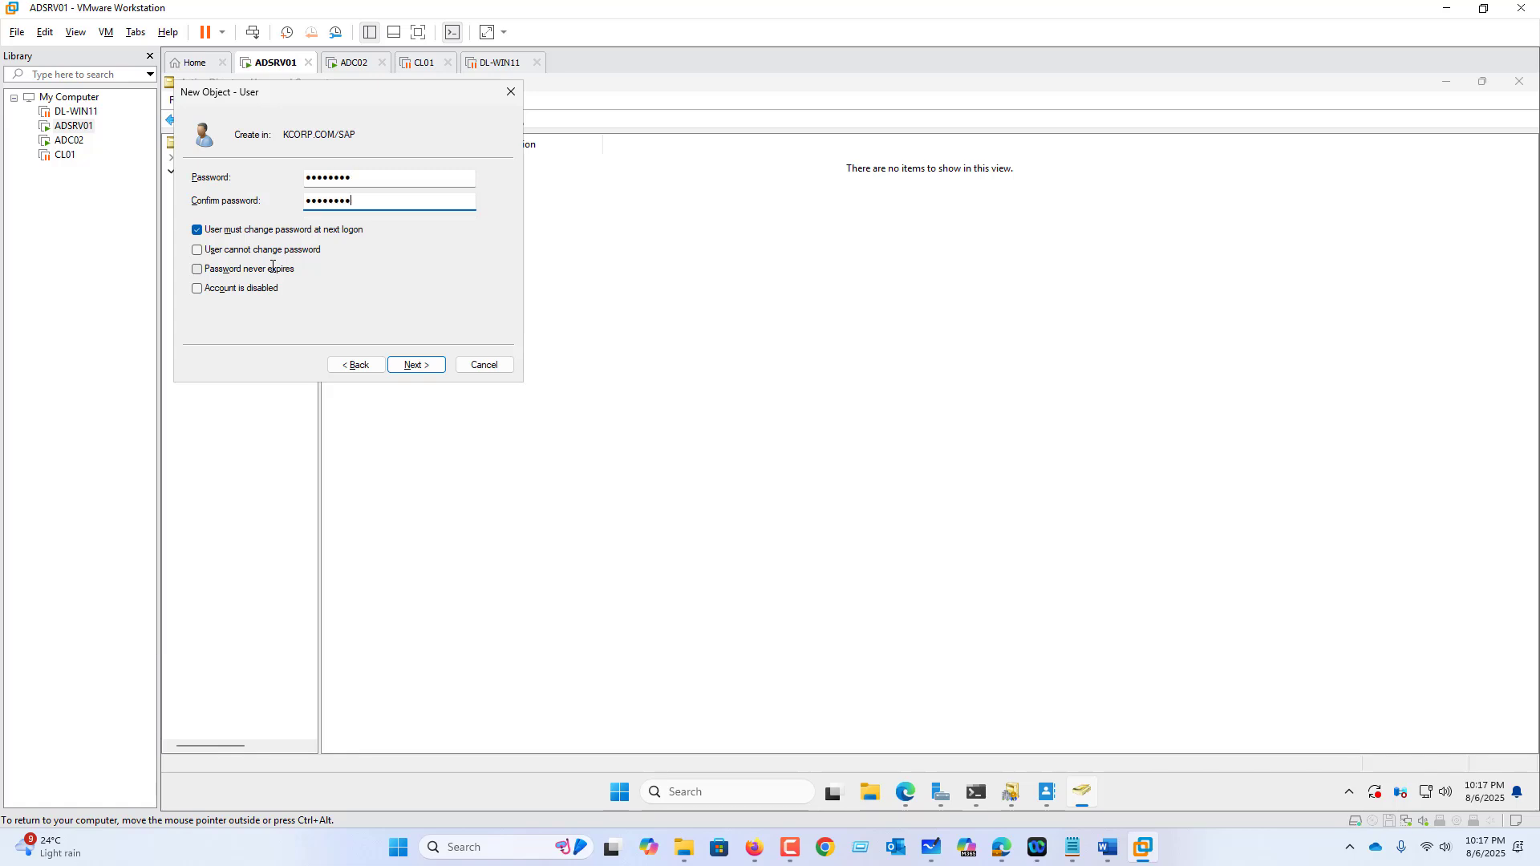
key("Return")
key("Return")
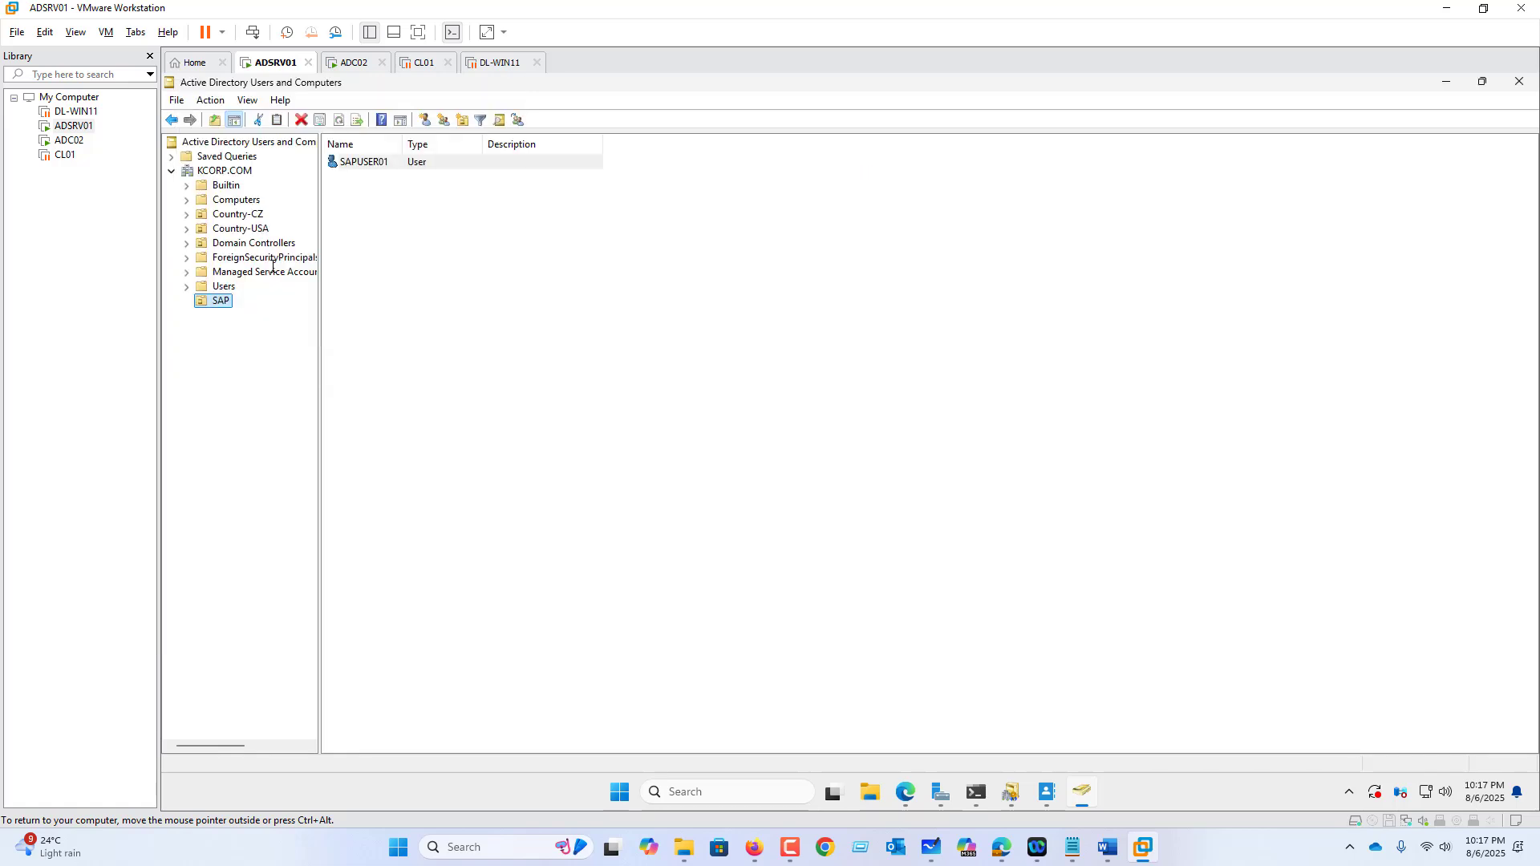
Try to delete the SAP organizational unit while its accidental deletion protection is on.
right_click(226, 306)
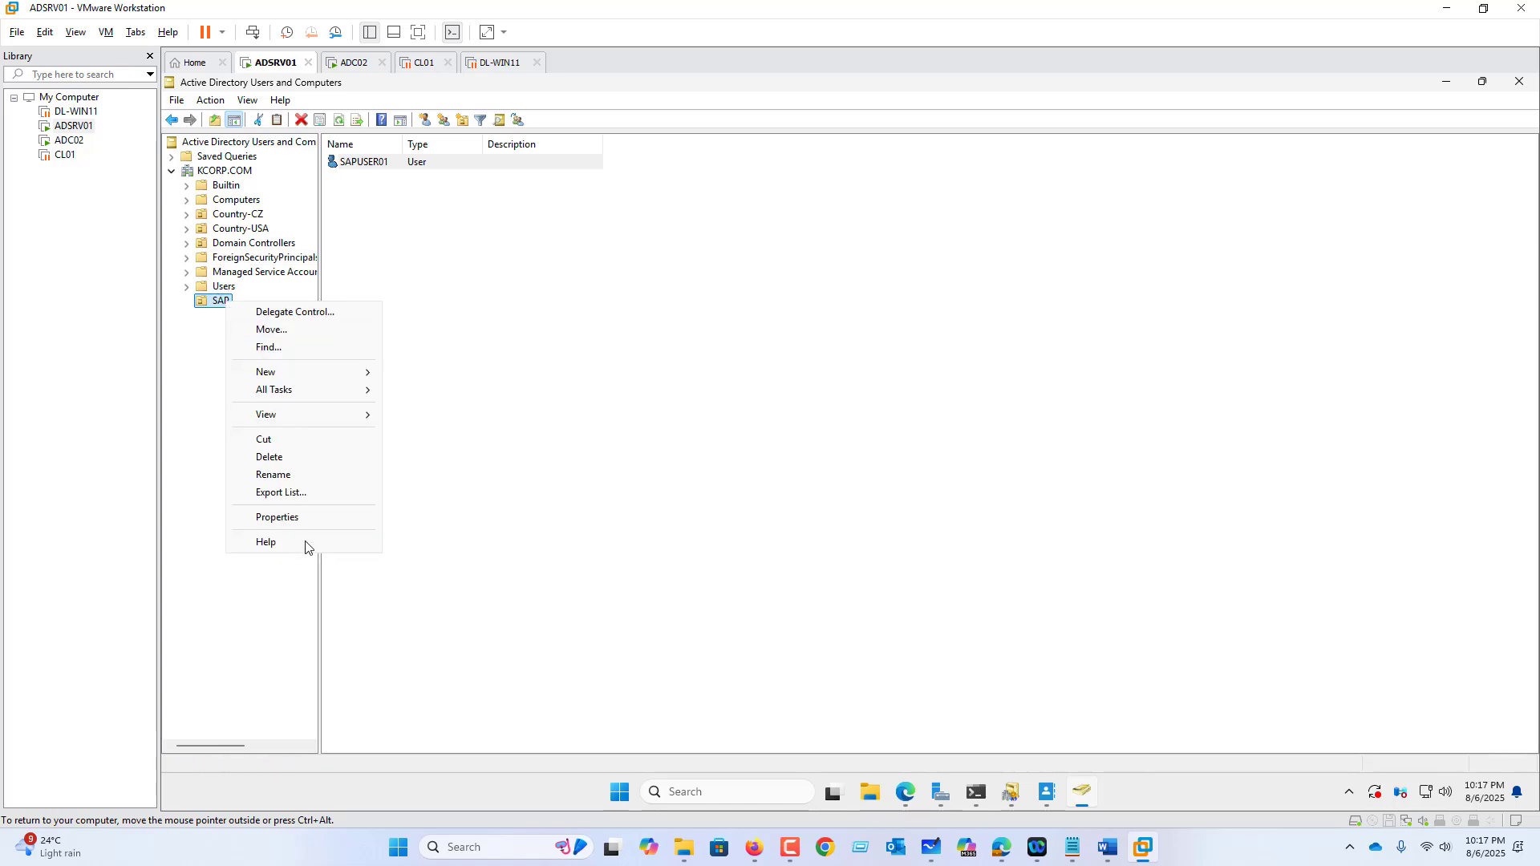
left_click(285, 458)
left_click(901, 488)
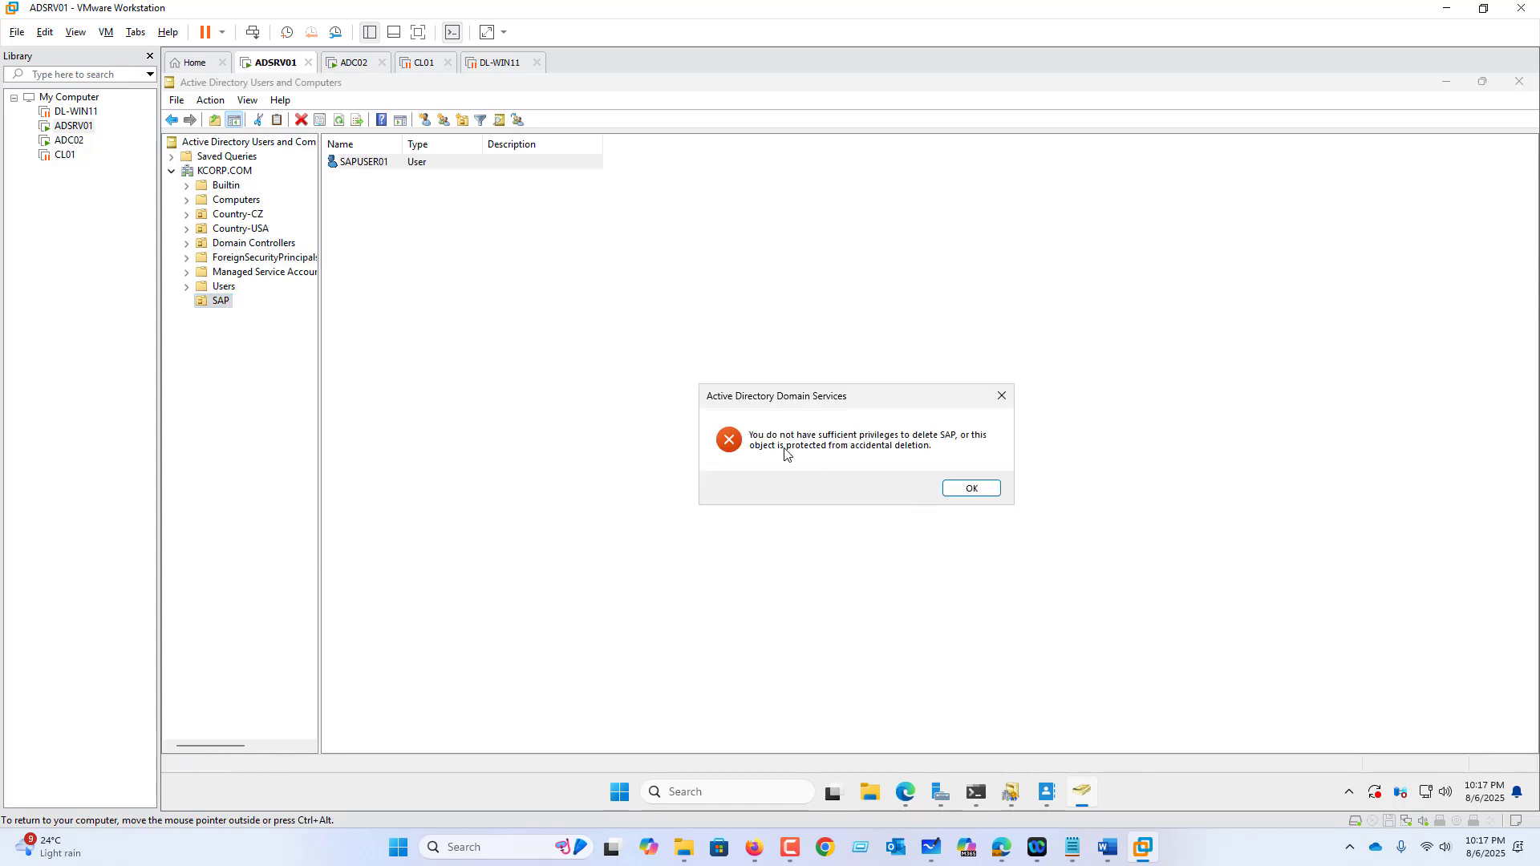
left_click(989, 497)
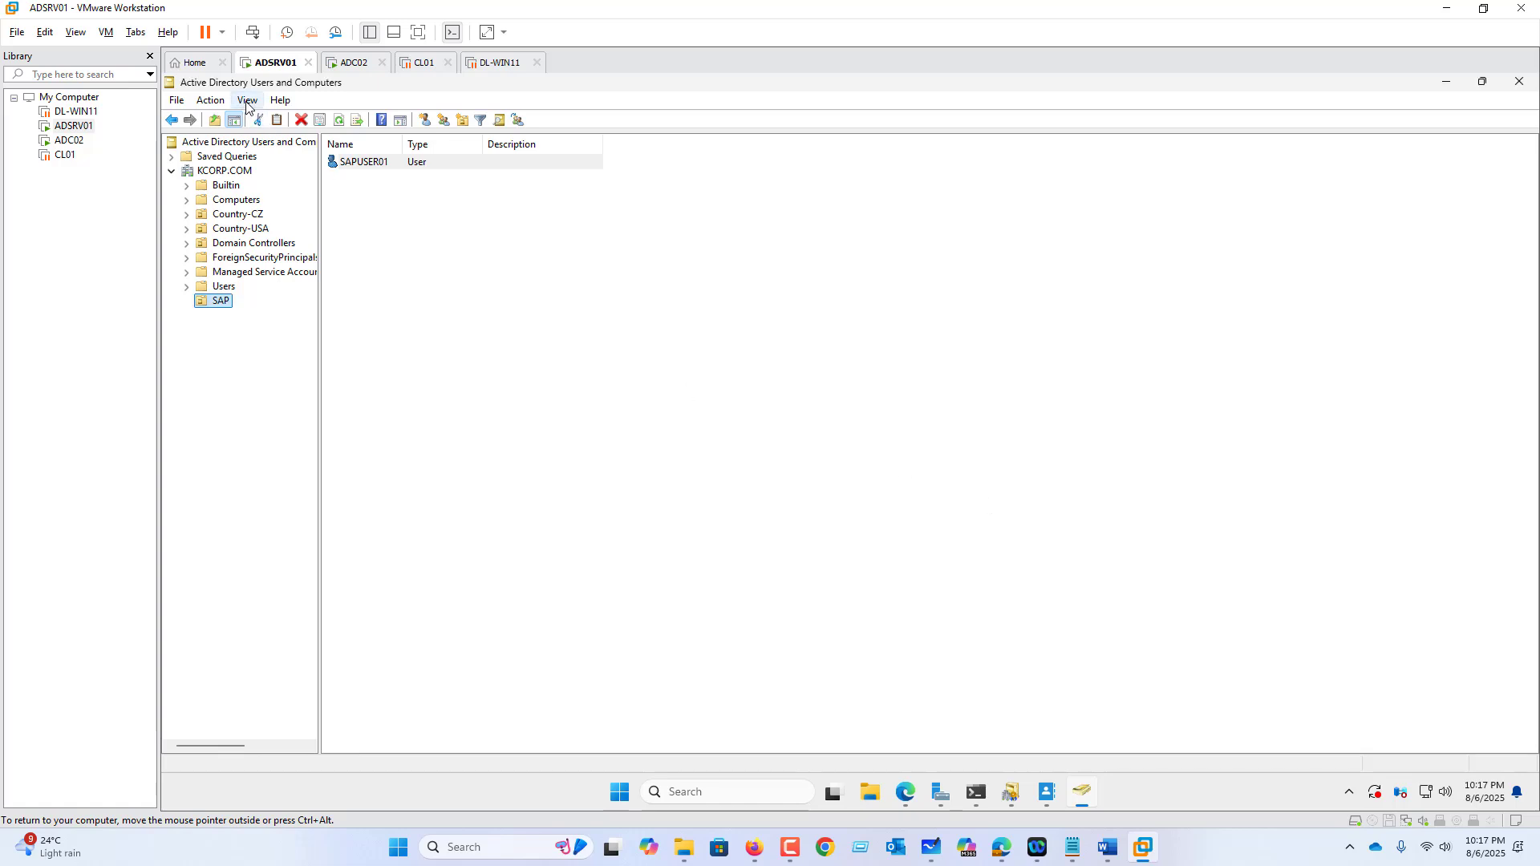
Turn on Advanced Features and remove the accidental deletion protection from the SAP organizational unit's object properties.
left_click(248, 103)
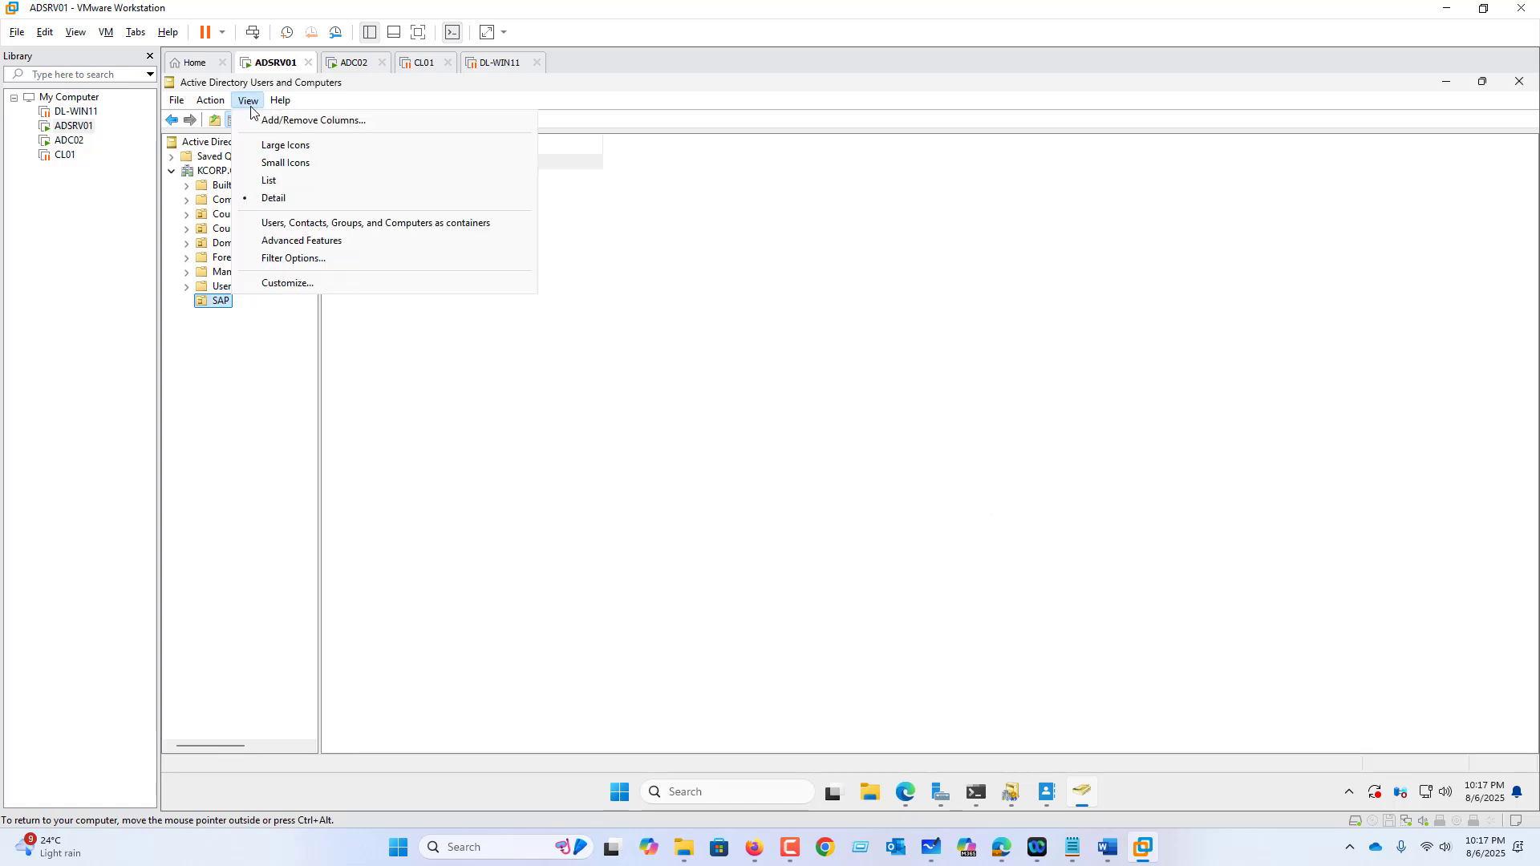
left_click(288, 242)
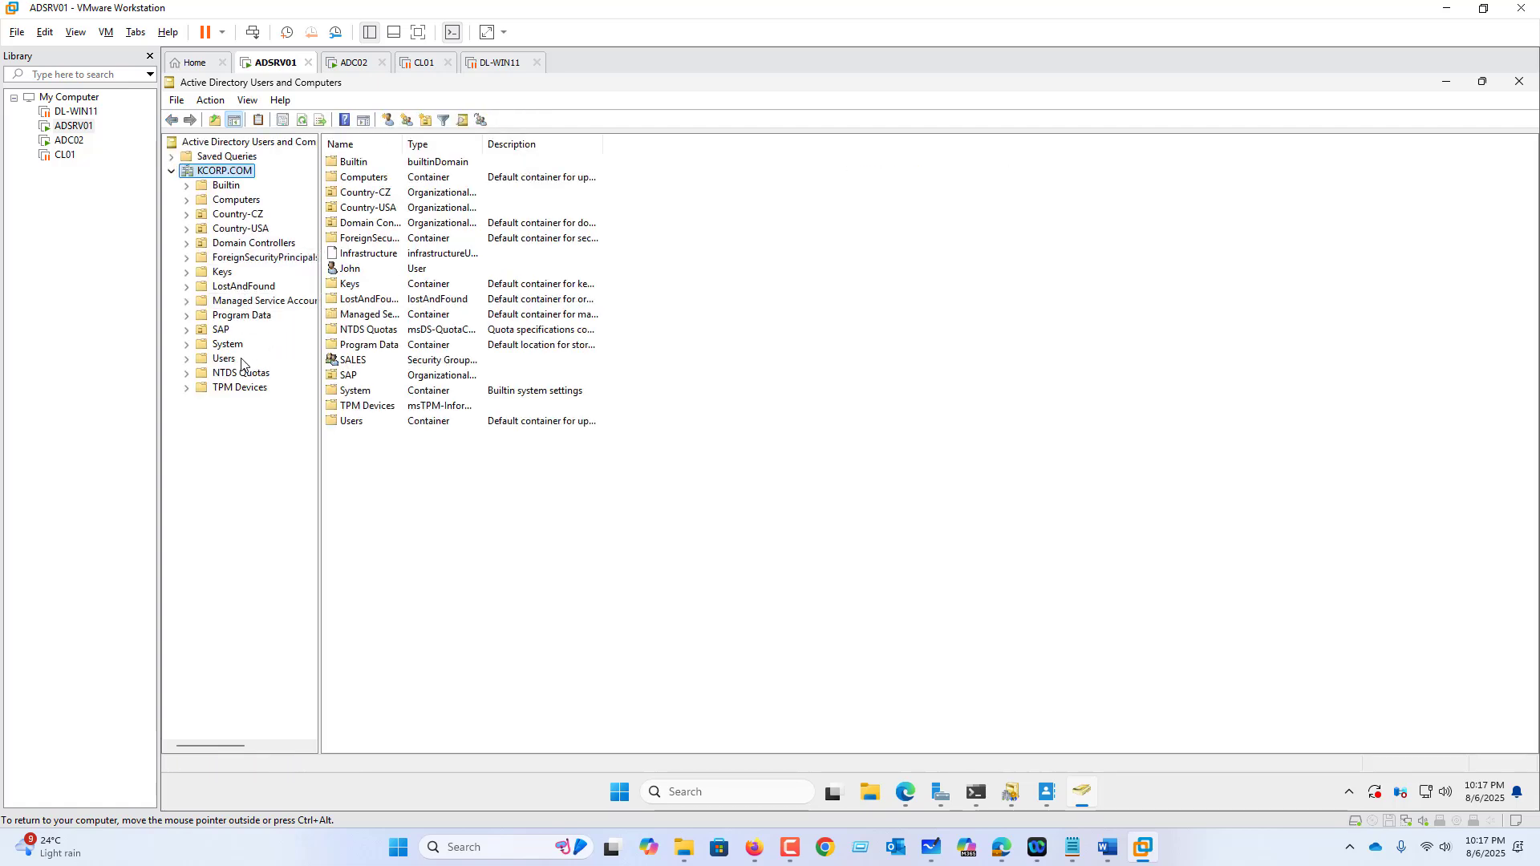
right_click(224, 330)
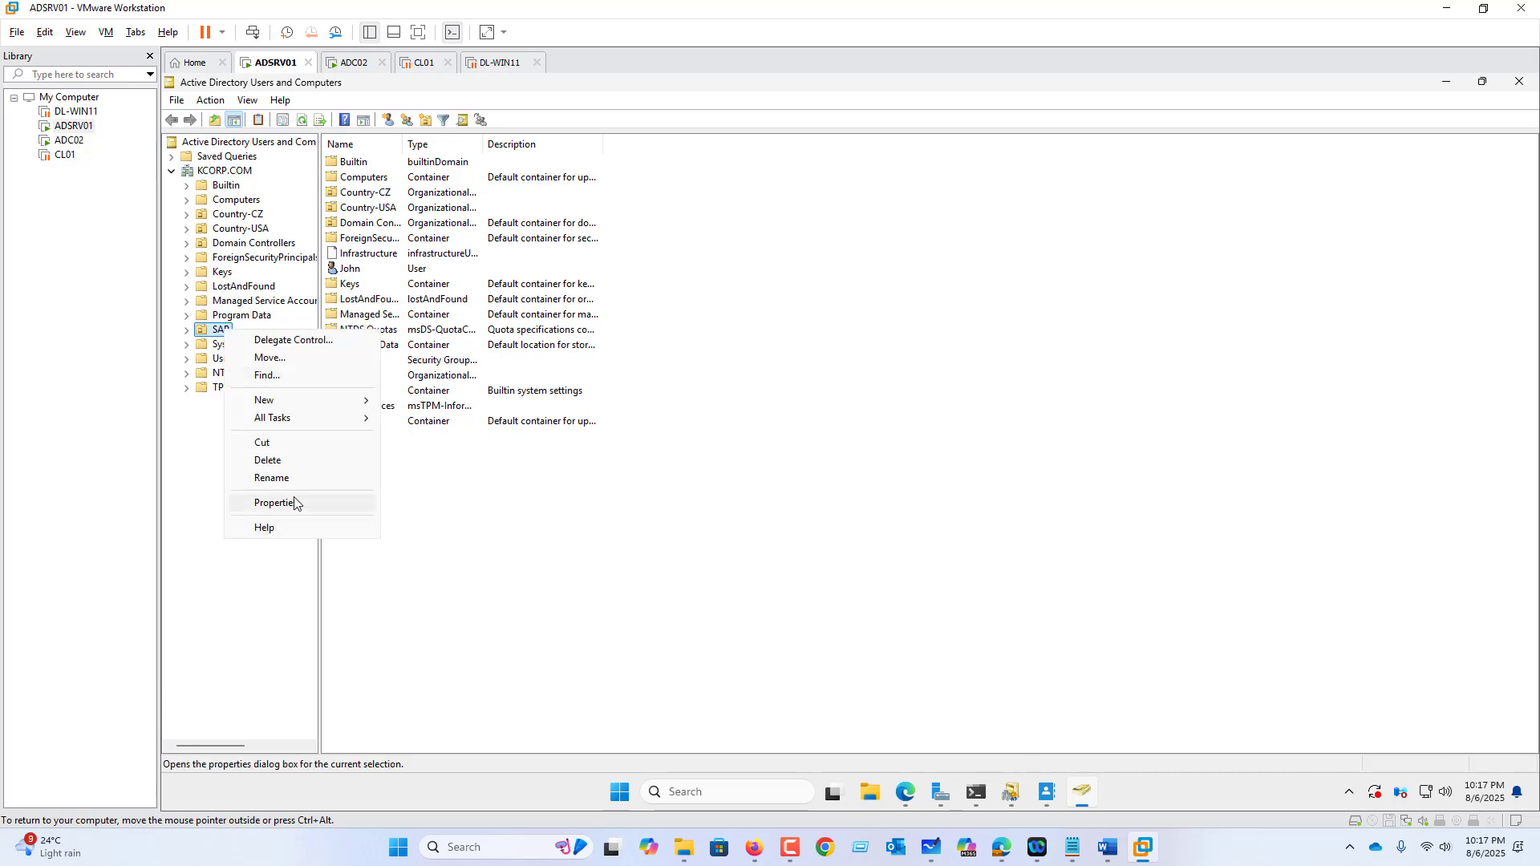
left_click(295, 503)
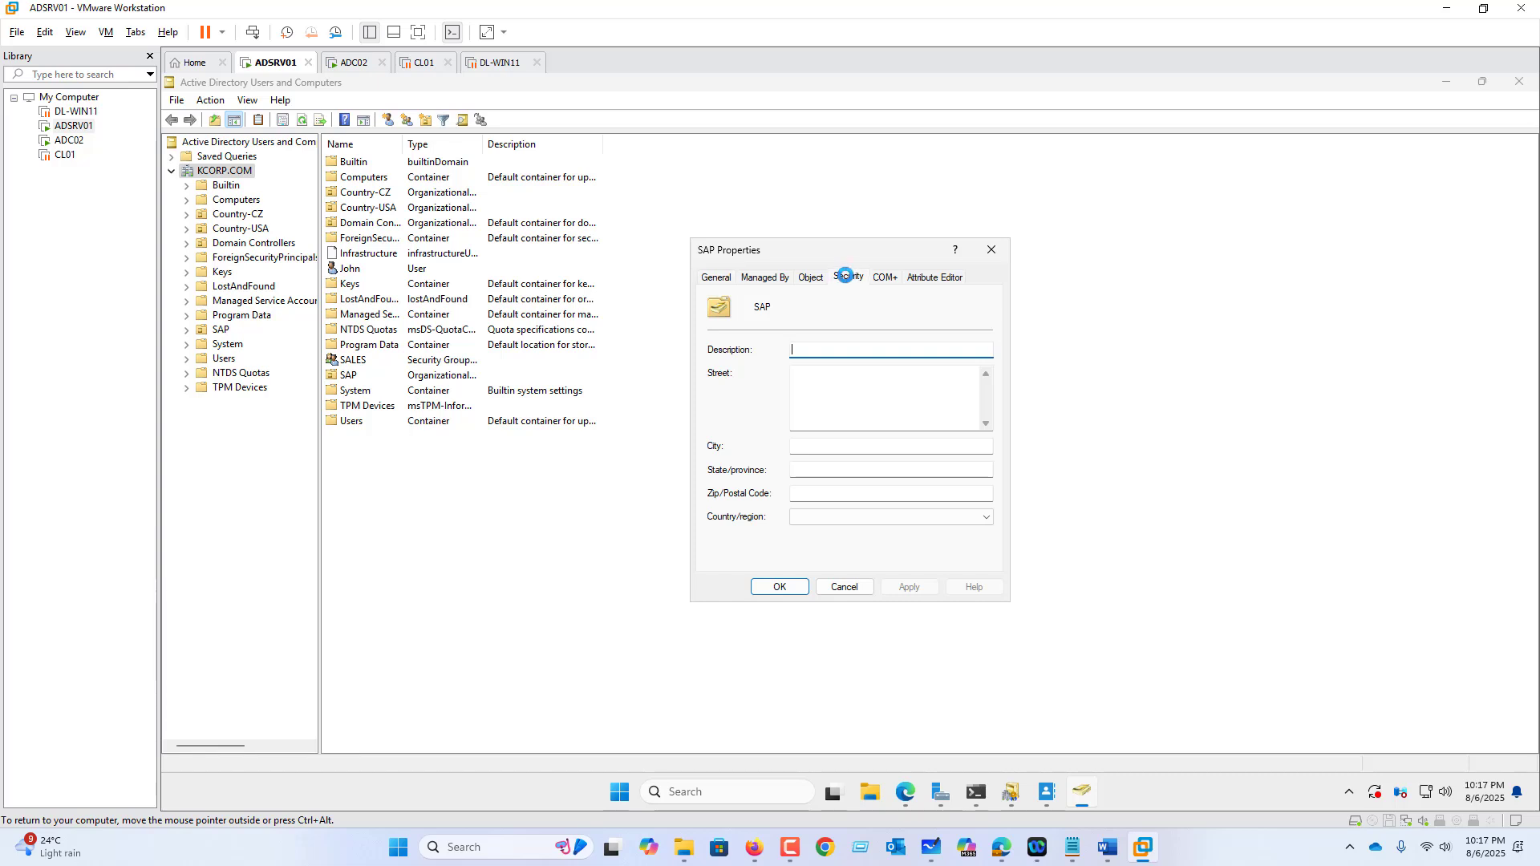
left_click(848, 277)
left_click(766, 277)
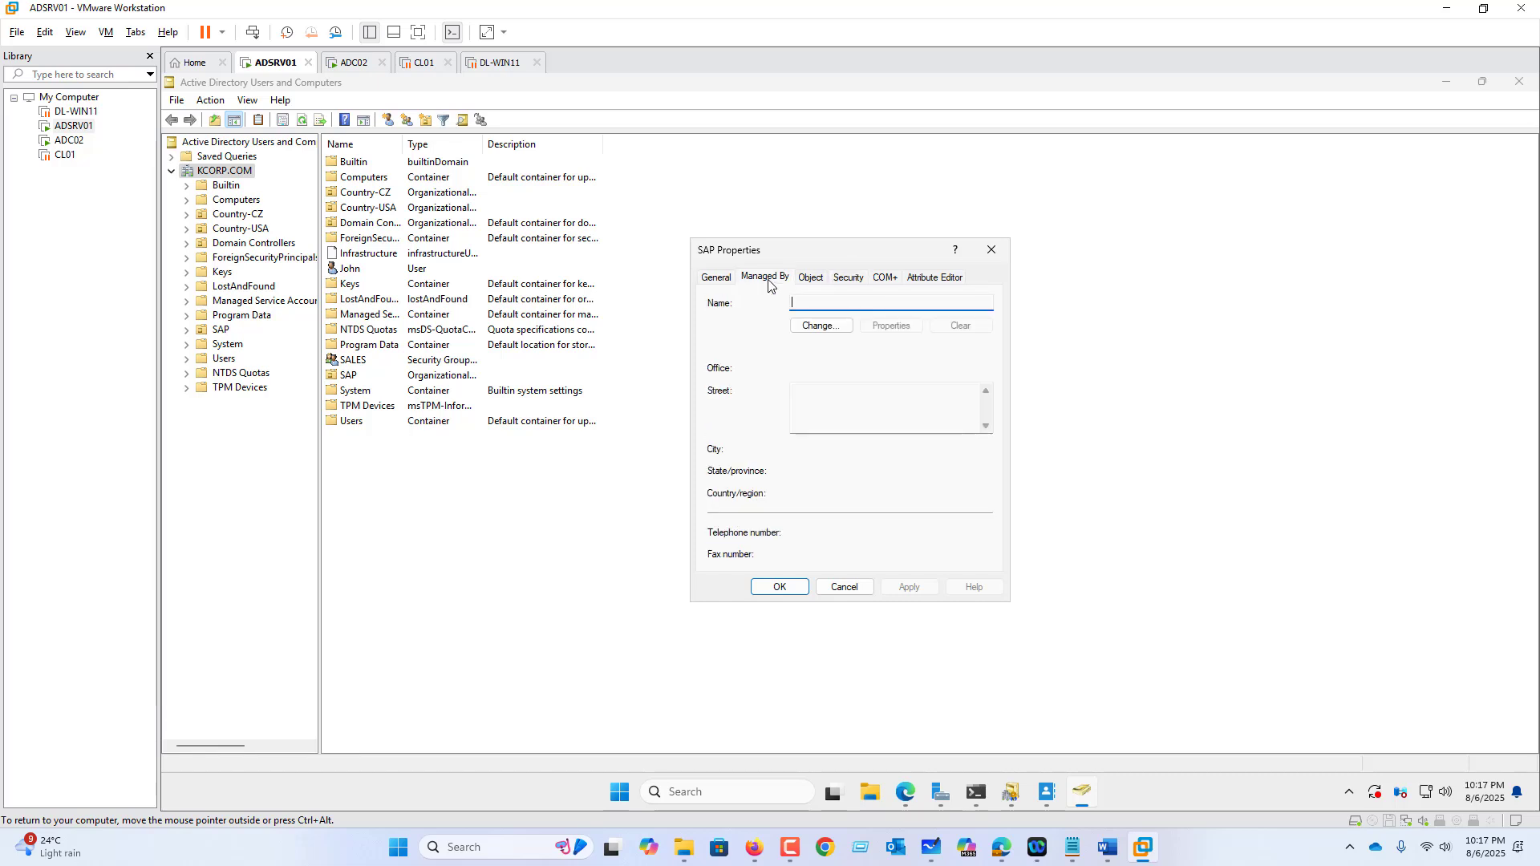
left_click(811, 278)
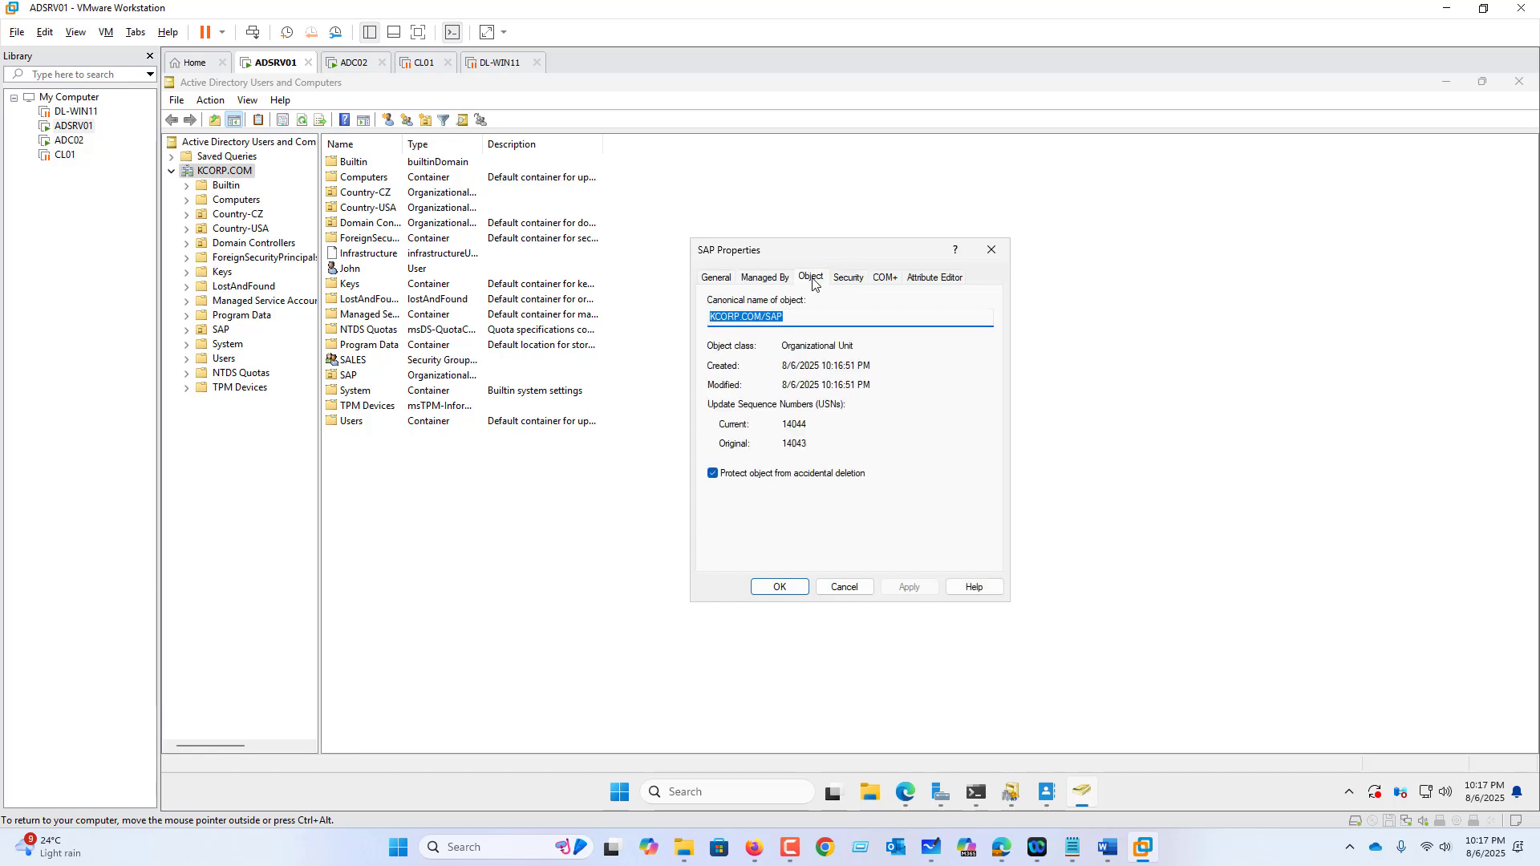
left_click(713, 474)
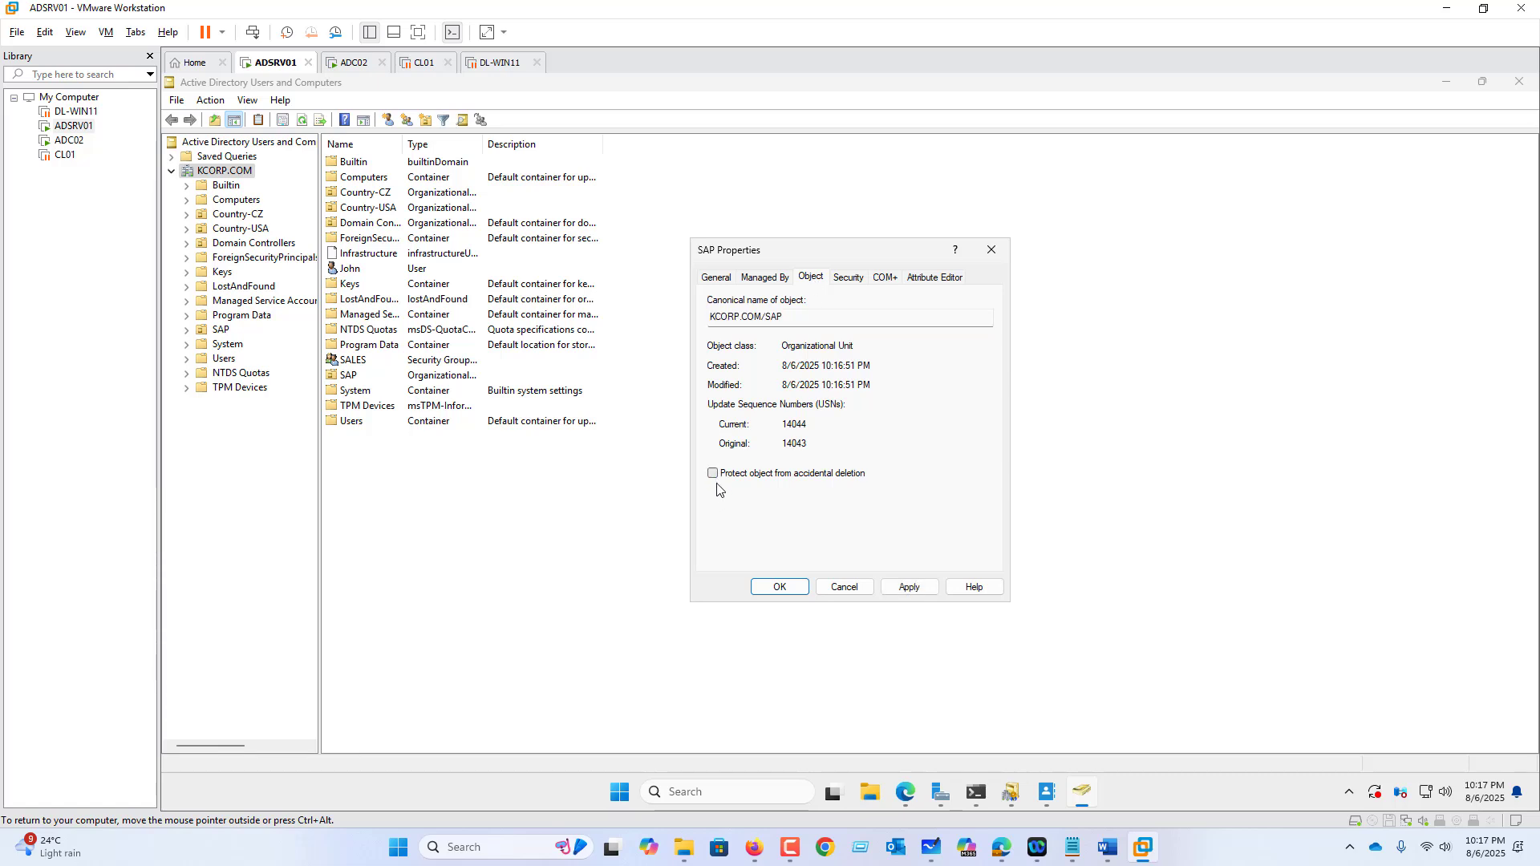
left_click(777, 588)
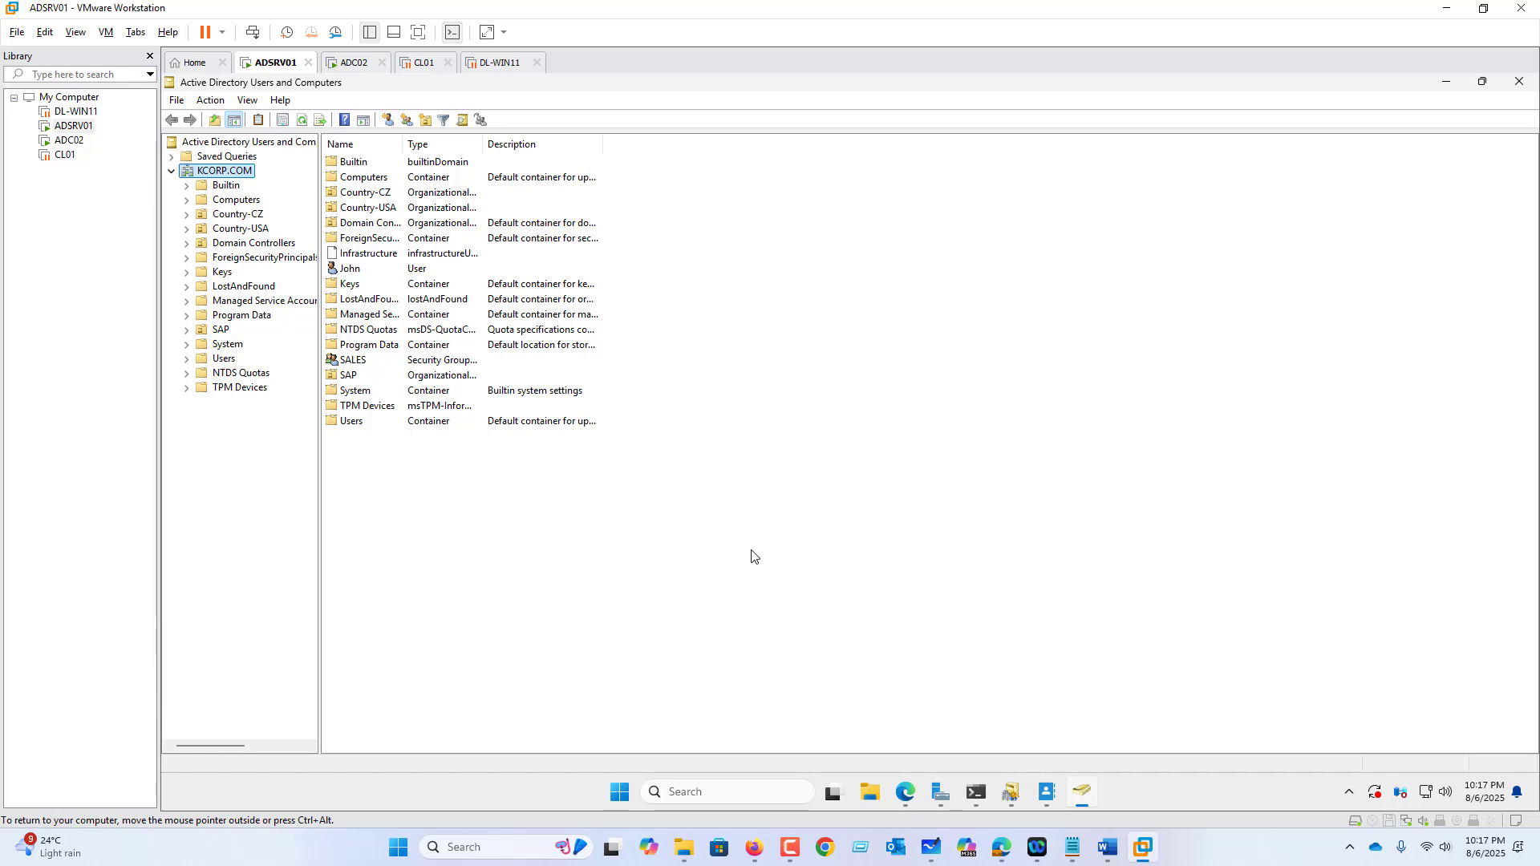
Delete the SAP organizational unit together with all objects it contains, without using the Delete Subtree server control.
left_click(221, 330)
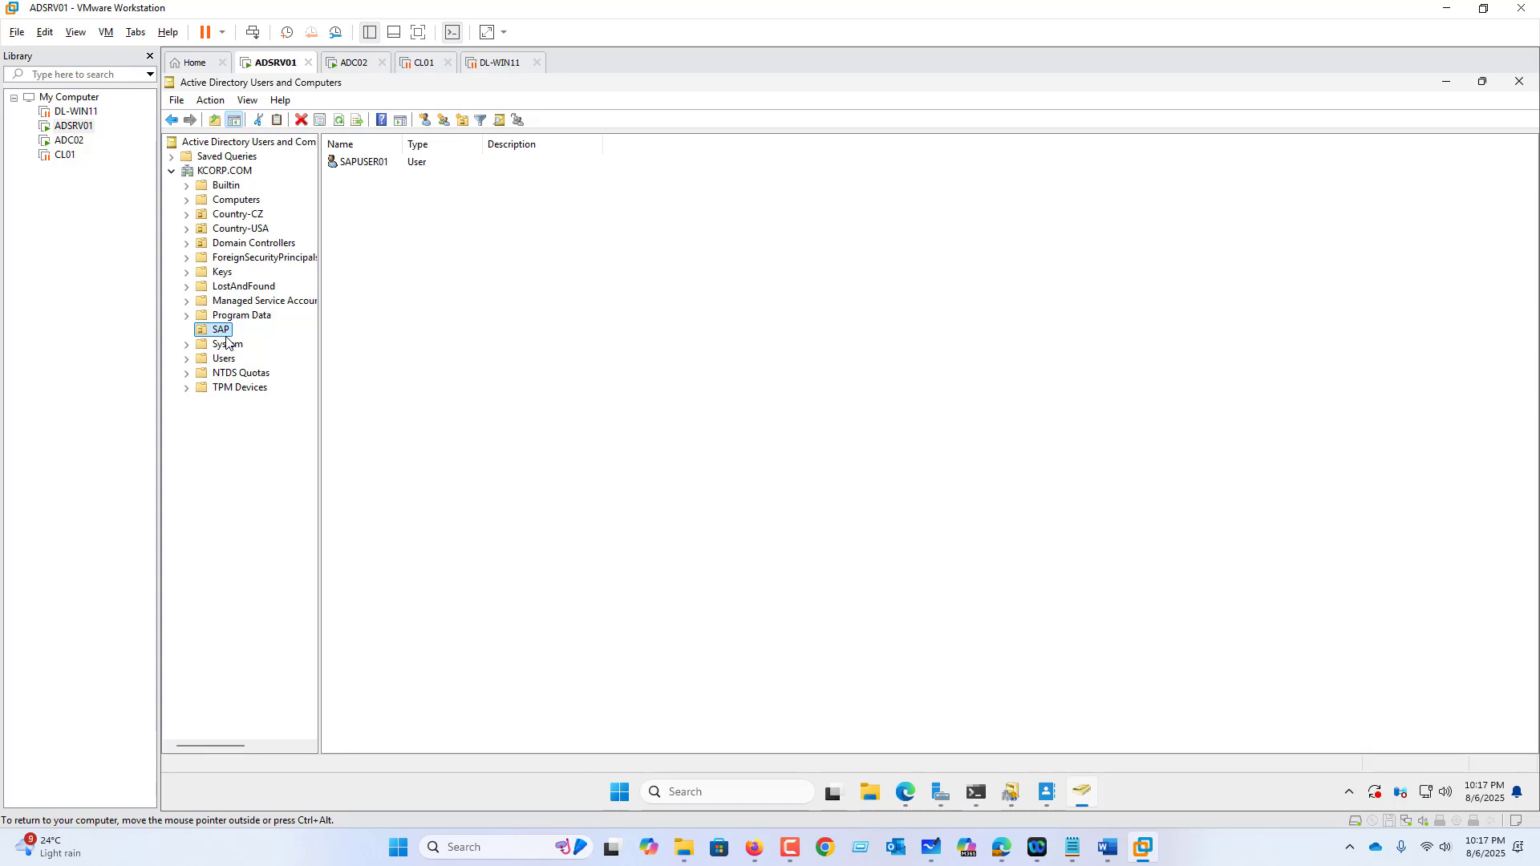
key("Delete")
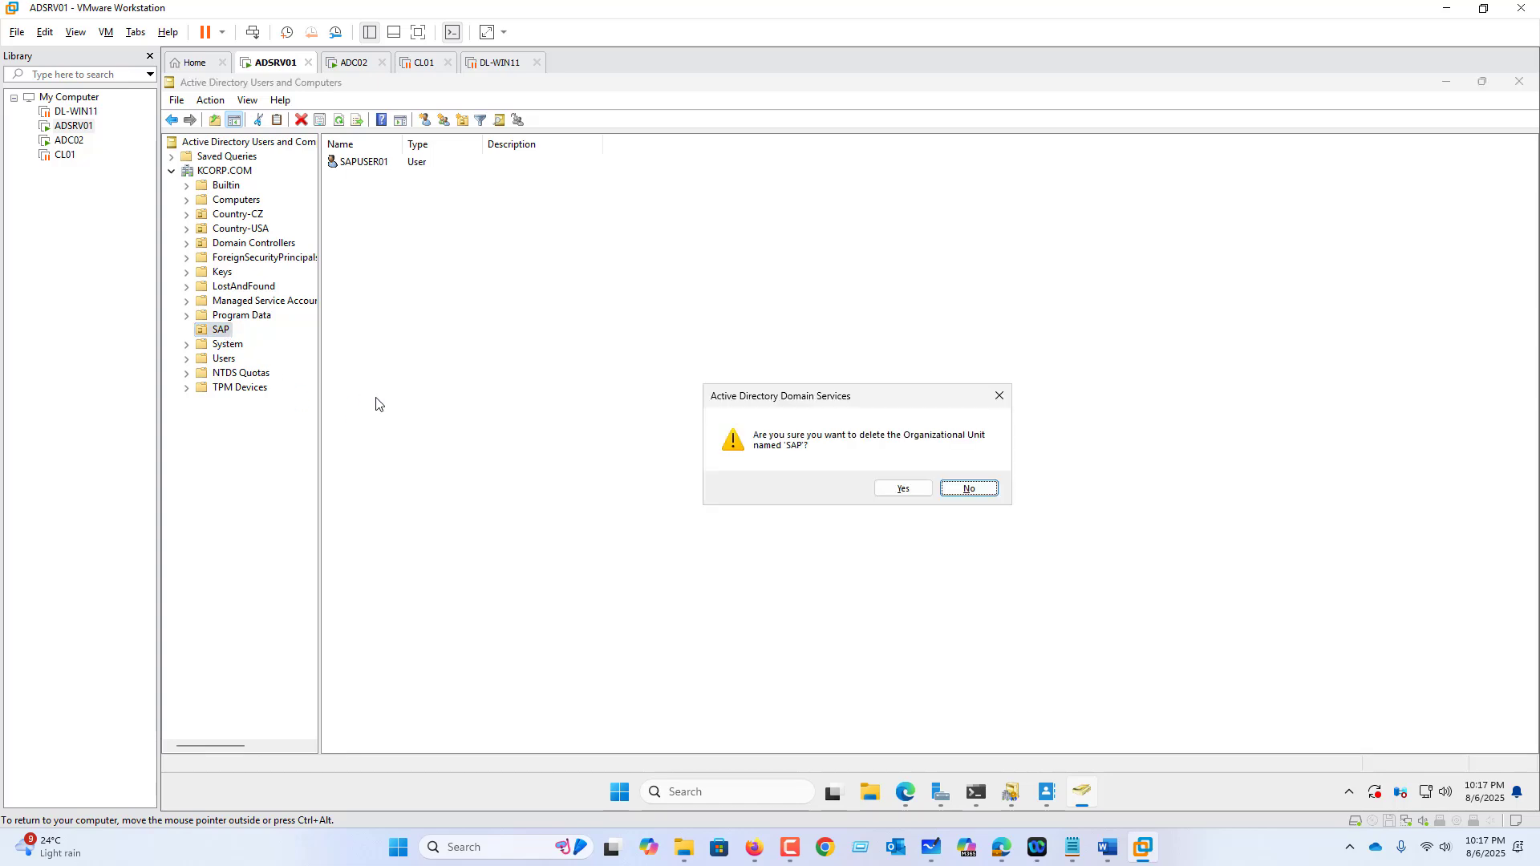
left_click(903, 491)
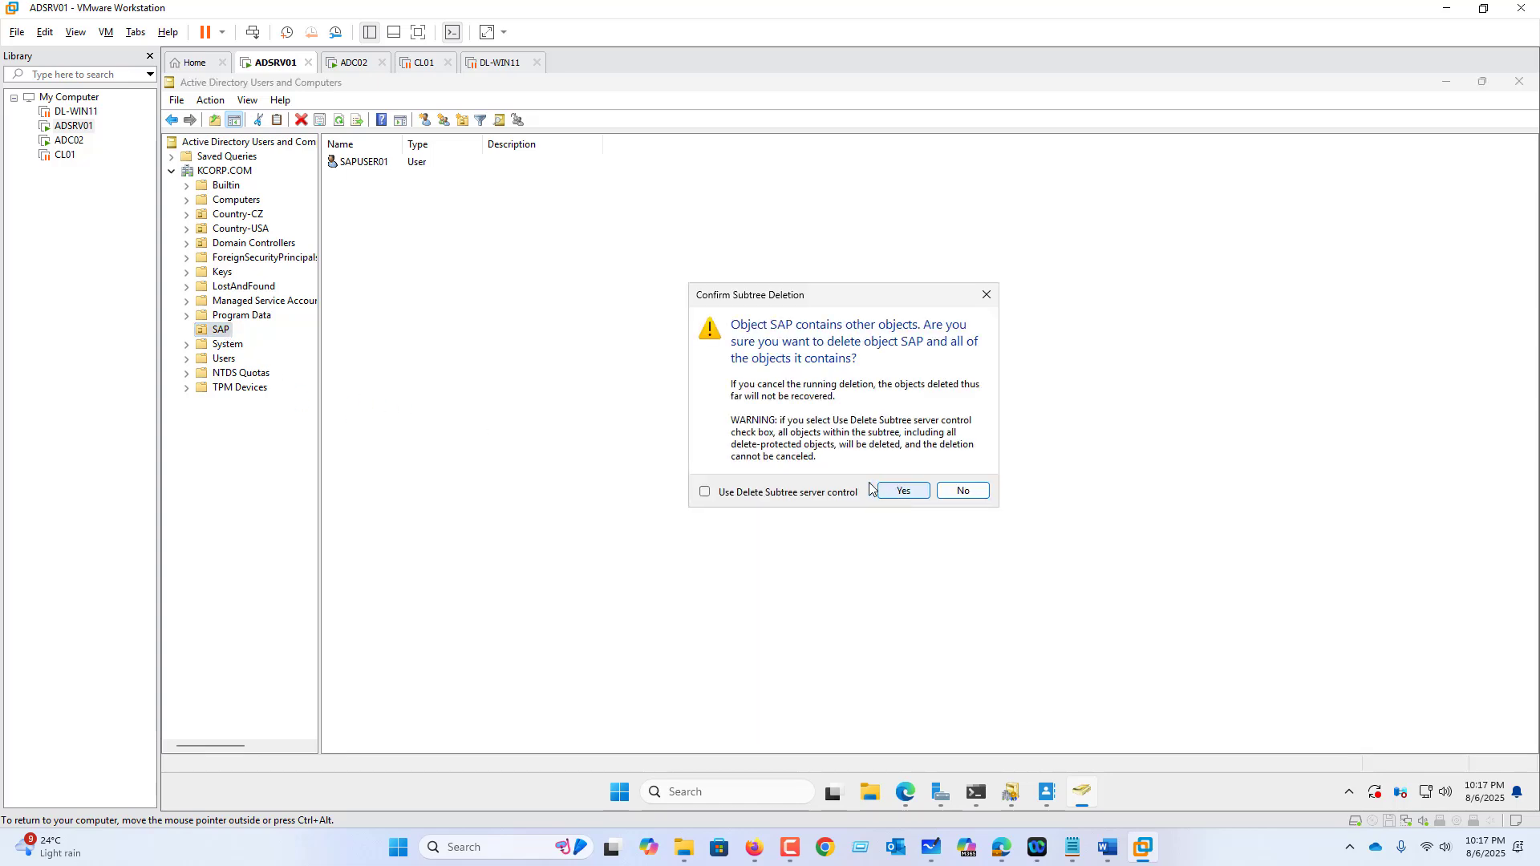
left_click(914, 493)
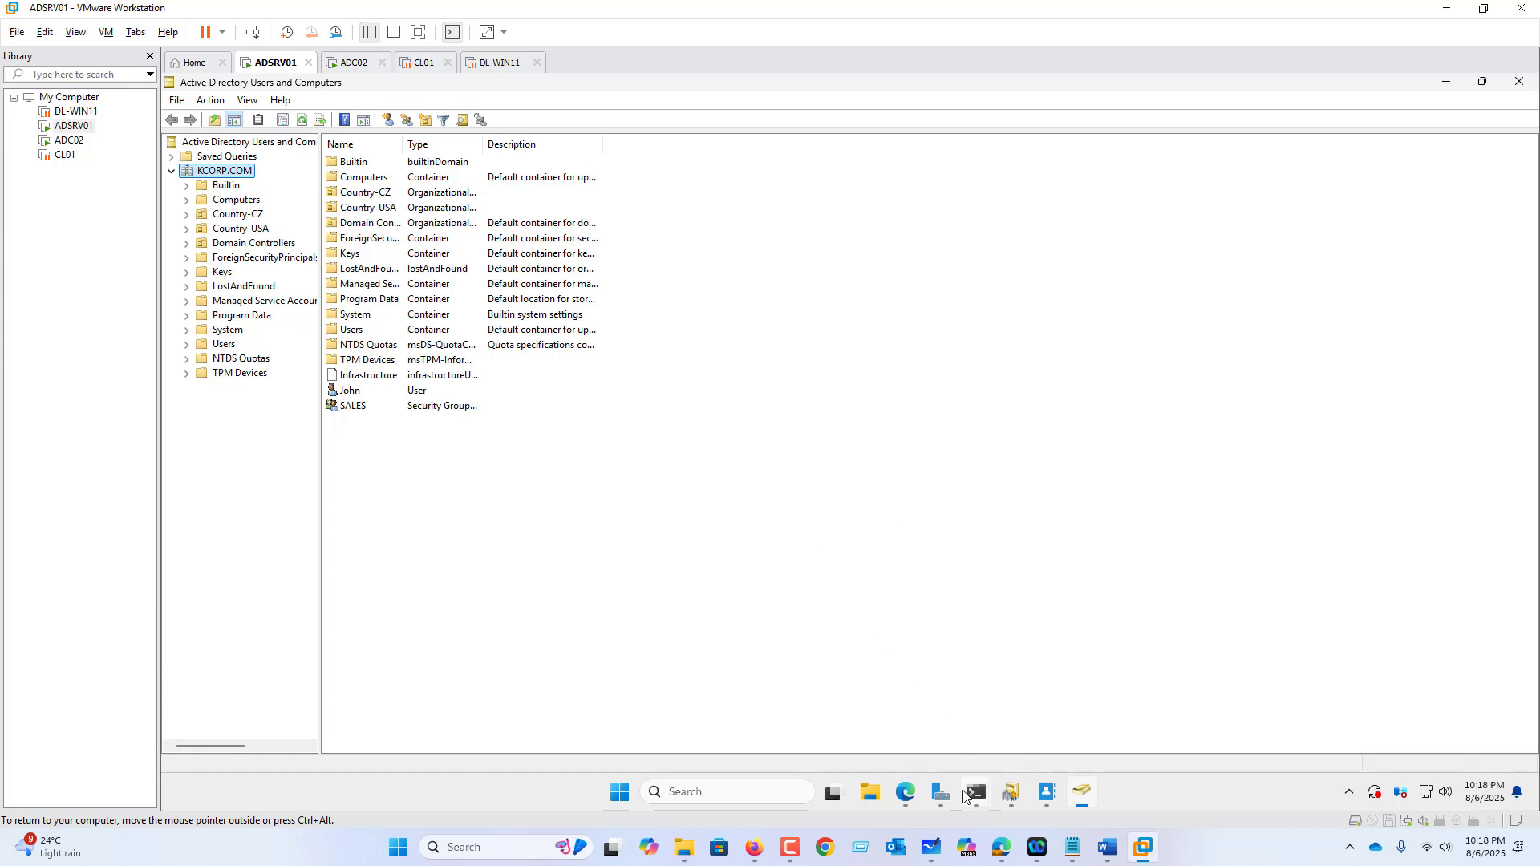
Switch to Active Directory Administrative Center and open the Deleted Objects container of KCORP (local).
left_click(1046, 791)
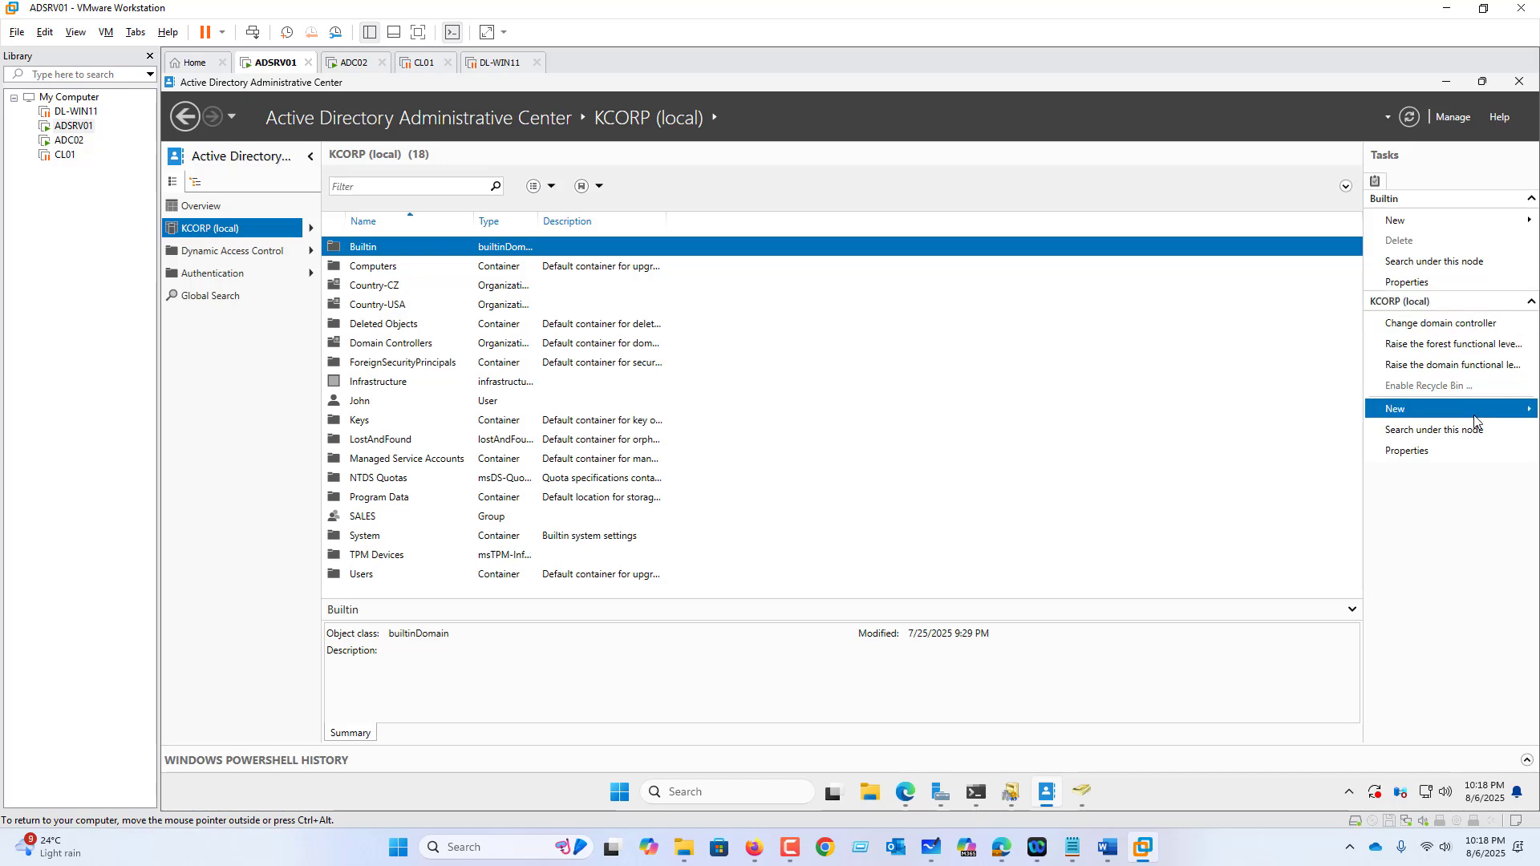
left_click(215, 210)
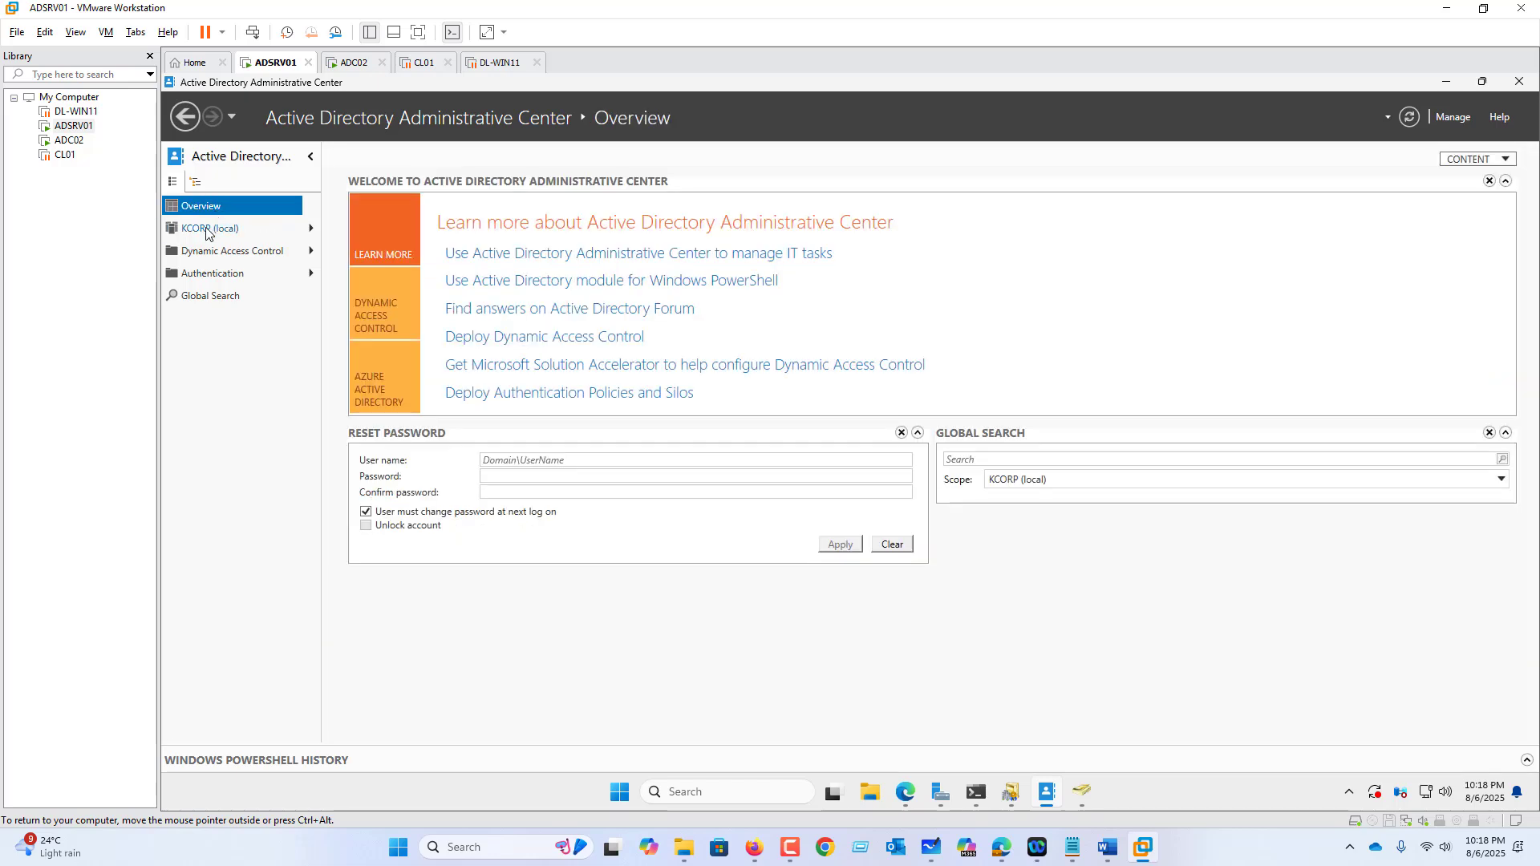
left_click(206, 229)
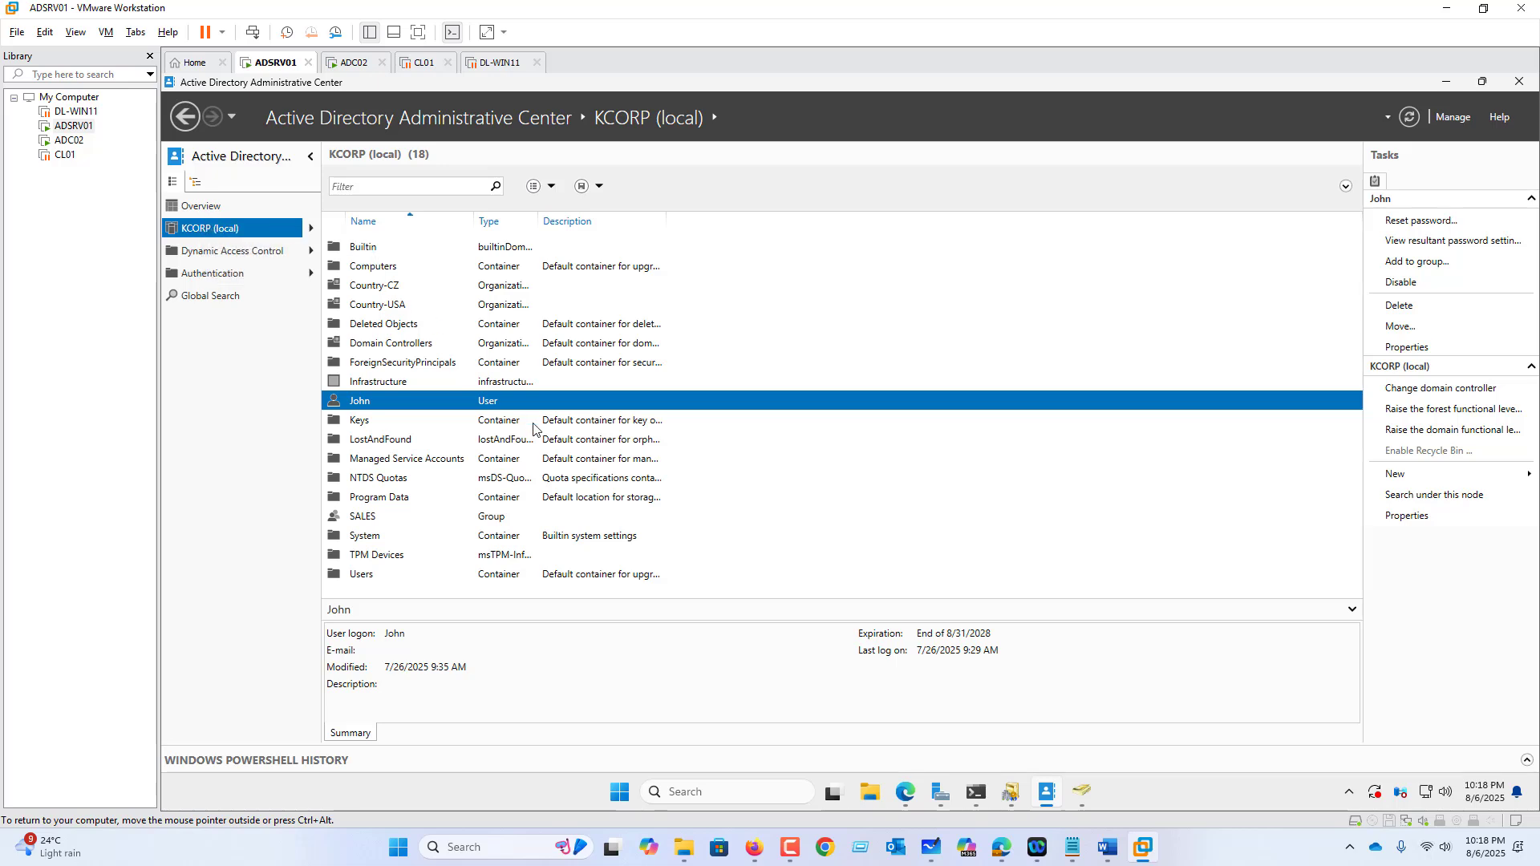
left_click(384, 326)
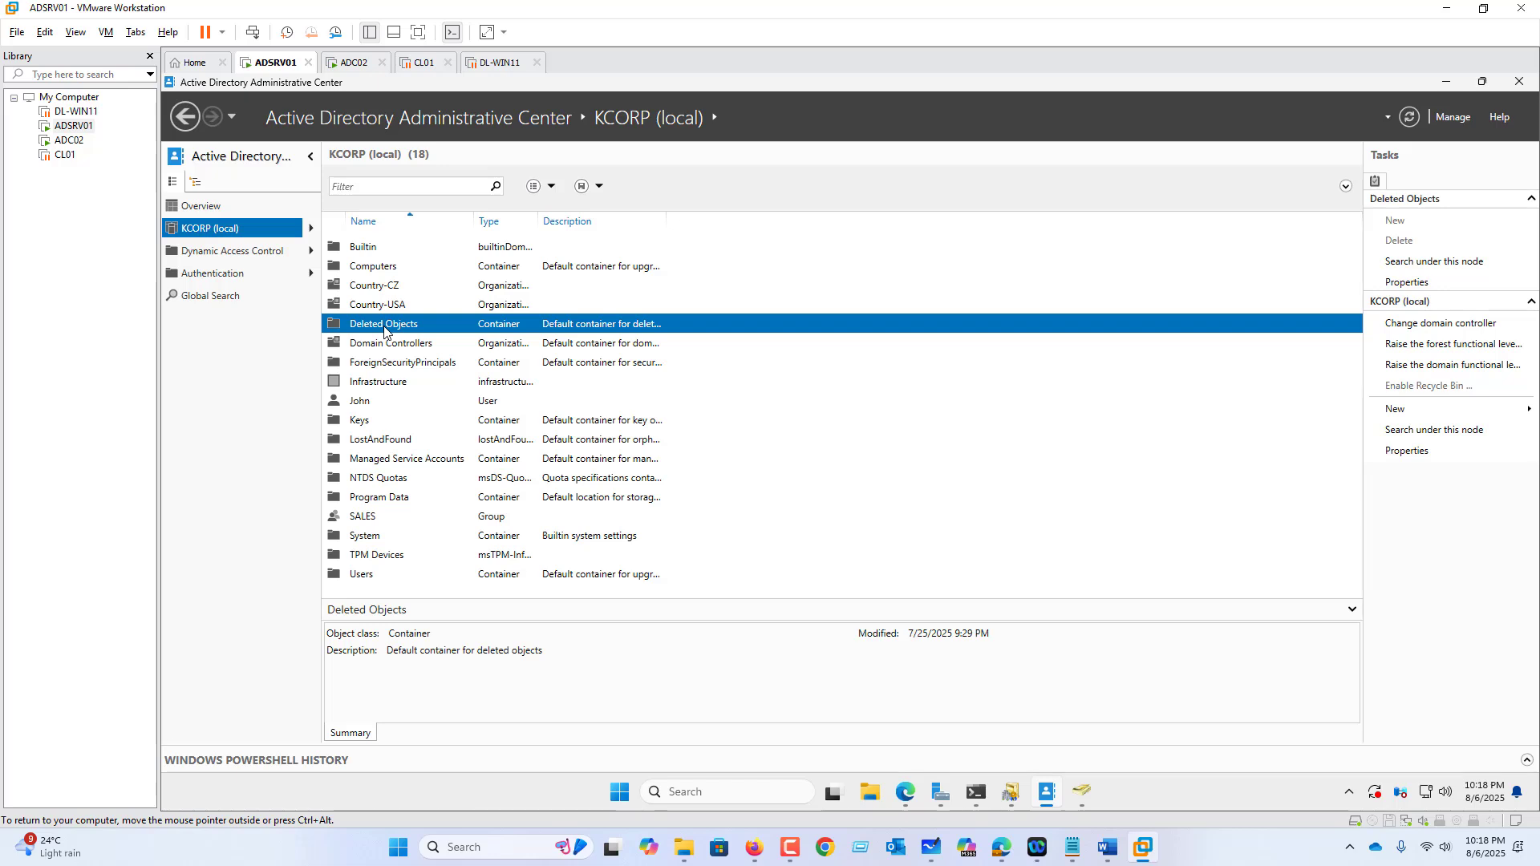
double_click(384, 327)
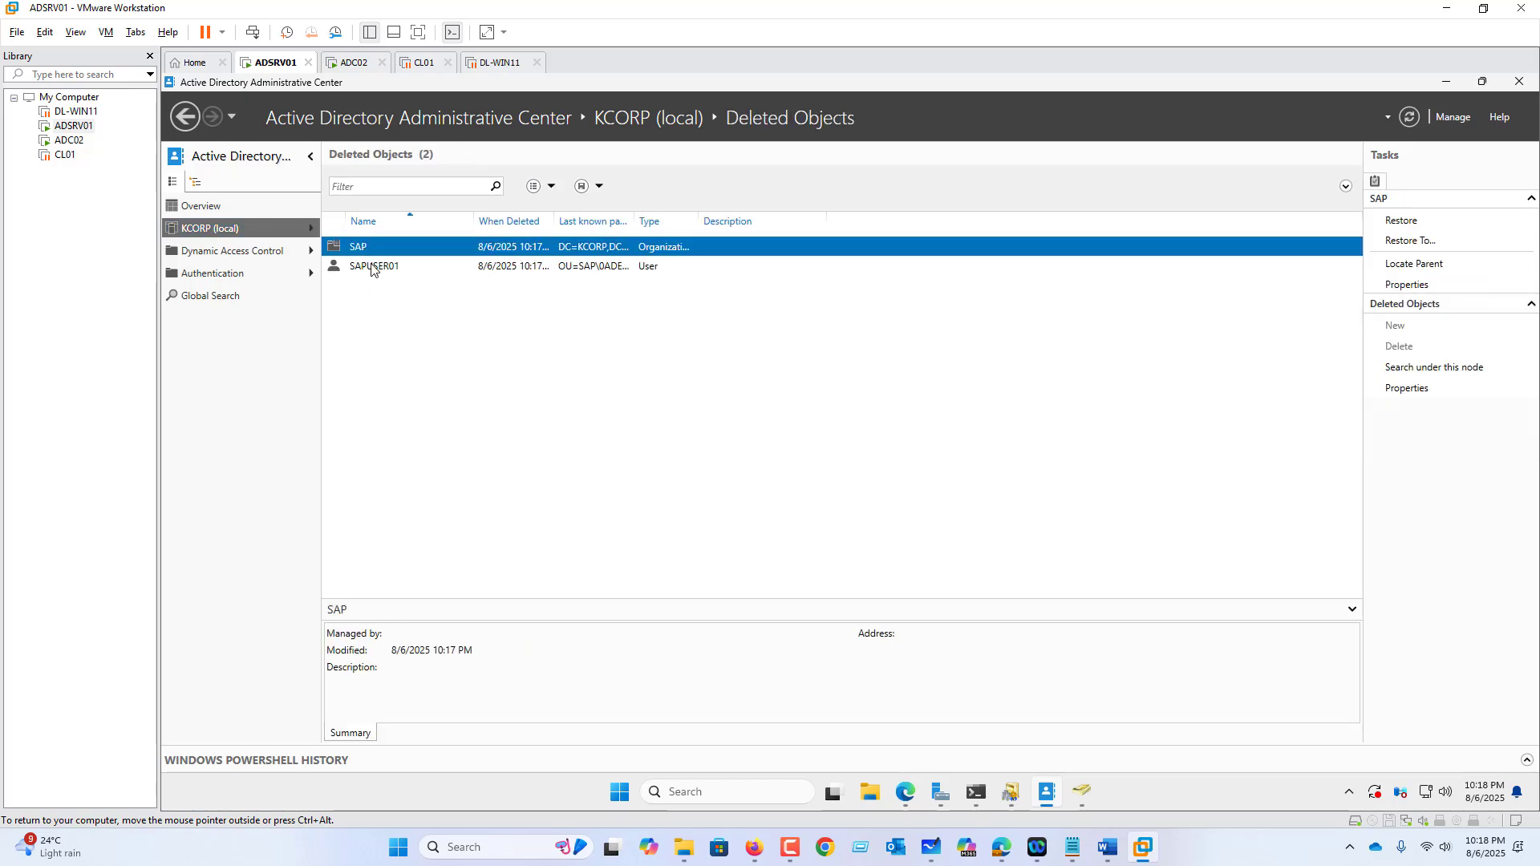
Restore the deleted SAP organizational unit first and its user SAPUSER01 second to their original locations.
right_click(366, 246)
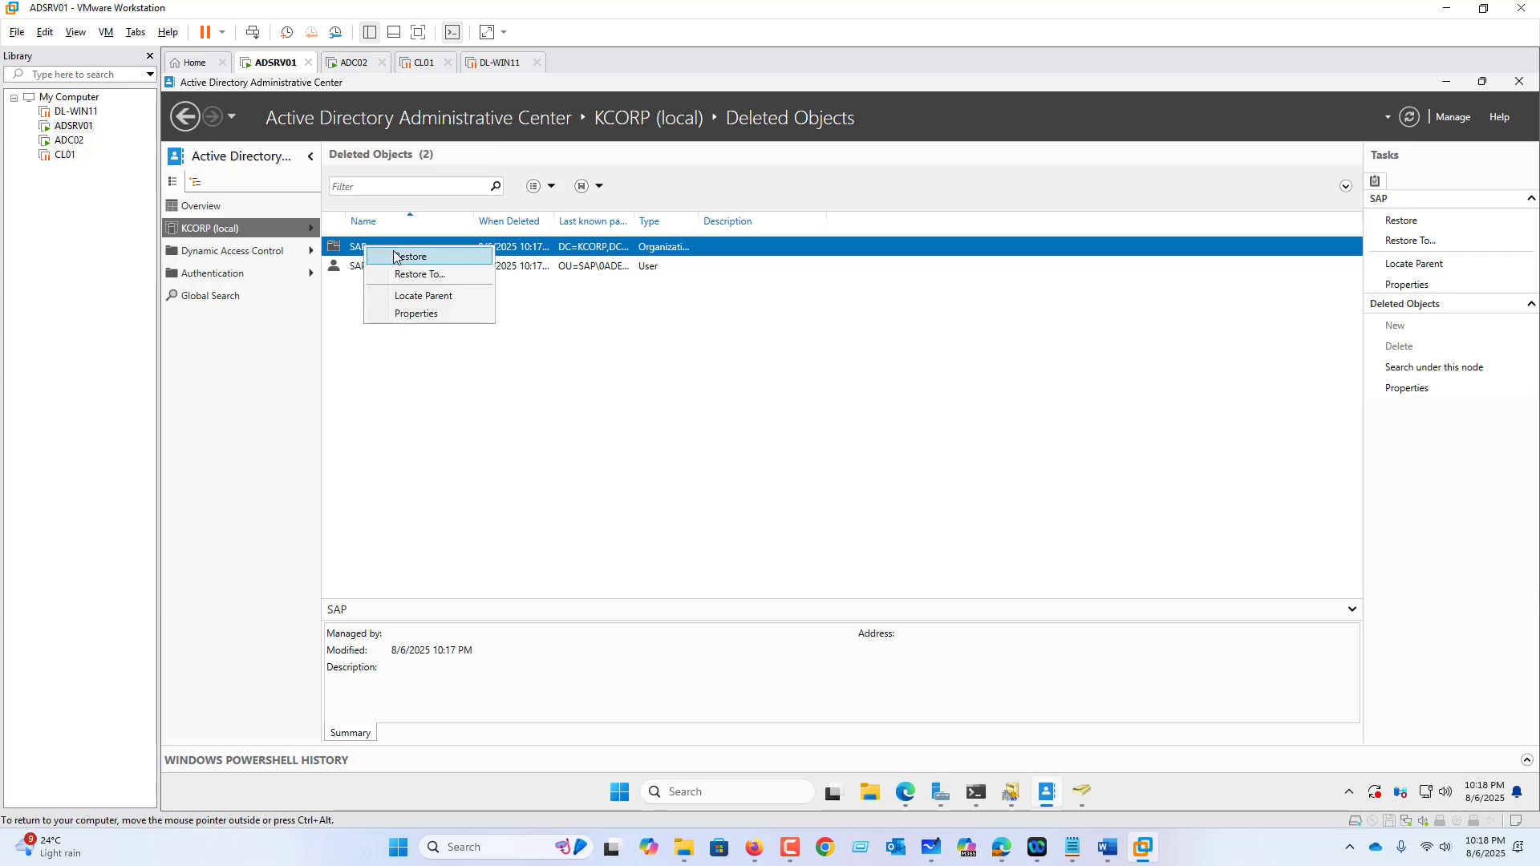
left_click(400, 257)
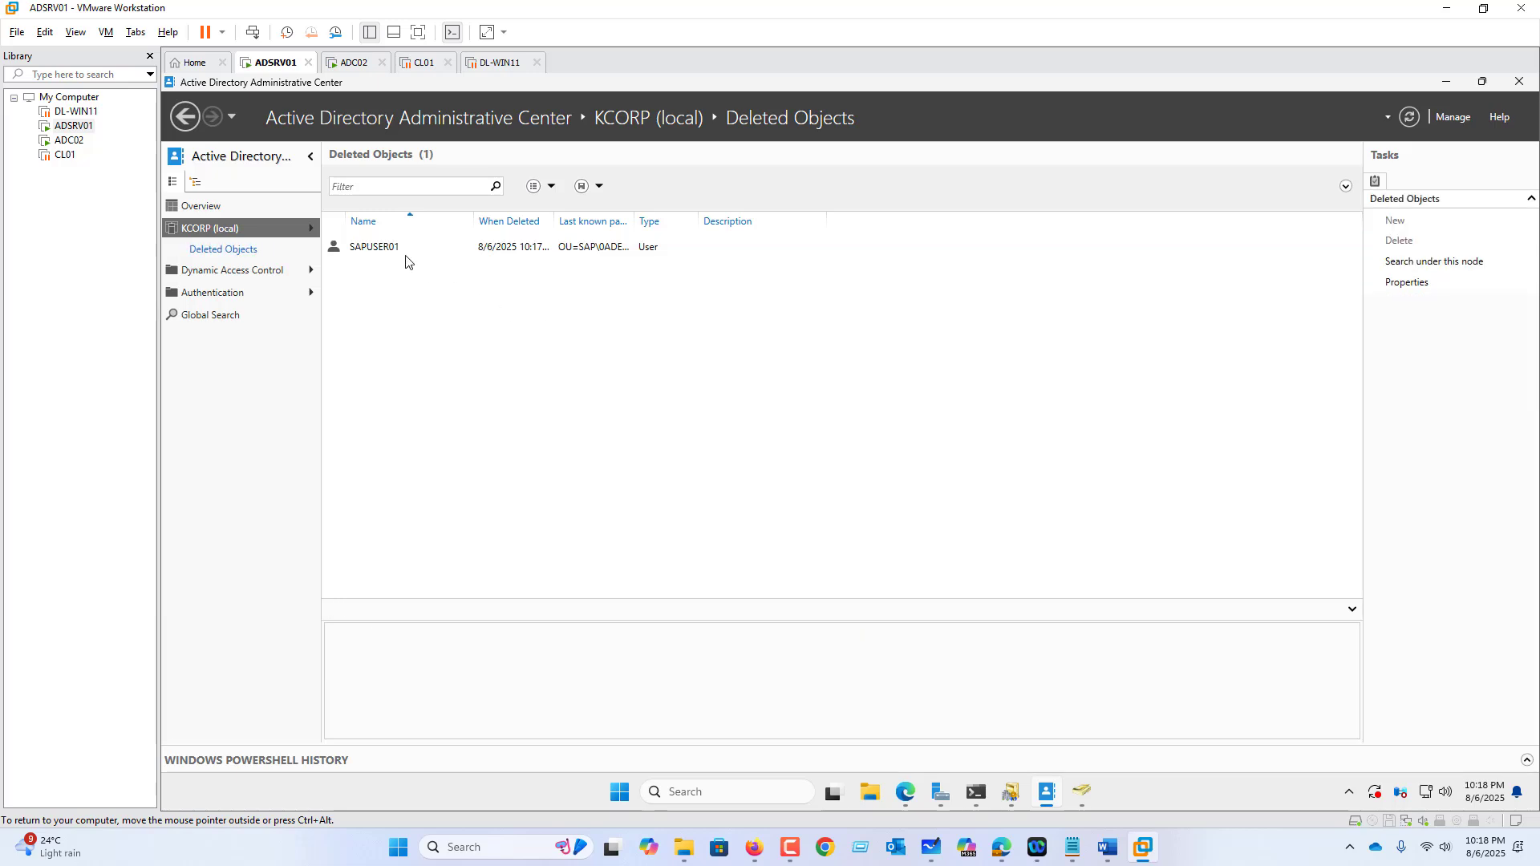
right_click(383, 255)
left_click(416, 266)
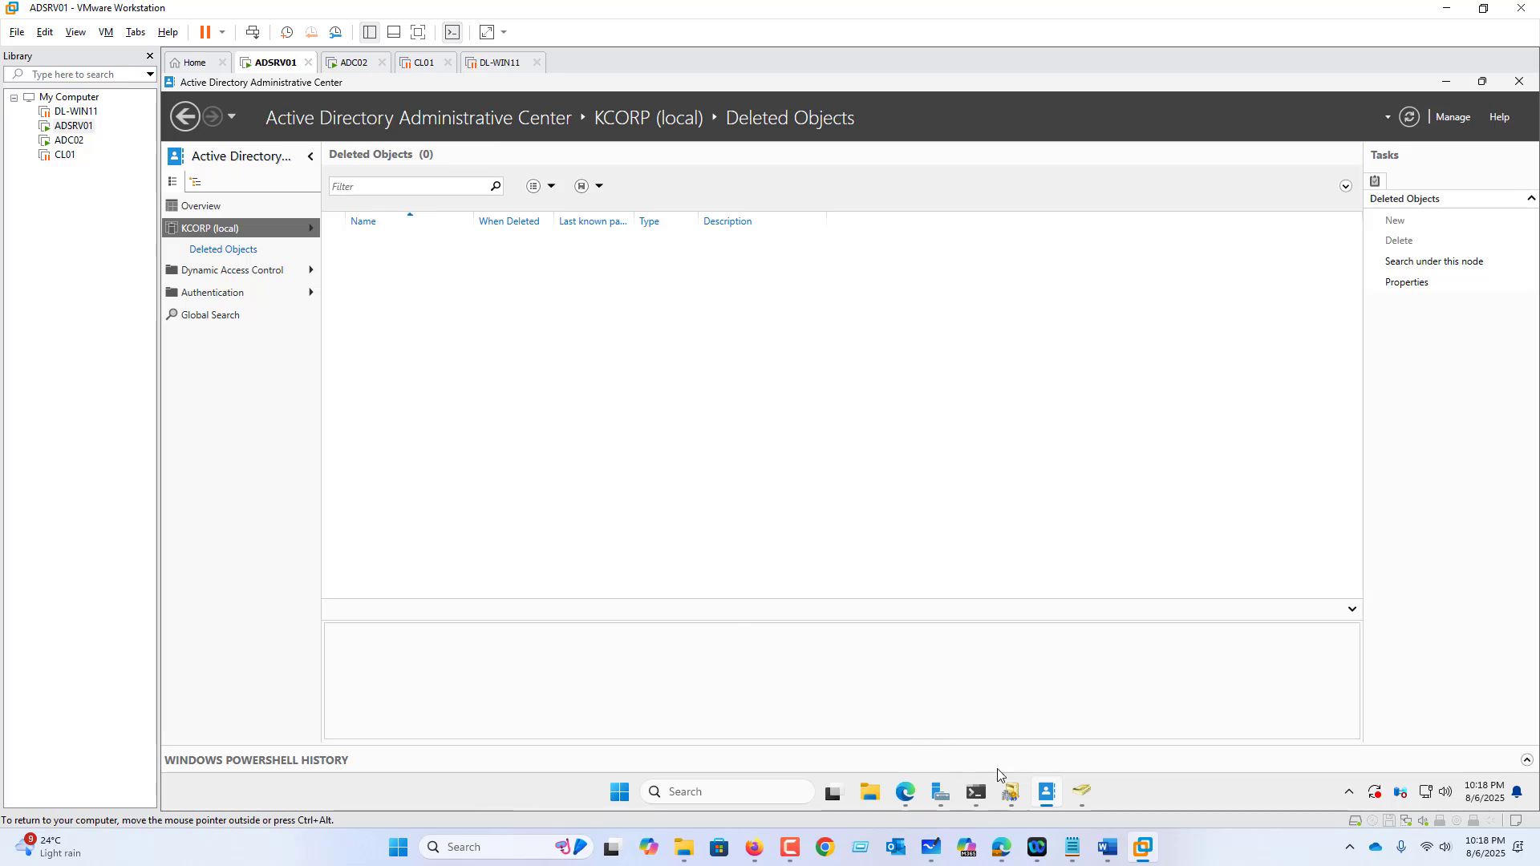
Switch to Active Directory Users and Computers, refresh KCORP.COM and check the SAP organizational unit for SAPUSER01.
left_click(1077, 796)
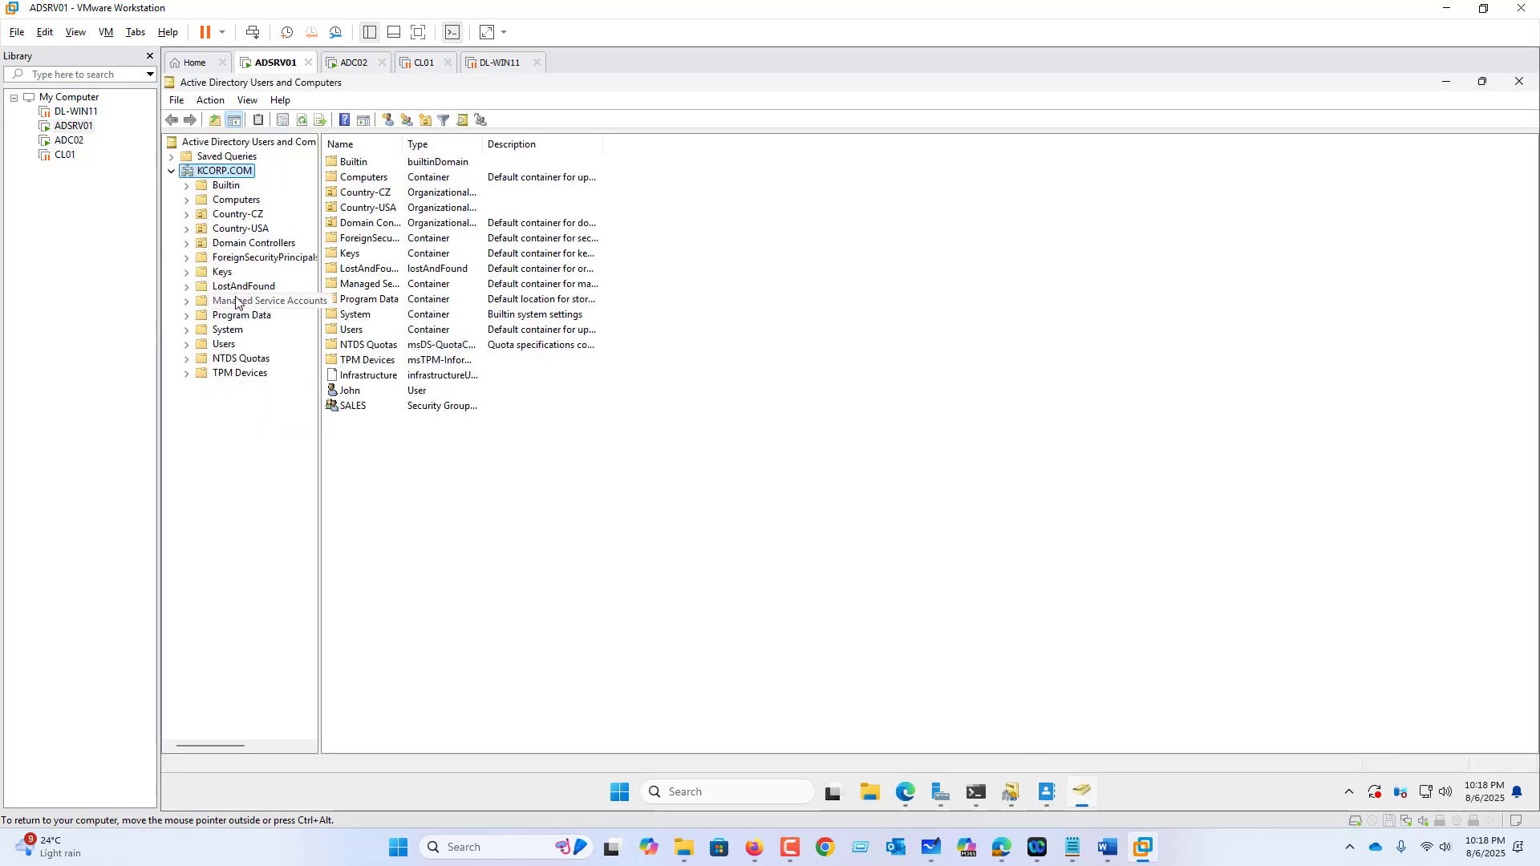
right_click(231, 172)
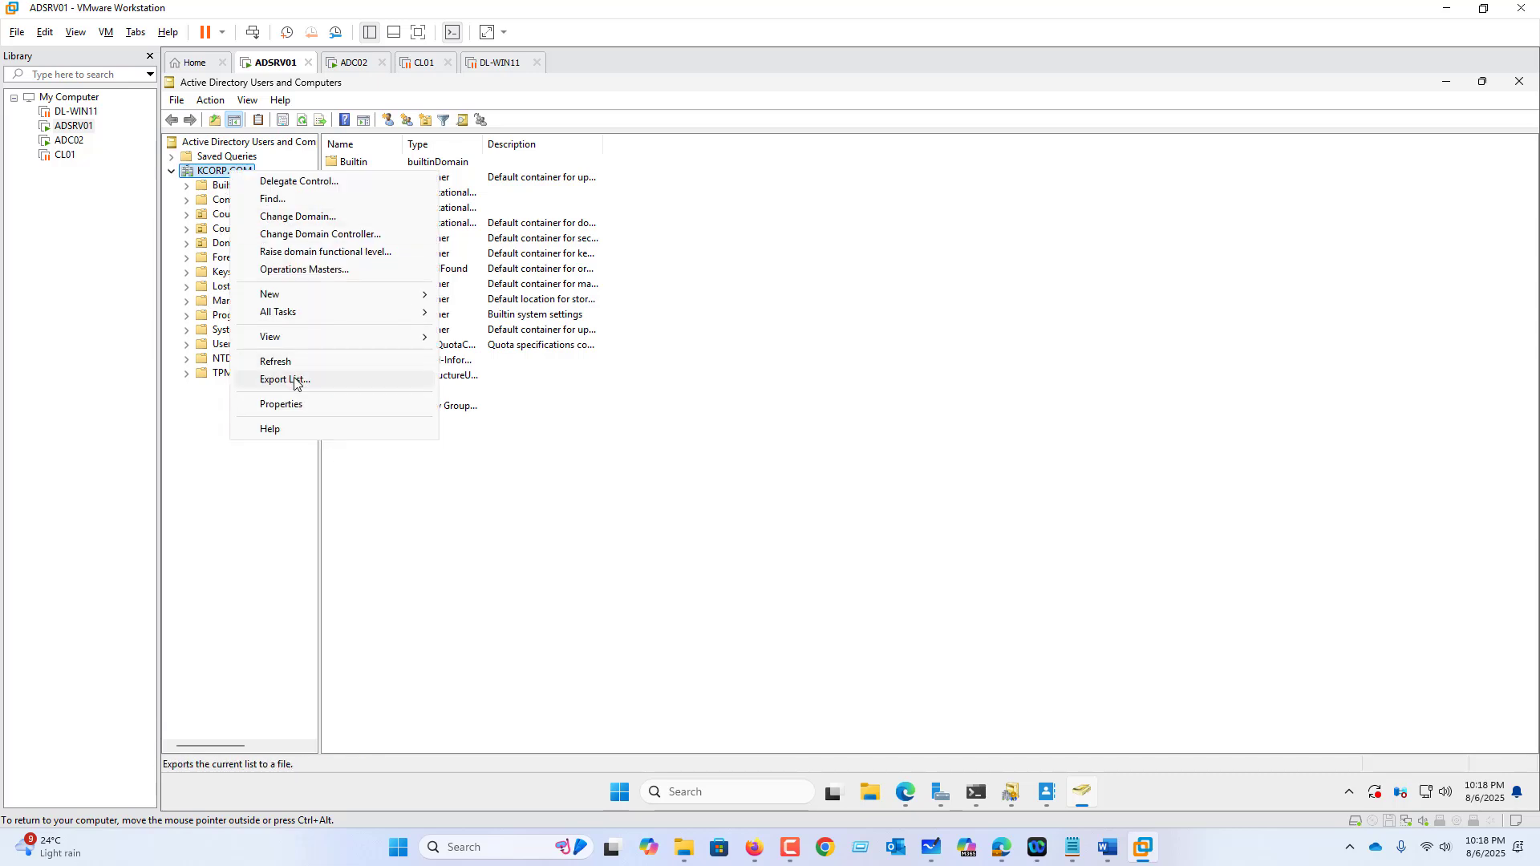
left_click(289, 362)
left_click(221, 329)
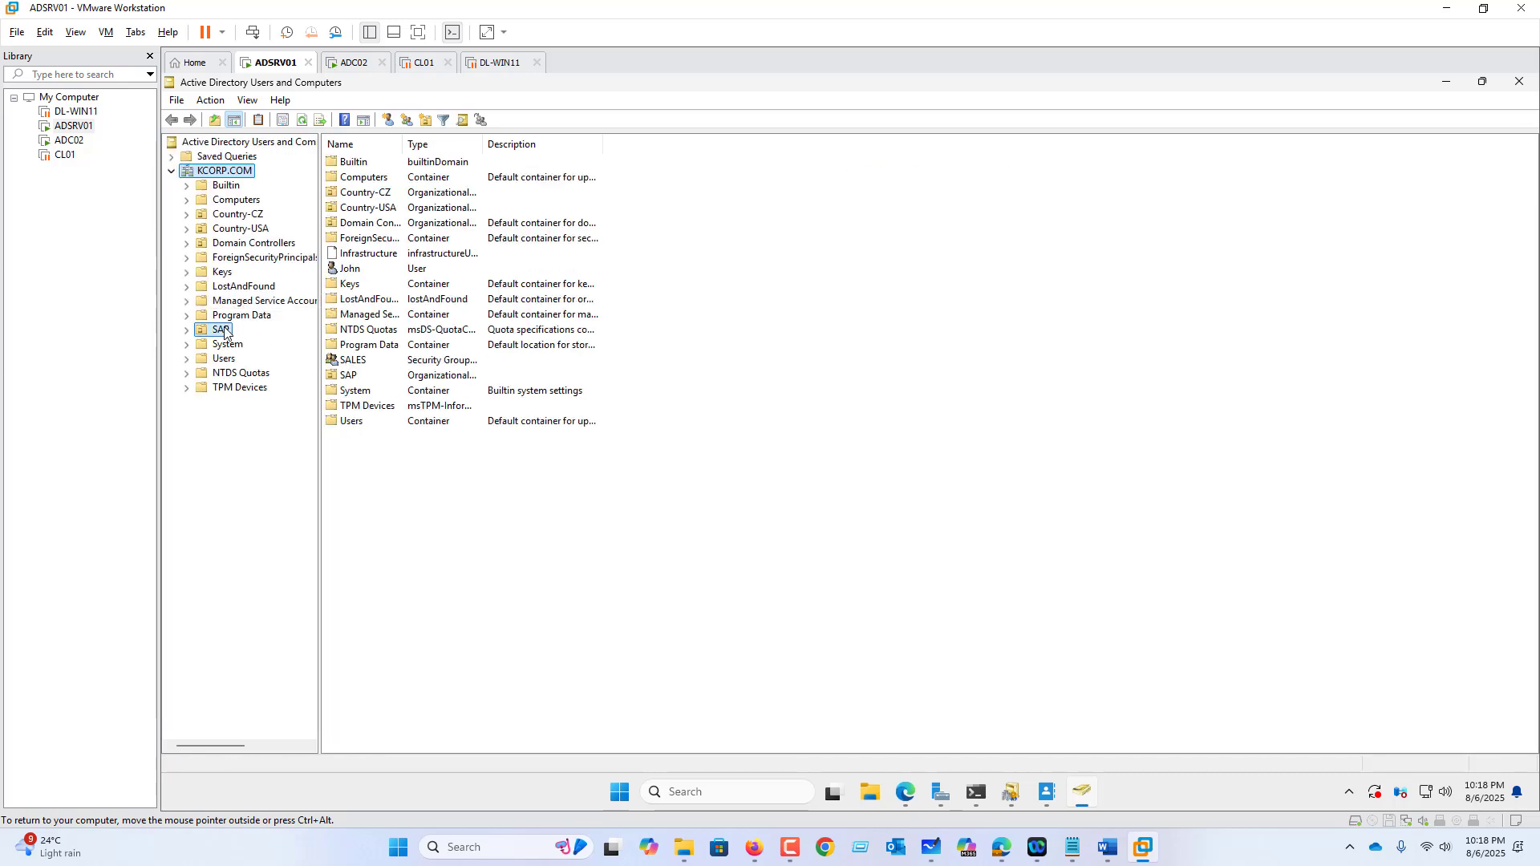
left_click(372, 166)
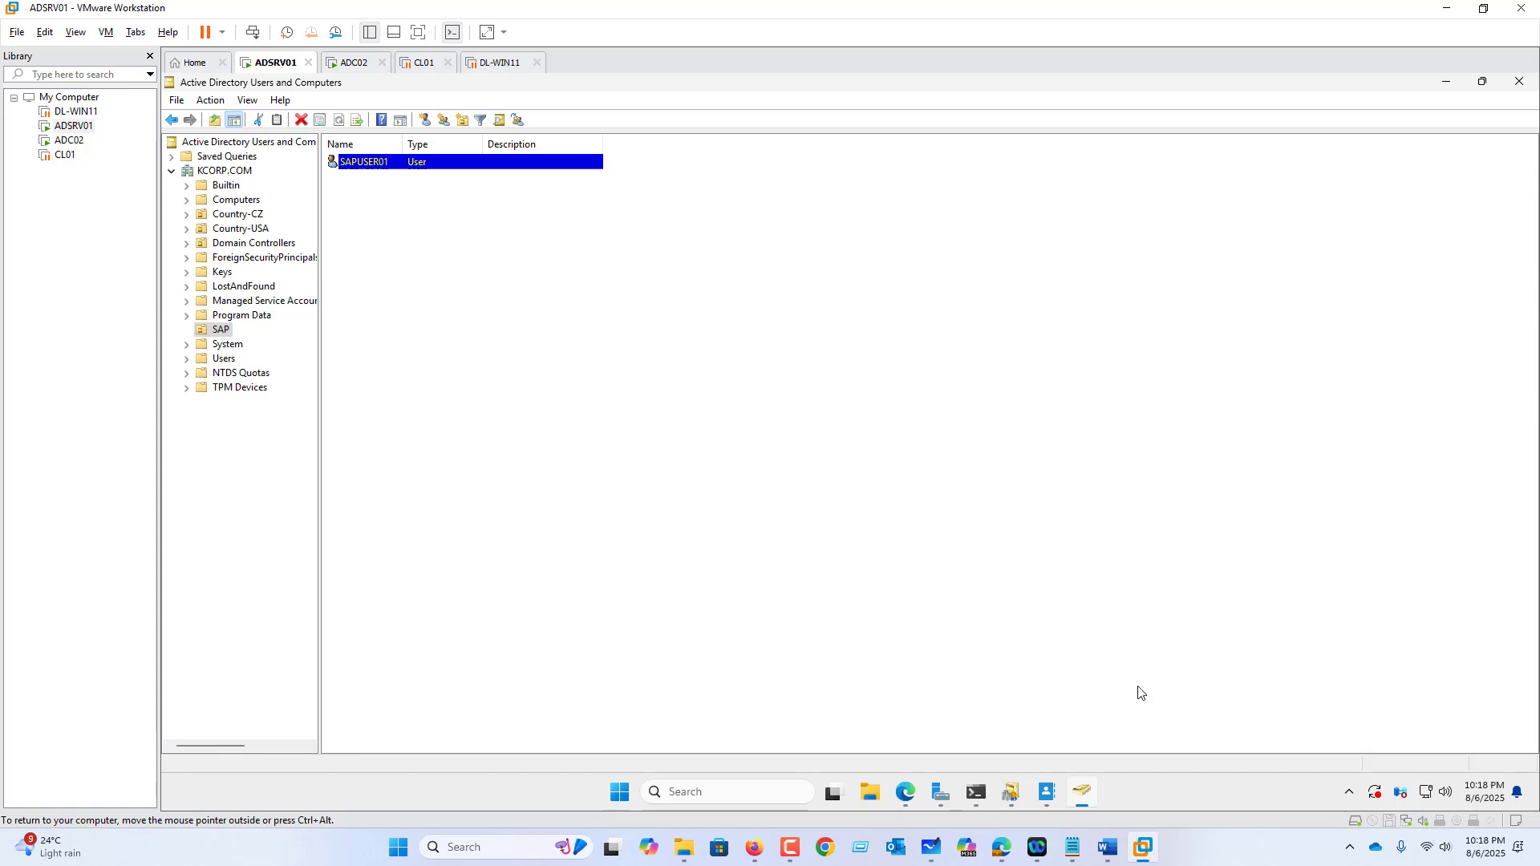
Switch to the Windows PowerShell window and review the Get-ADOptionalFeature output for the Recycle Bin Feature.
mouse_move(984, 800)
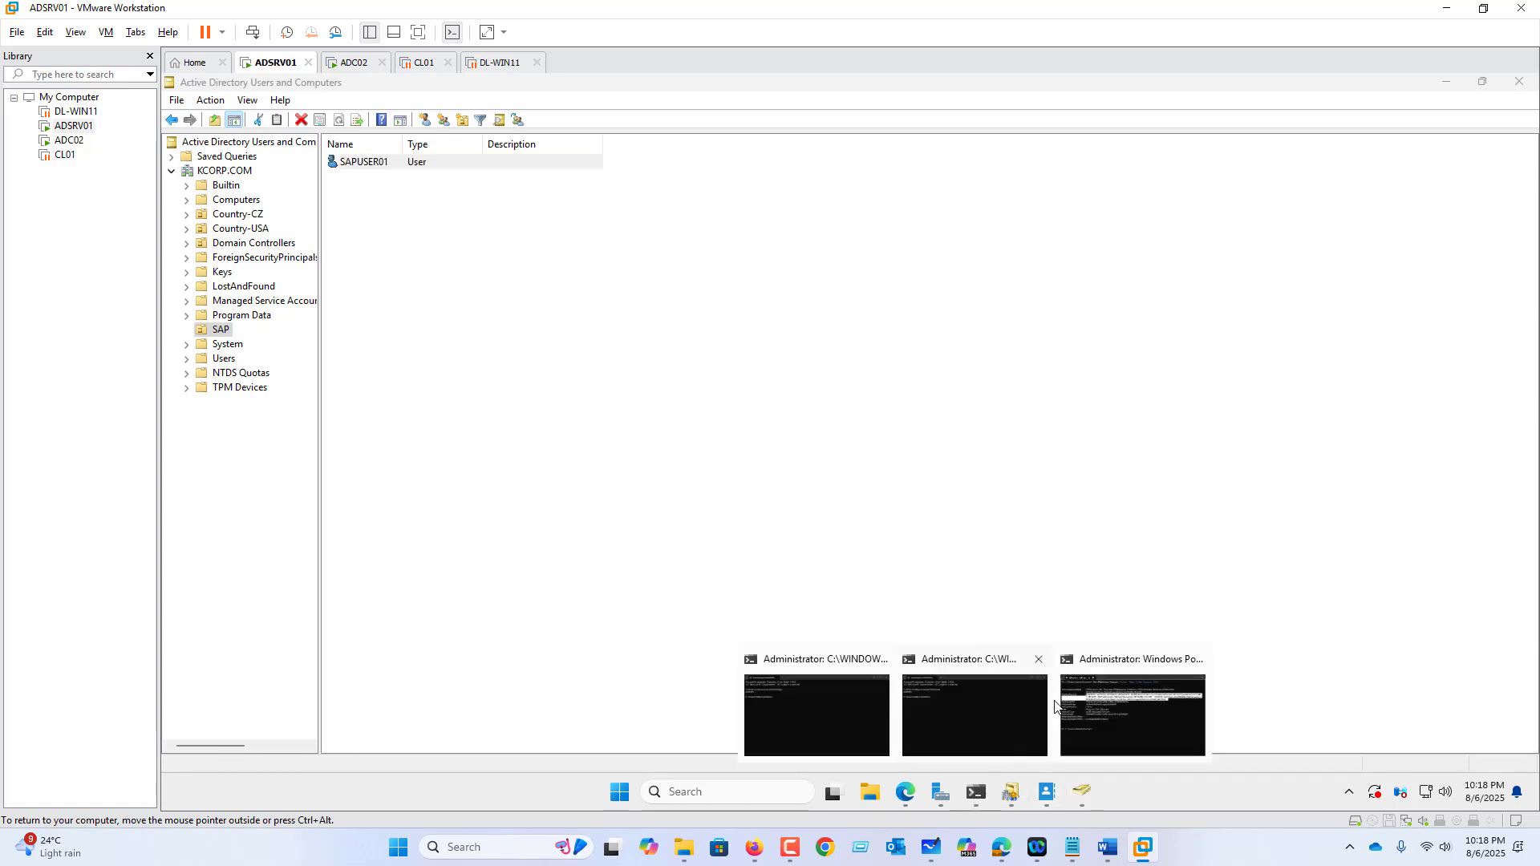
left_click(1109, 716)
left_click(821, 545)
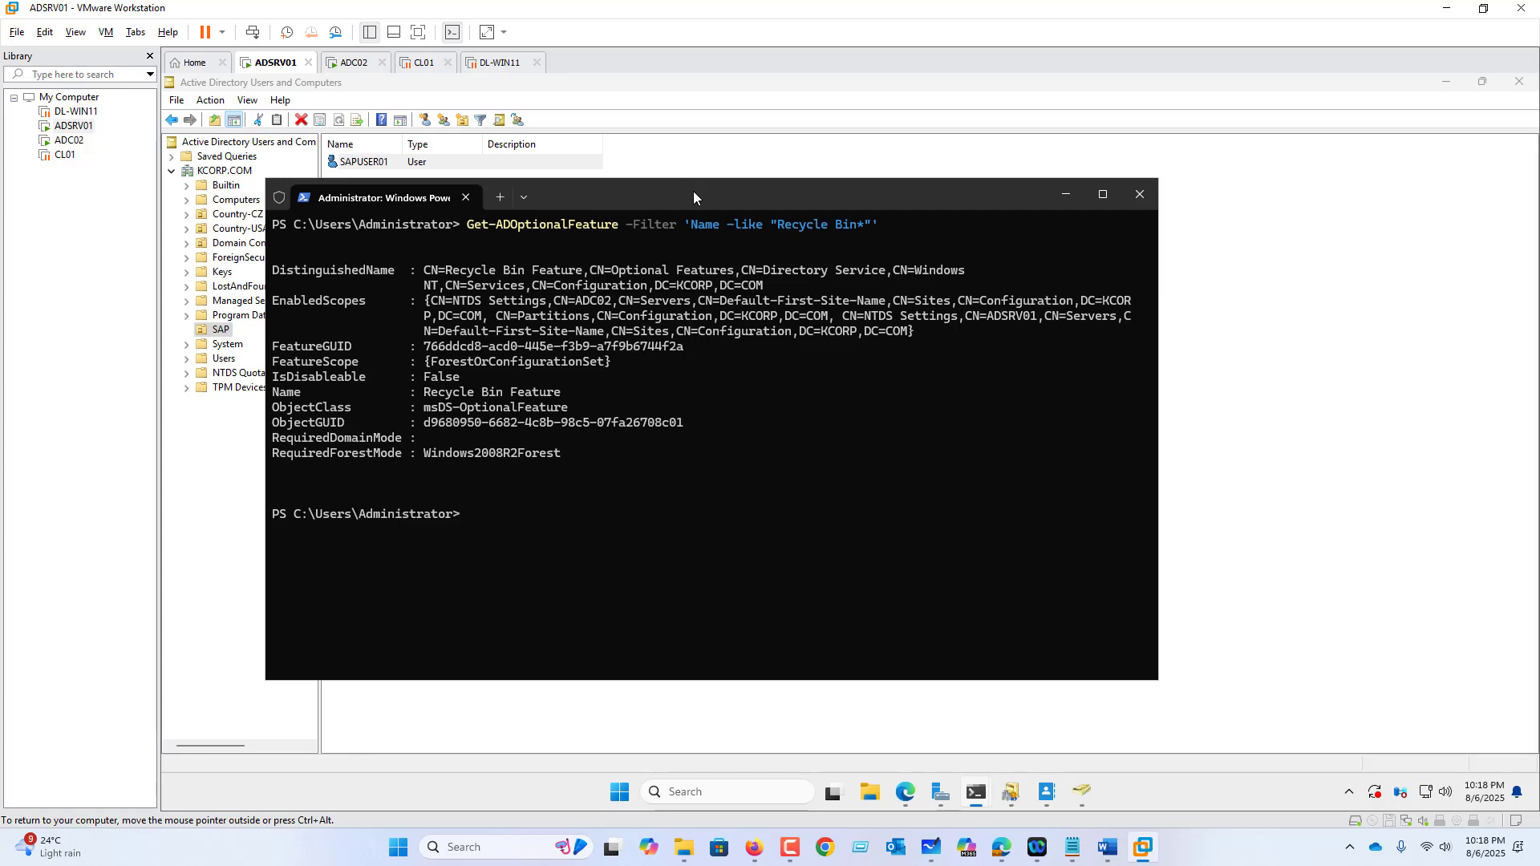
left_click_drag(693, 191, 830, 188)
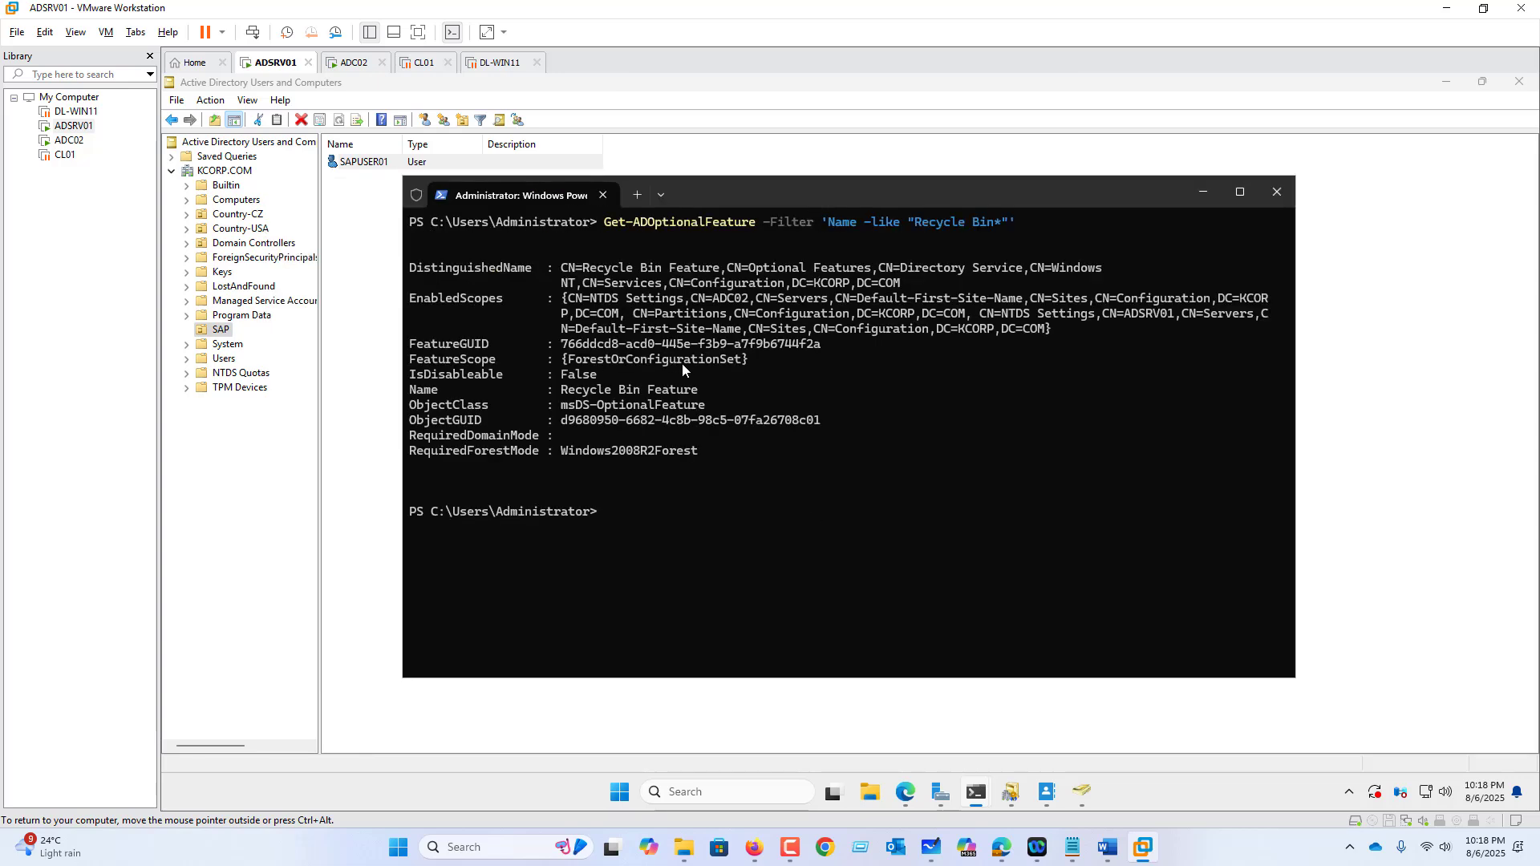
Switch to the AD-SERVER 2025 OUTLINE document in Word and select the line "EP-09- AD RECYCLE BIN- Server 2025".
left_click(1107, 847)
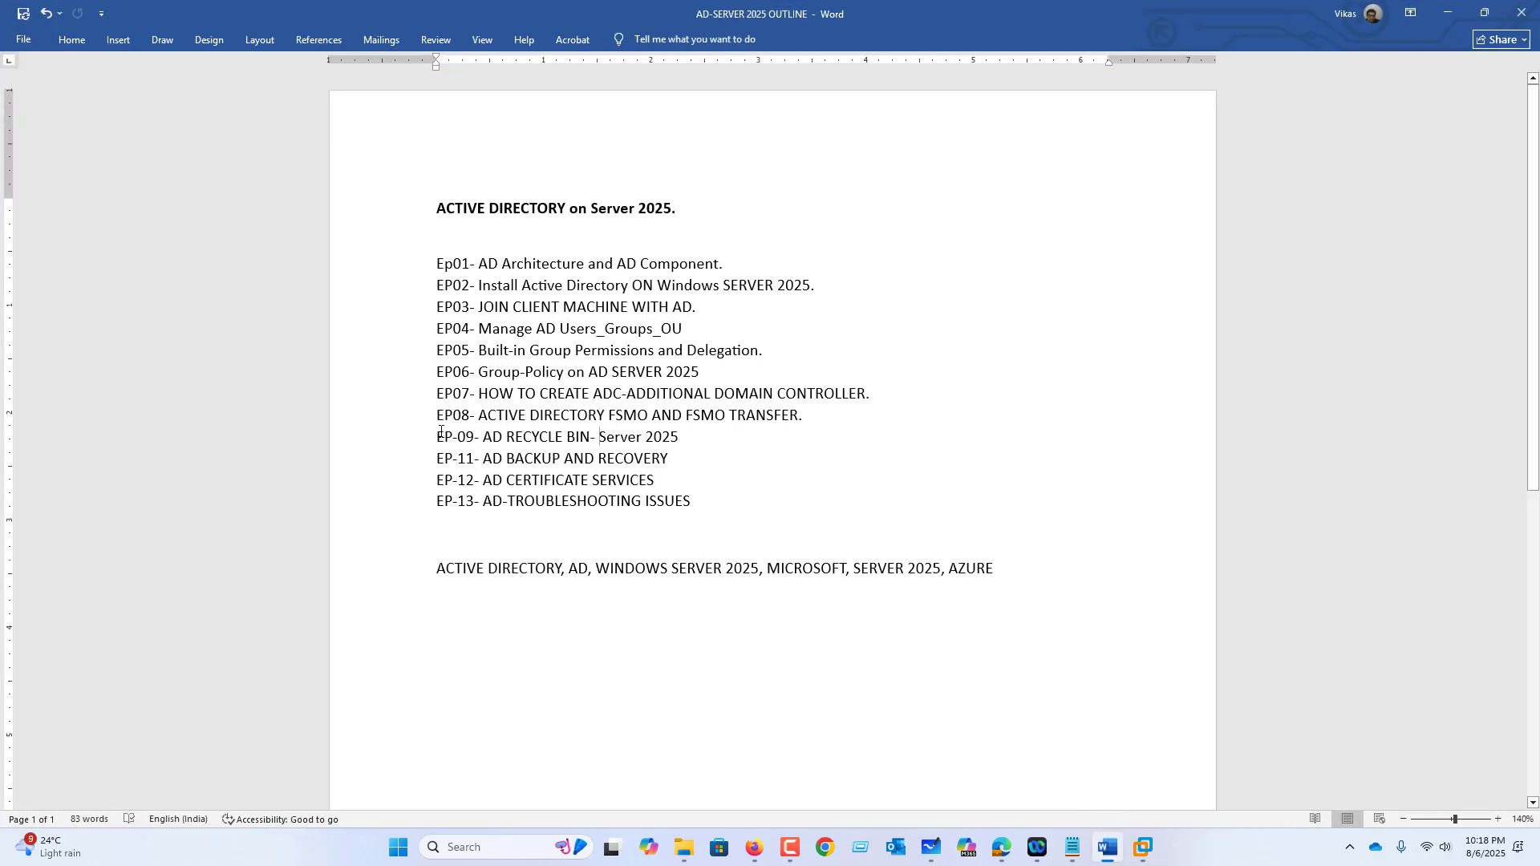
left_click_drag(440, 433, 668, 434)
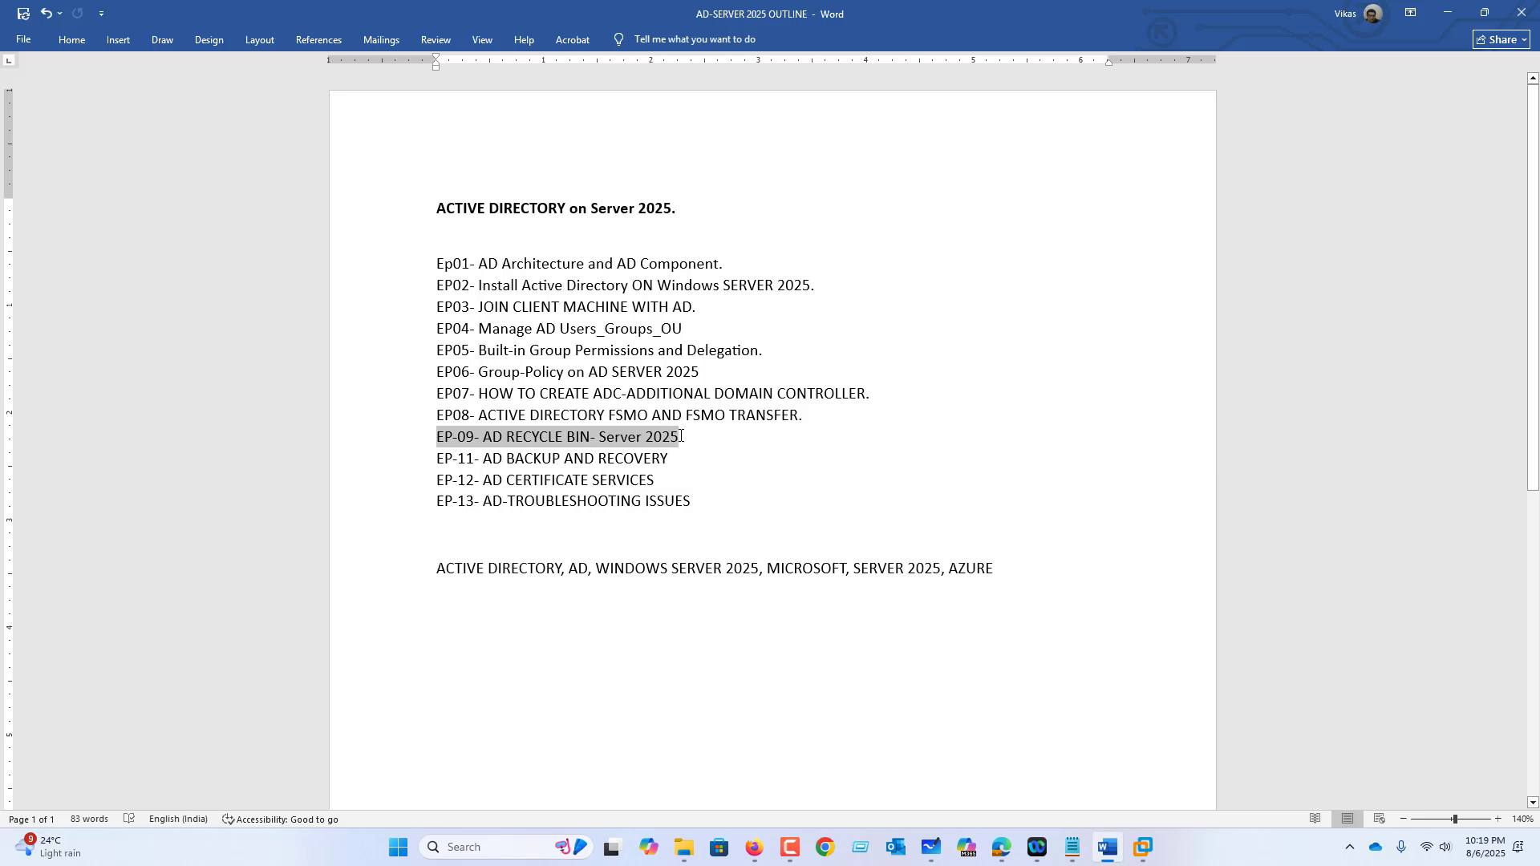
left_click_drag(680, 436, 680, 437)
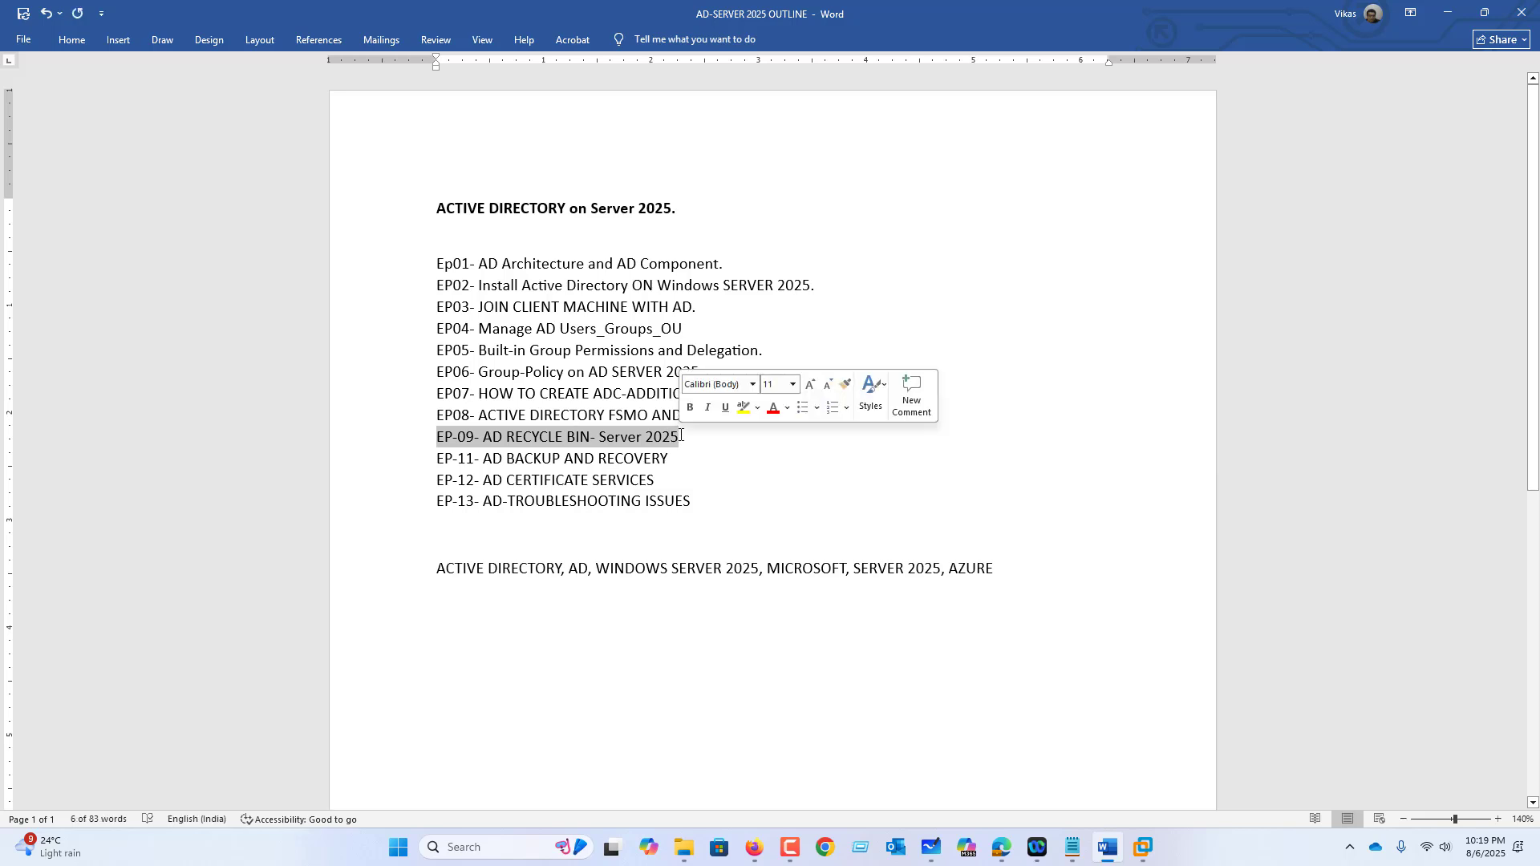